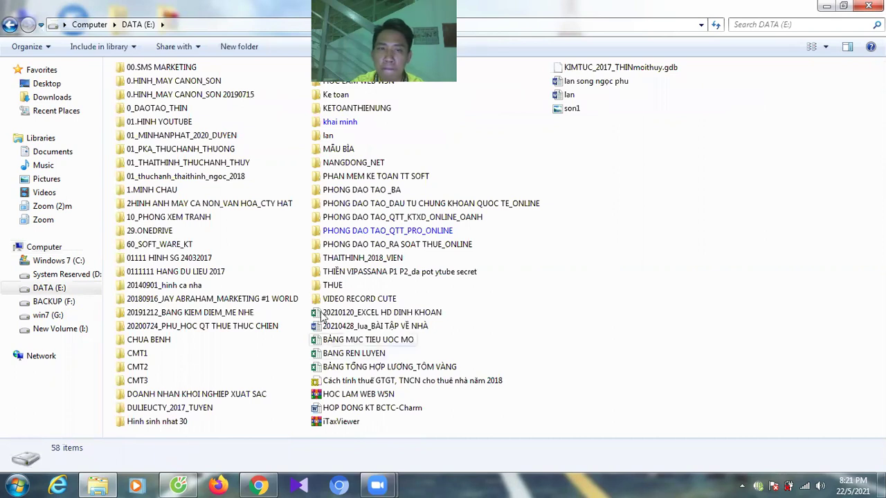
pyautogui.click(357, 233)
pyautogui.doubleClick(357, 233)
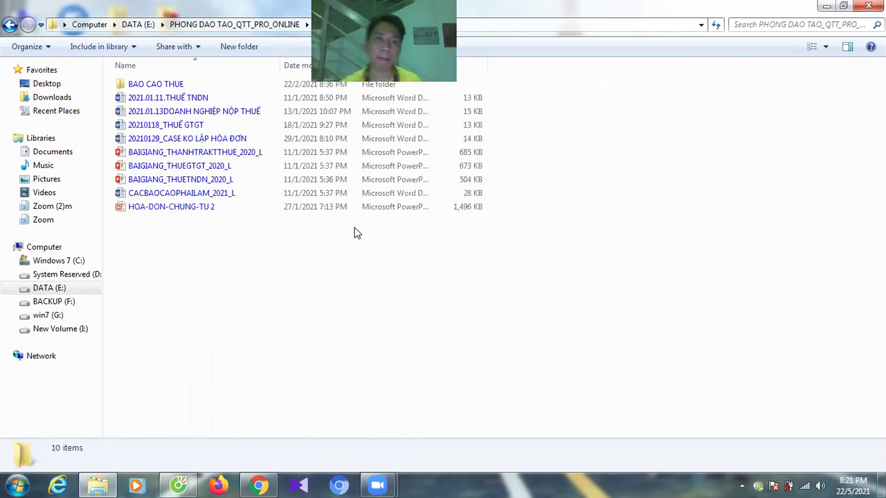
pyautogui.click(10, 24)
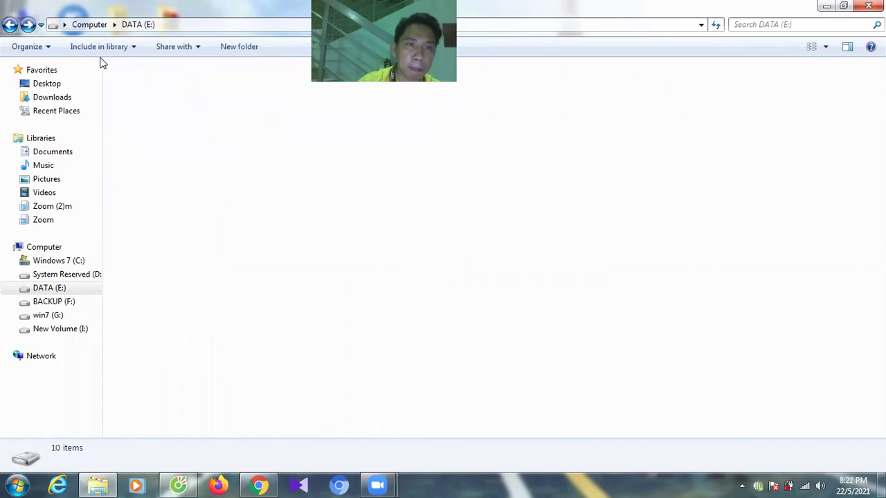
# Go up from DATA (E:) to the computer's drive list and open New Volume (I:).
pyautogui.press('BackSpace')
pyautogui.press('Right')
pyautogui.press('Right')
pyautogui.press('Right')
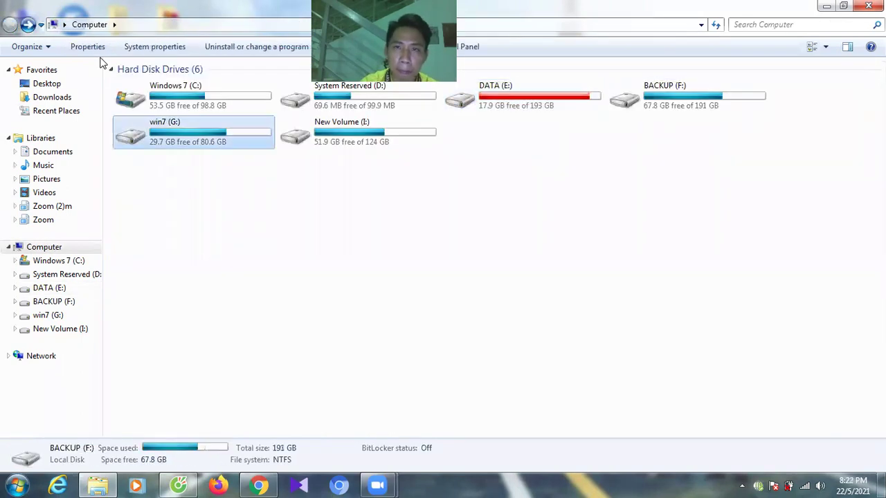
pyautogui.press('Return')
pyautogui.press('Down')
pyautogui.press('Down')
pyautogui.press('Down')
pyautogui.press('Down')
pyautogui.press('Down')
pyautogui.press('Down')
pyautogui.press('Down')
pyautogui.press('Down')
pyautogui.press('Down')
pyautogui.press('Down')
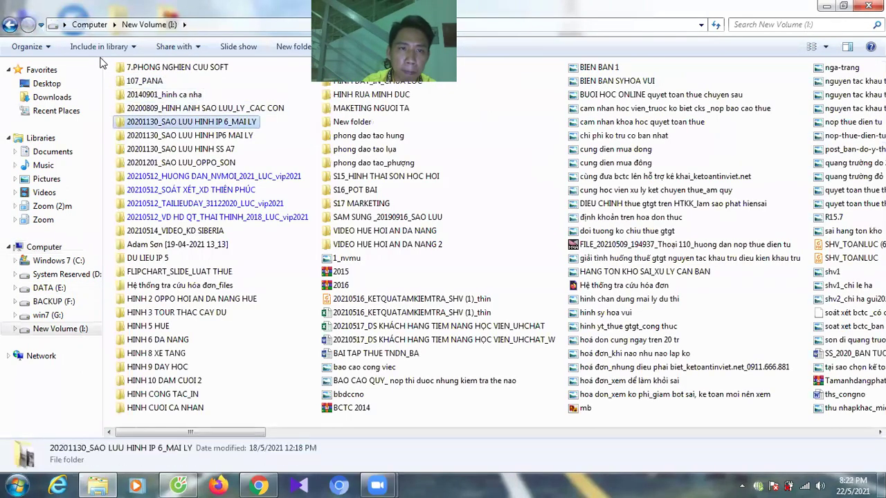
pyautogui.press('Down')
pyautogui.press('Down')
pyautogui.press('Down')
pyautogui.press('Return')
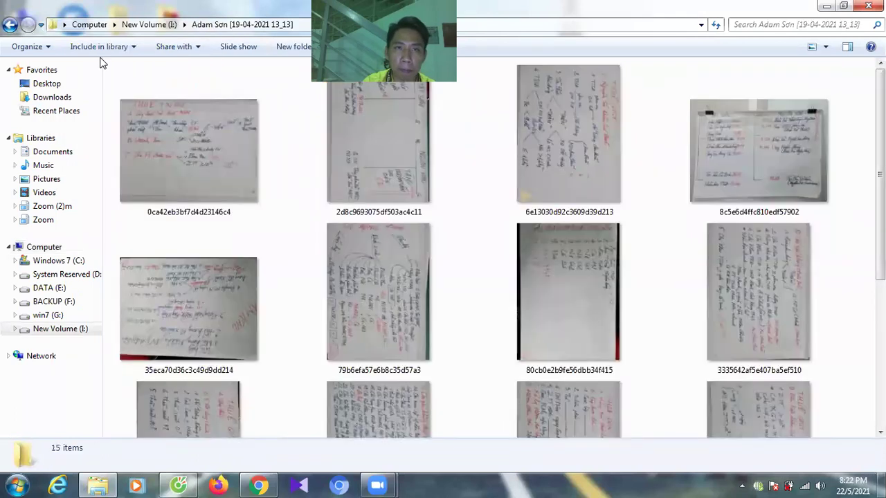
# Find the handwritten-notes photo 3335642af5e407ba5ef510 among the thumbnails and open it in Paint.
pyautogui.press('Right')
pyautogui.press('Right')
pyautogui.press('Right')
pyautogui.press('Right')
pyautogui.press('Right')
pyautogui.press('Right')
pyautogui.press('Right')
pyautogui.press('Right')
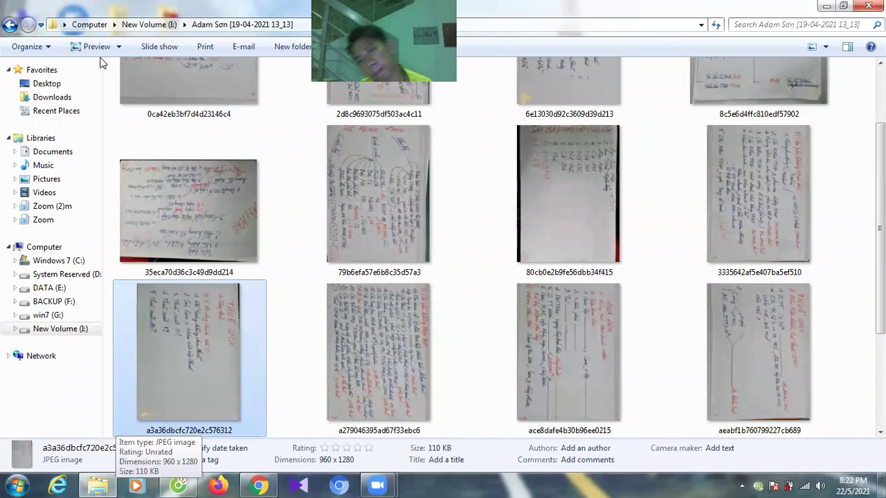
pyautogui.rightClick(716, 192)
pyautogui.click(717, 193)
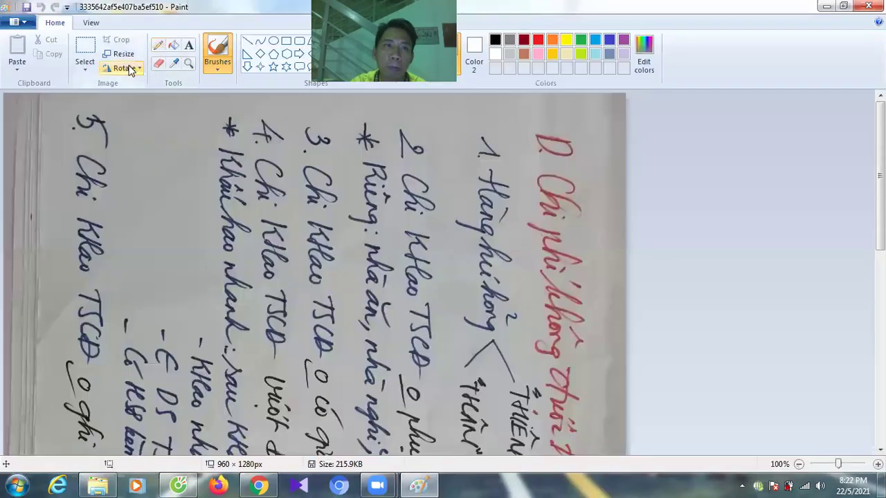
# Rotate the notes photo left 90° so the handwriting reads horizontally.
pyautogui.click(122, 68)
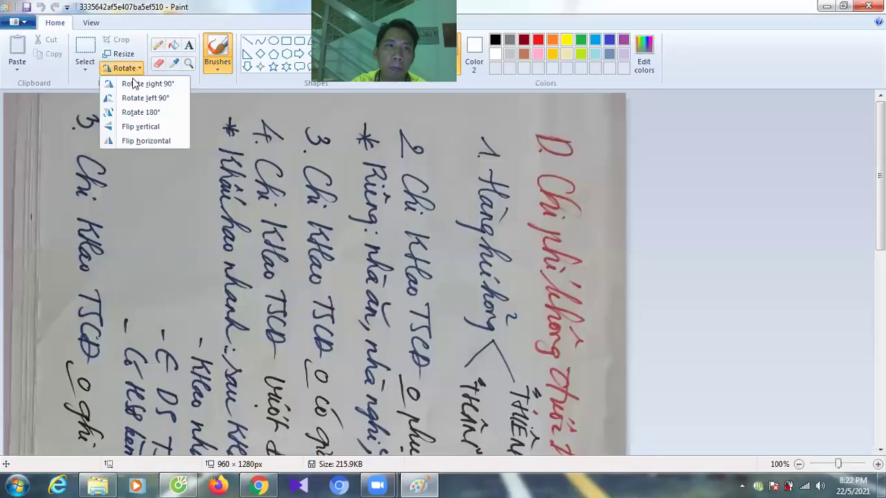
pyautogui.click(143, 95)
pyautogui.hotkey('ctrl', 'z')
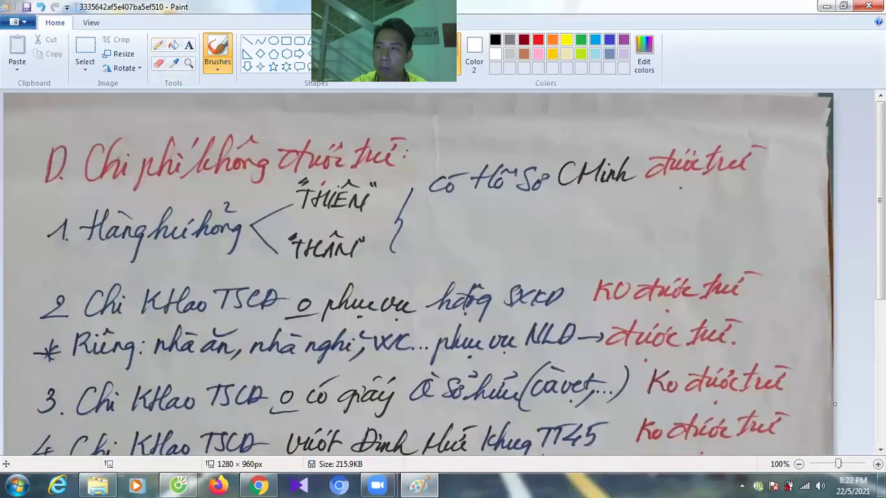
# Review the page, then circle in purple brush strokes the number 2, its "Chi KHao TSCĐ" line and "NLĐ" on the line below.
pyautogui.scroll(-4, 835, 267)
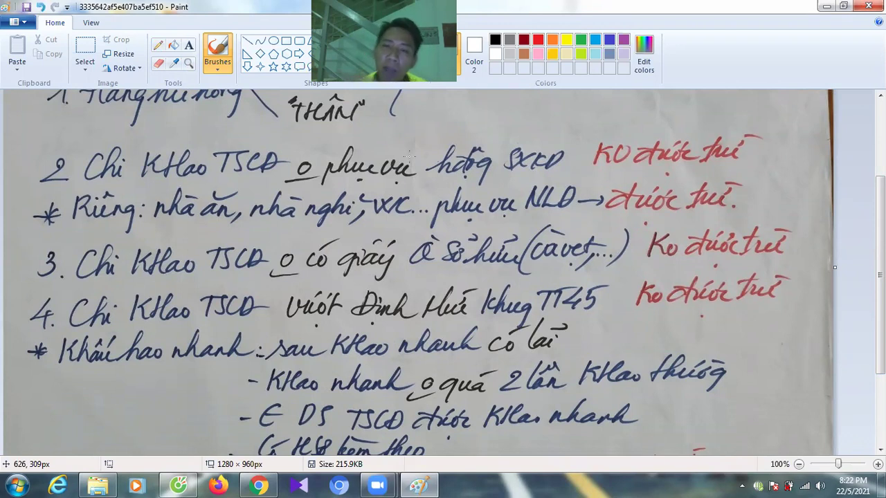
pyautogui.scroll(-5, 329, 350)
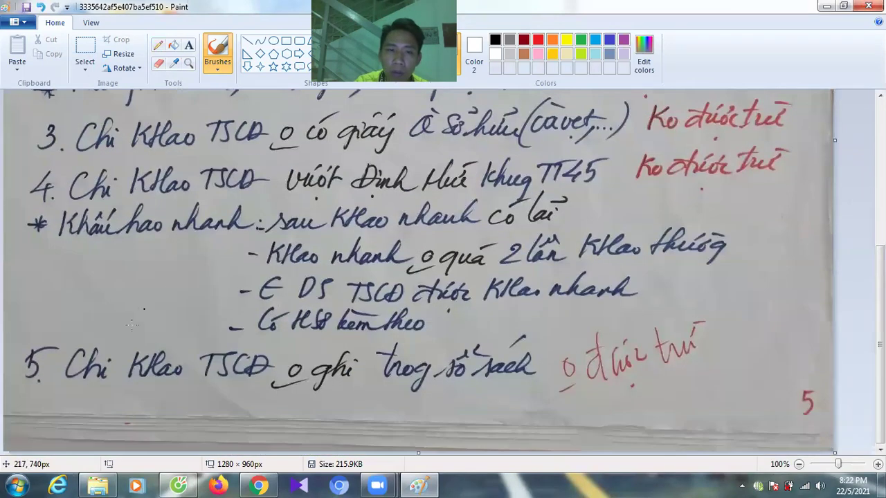
pyautogui.scroll(7, 400, 313)
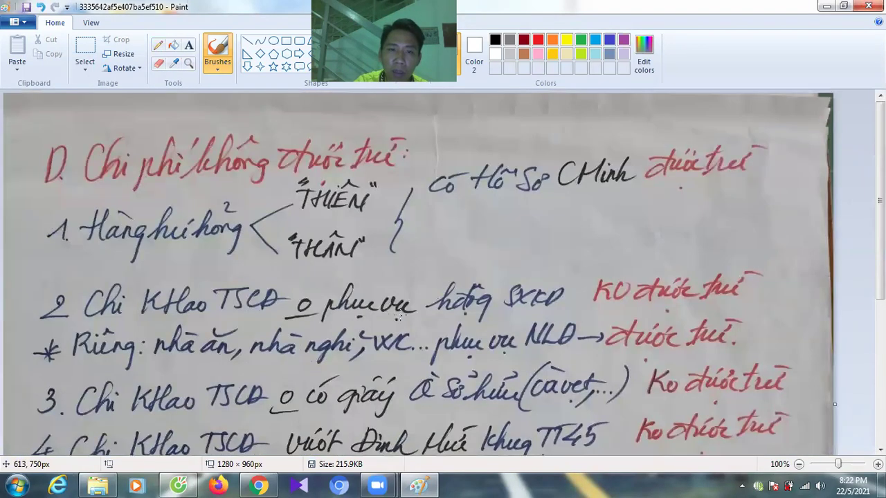
pyautogui.scroll(-5, 401, 313)
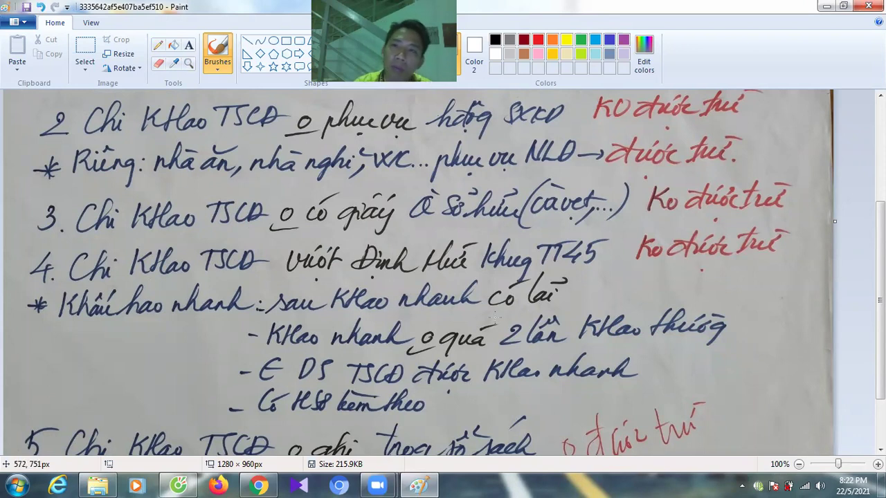
pyautogui.scroll(3, 880, 301)
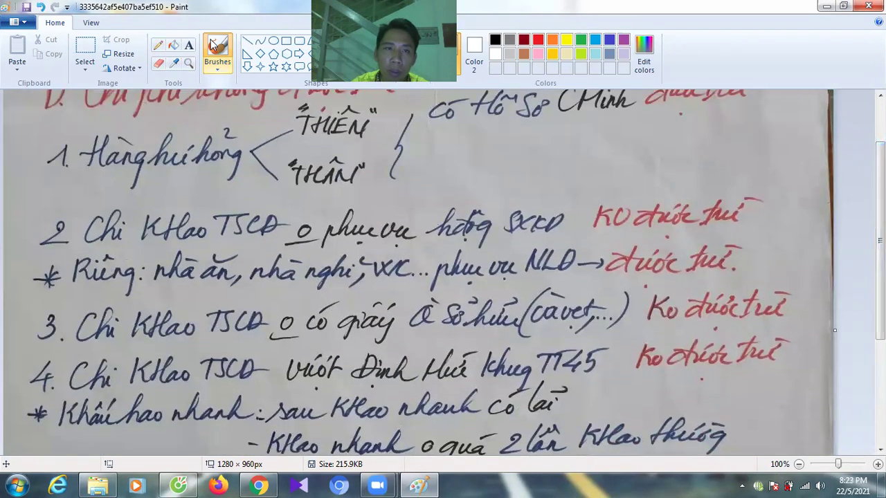
pyautogui.click(229, 50)
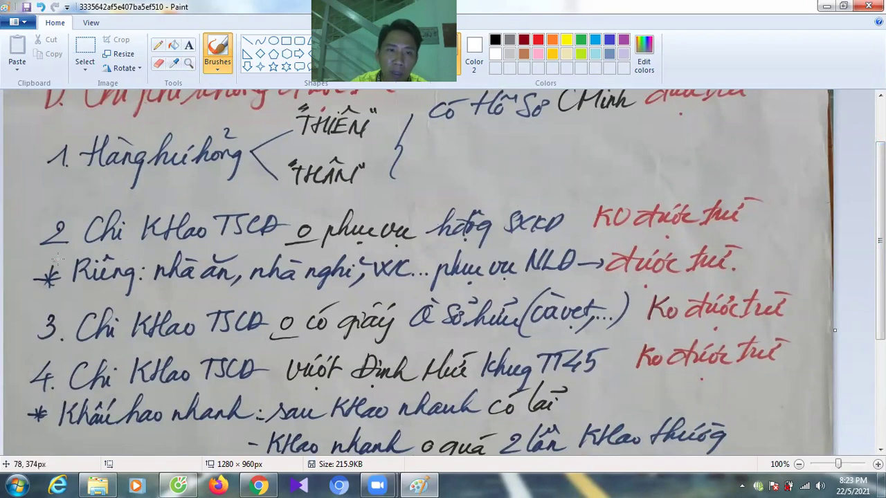
pyautogui.moveTo(43, 257)
pyautogui.mouseDown()
pyautogui.moveTo(78, 255)
pyautogui.moveTo(35, 200)
pyautogui.moveTo(38, 264)
pyautogui.moveTo(46, 266)
pyautogui.moveTo(112, 253)
pyautogui.moveTo(558, 240)
pyautogui.moveTo(553, 191)
pyautogui.moveTo(309, 205)
pyautogui.moveTo(123, 196)
pyautogui.moveTo(78, 226)
pyautogui.moveTo(98, 257)
pyautogui.mouseUp()
pyautogui.moveTo(40, 290)
pyautogui.mouseDown()
pyautogui.moveTo(713, 285)
pyautogui.moveTo(746, 253)
pyautogui.moveTo(589, 238)
pyautogui.moveTo(523, 277)
pyautogui.moveTo(520, 251)
pyautogui.moveTo(581, 253)
pyautogui.mouseUp()
pyautogui.hotkey('ctrl', 'z')
pyautogui.moveTo(527, 278)
pyautogui.mouseDown()
pyautogui.moveTo(566, 272)
pyautogui.moveTo(526, 242)
pyautogui.moveTo(561, 287)
pyautogui.mouseUp()
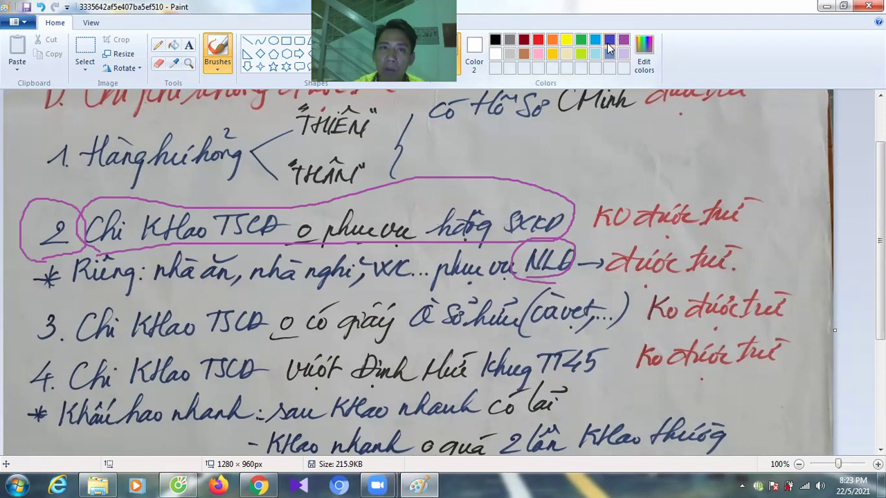
# Circle "o phục vụ" in item 2 and underline its "KO được trừ" note in dark red.
pyautogui.click(524, 40)
pyautogui.moveTo(369, 206)
pyautogui.mouseDown()
pyautogui.moveTo(306, 203)
pyautogui.moveTo(426, 255)
pyautogui.moveTo(351, 206)
pyautogui.mouseUp()
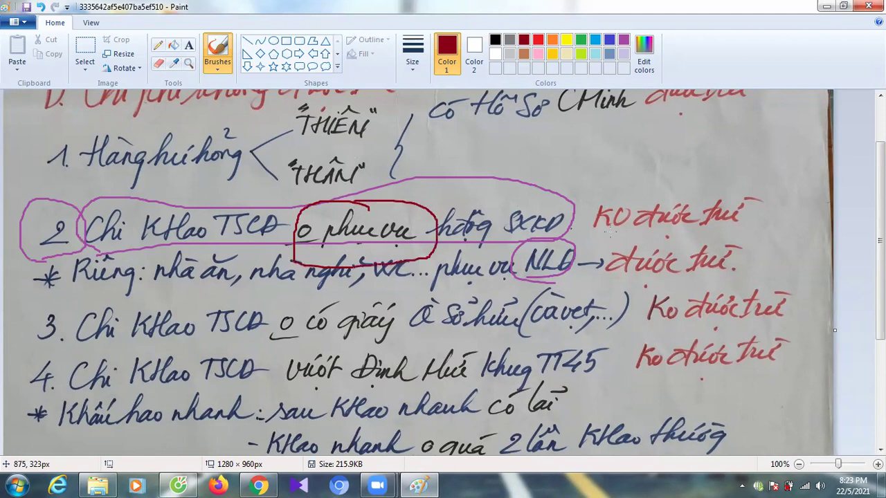
pyautogui.moveTo(594, 238); pyautogui.dragTo(743, 236)
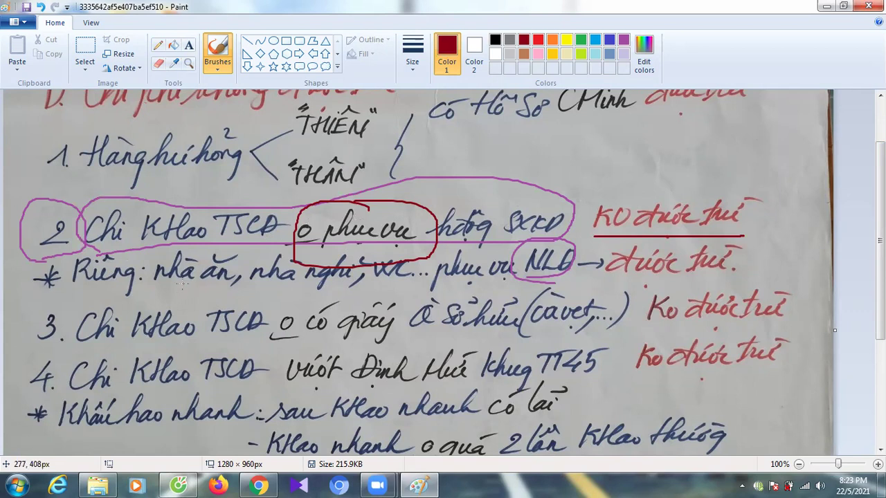
# Circle "Riêng" and "phục vụ" in dark red and underline the key words through "được trừ" on that line.
pyautogui.moveTo(80, 284)
pyautogui.mouseDown()
pyautogui.moveTo(115, 286)
pyautogui.moveTo(142, 270)
pyautogui.moveTo(117, 255)
pyautogui.moveTo(75, 249)
pyautogui.moveTo(69, 283)
pyautogui.moveTo(83, 289)
pyautogui.mouseUp()
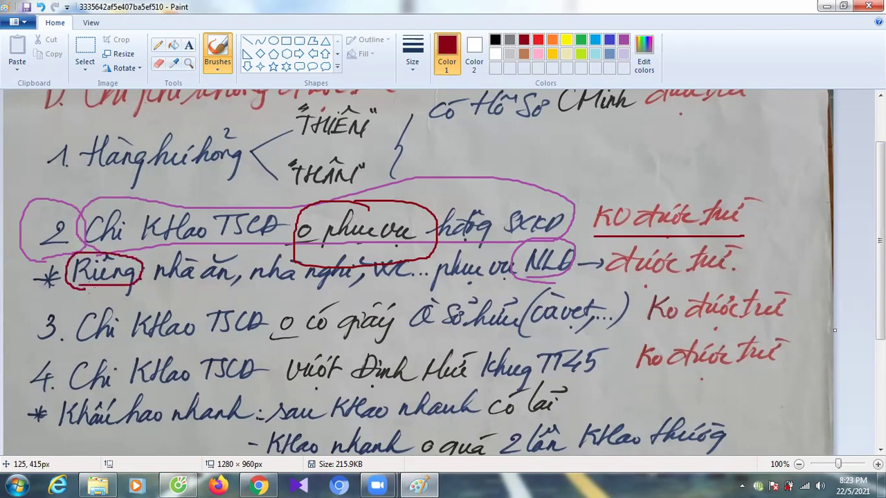
pyautogui.moveTo(171, 282); pyautogui.dragTo(391, 288)
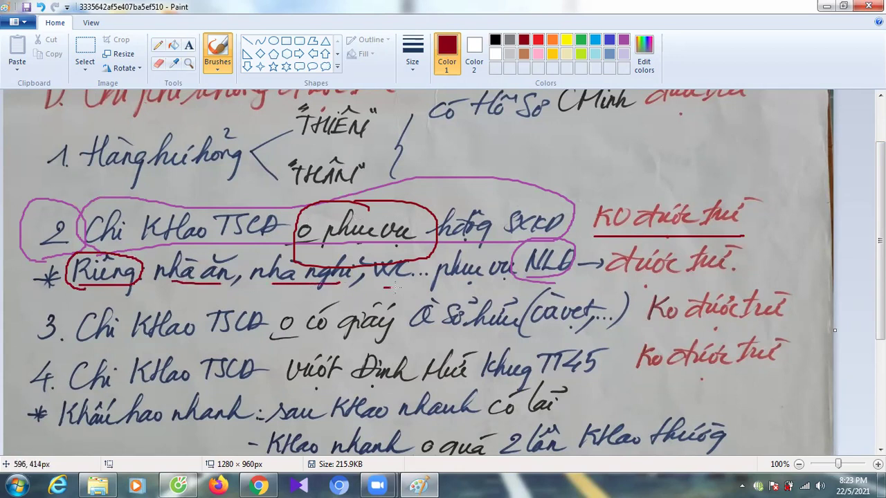
pyautogui.moveTo(461, 285)
pyautogui.mouseDown()
pyautogui.moveTo(505, 274)
pyautogui.moveTo(705, 287)
pyautogui.mouseUp()
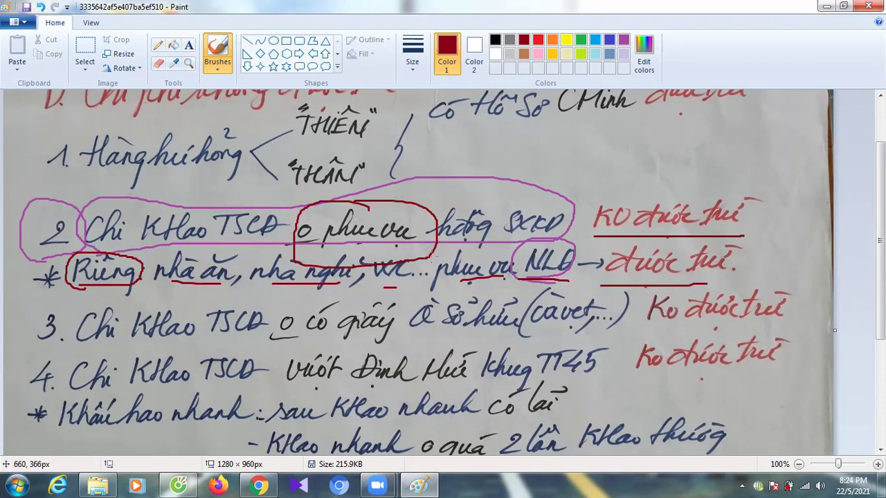
pyautogui.moveTo(429, 273)
pyautogui.mouseDown()
pyautogui.moveTo(523, 245)
pyautogui.moveTo(488, 297)
pyautogui.moveTo(424, 291)
pyautogui.mouseUp()
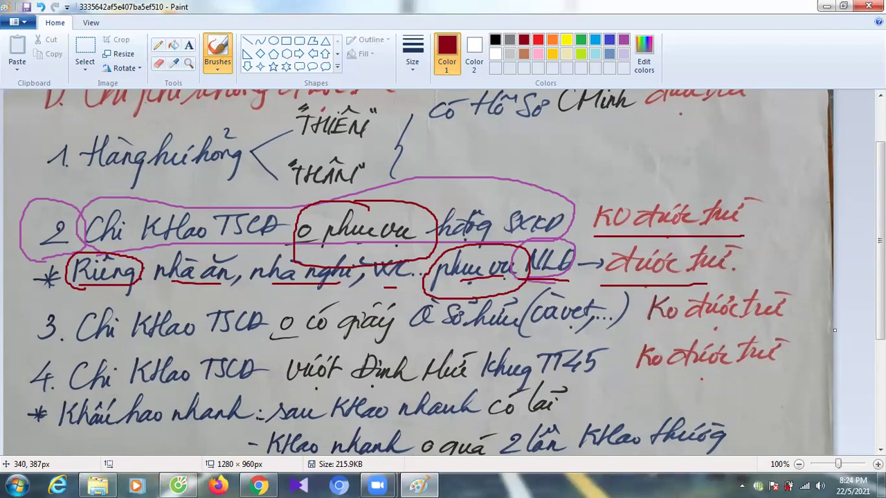
# Circle number 3 in dark red, then in orange circle "o có giấy" and "cà vẹt" and underline "sở hữu" and "Ko được trừ".
pyautogui.moveTo(50, 309)
pyautogui.mouseDown()
pyautogui.moveTo(31, 337)
pyautogui.moveTo(67, 344)
pyautogui.moveTo(52, 306)
pyautogui.mouseUp()
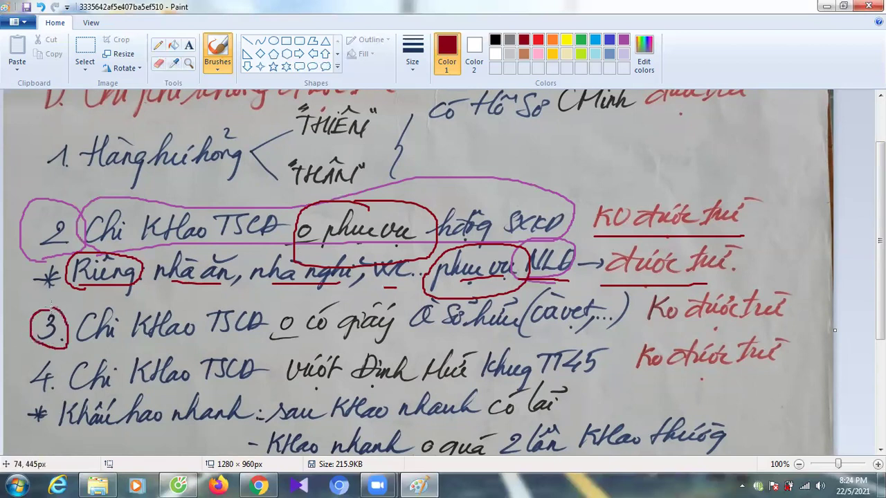
pyautogui.click(552, 40)
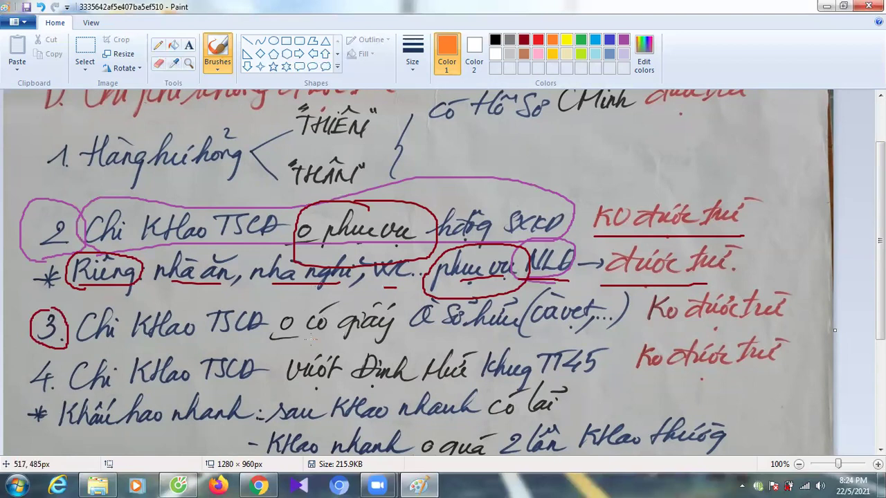
pyautogui.moveTo(274, 342)
pyautogui.mouseDown()
pyautogui.moveTo(403, 327)
pyautogui.moveTo(371, 302)
pyautogui.moveTo(278, 310)
pyautogui.moveTo(271, 347)
pyautogui.mouseUp()
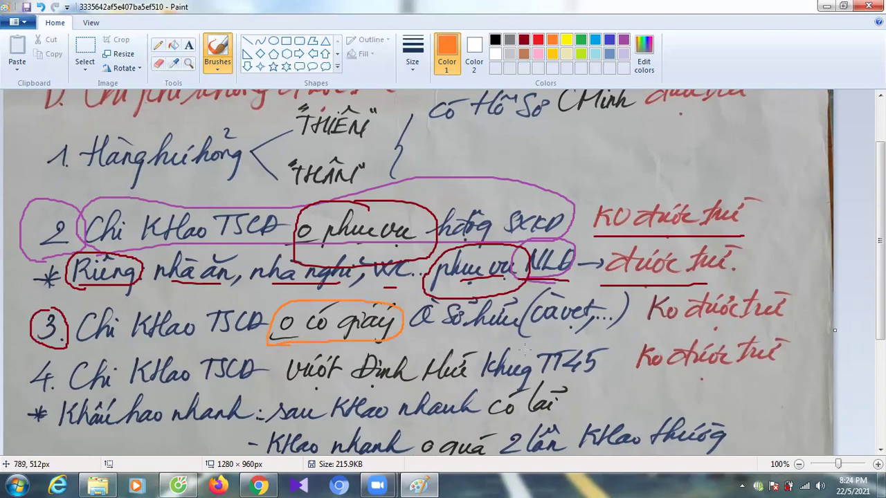
pyautogui.moveTo(697, 329); pyautogui.dragTo(774, 326)
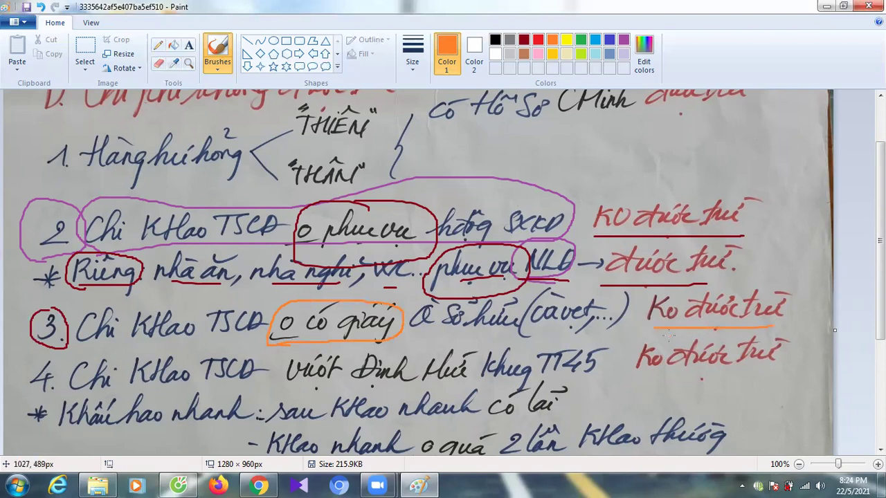
pyautogui.moveTo(535, 331)
pyautogui.mouseDown()
pyautogui.moveTo(600, 317)
pyautogui.moveTo(582, 291)
pyautogui.moveTo(524, 306)
pyautogui.moveTo(519, 323)
pyautogui.moveTo(539, 328)
pyautogui.mouseUp()
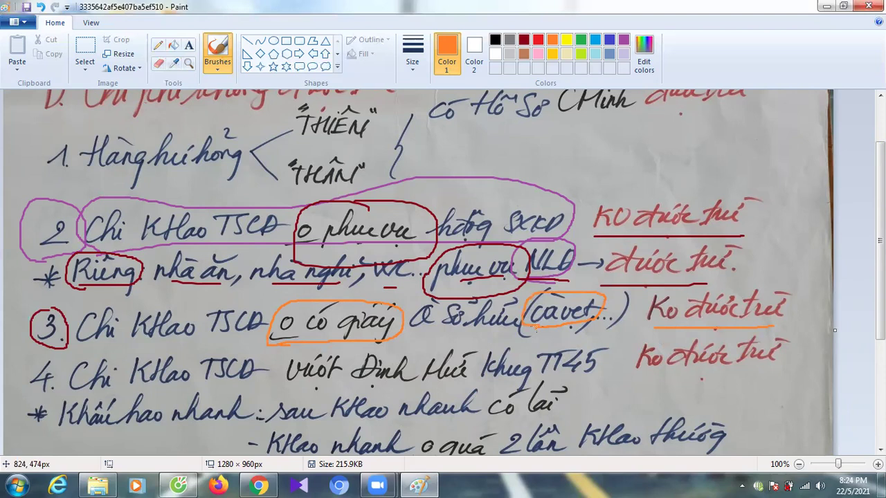
pyautogui.moveTo(426, 333); pyautogui.dragTo(511, 332)
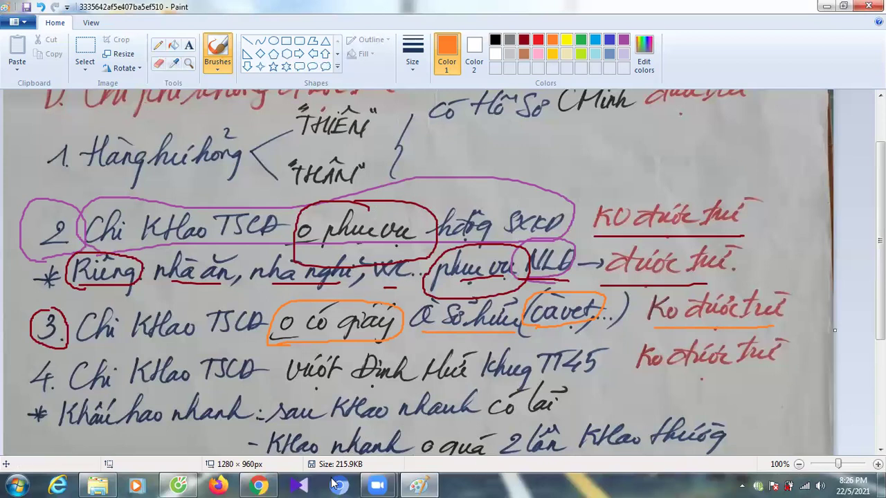
# Switch to the web browser and close the DJ mix and Yahoo search tabs, keeping the study-music video.
pyautogui.click(258, 486)
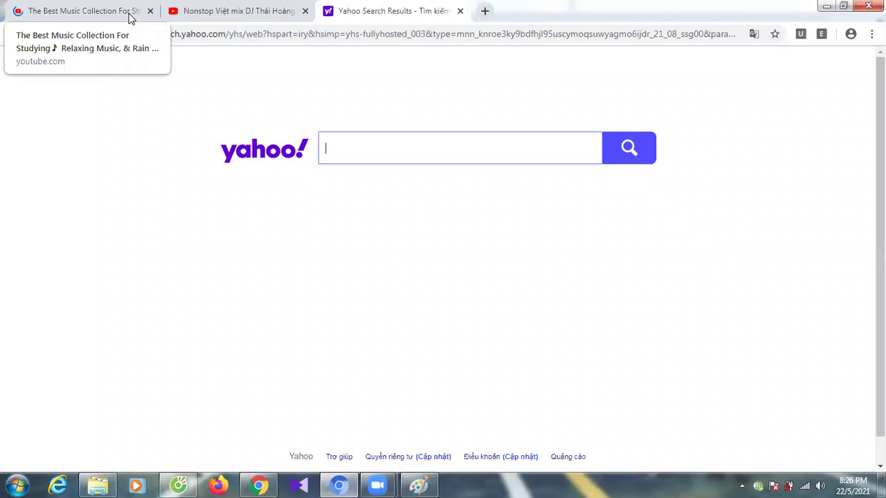
pyautogui.click(149, 12)
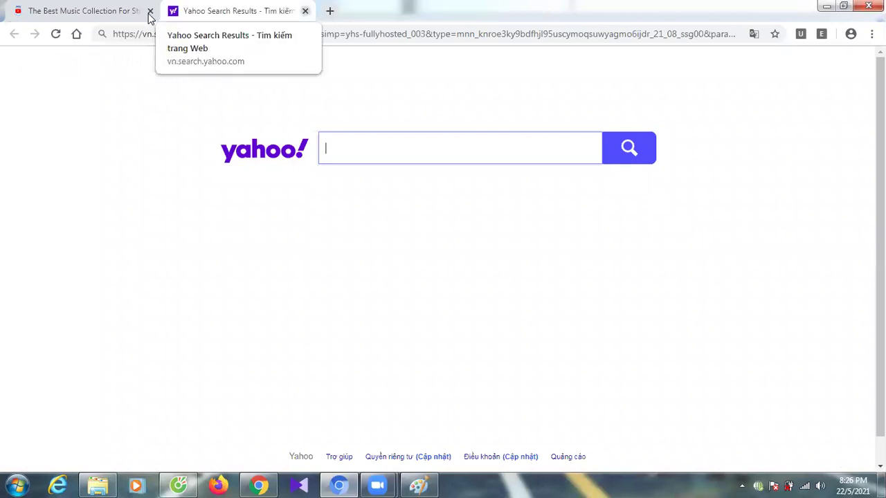
pyautogui.click(149, 11)
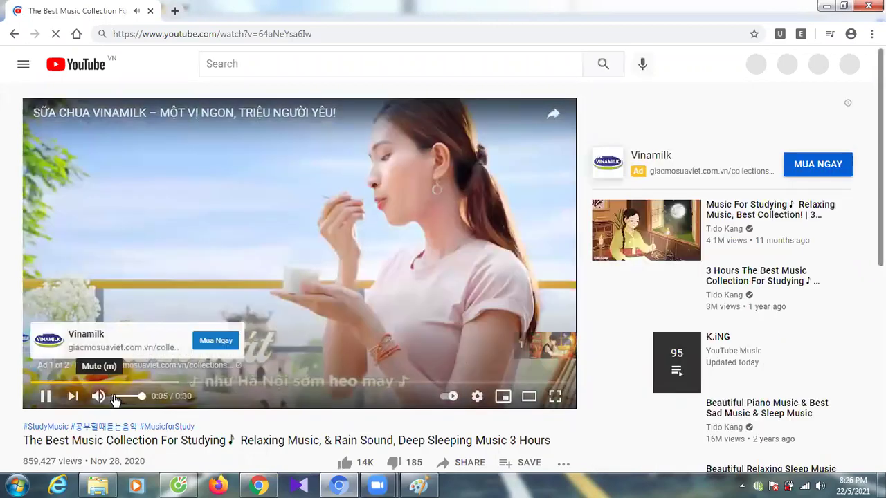
# Turn down the volume of the YouTube study-music video and return to the notes photo in Paint.
pyautogui.click(116, 398)
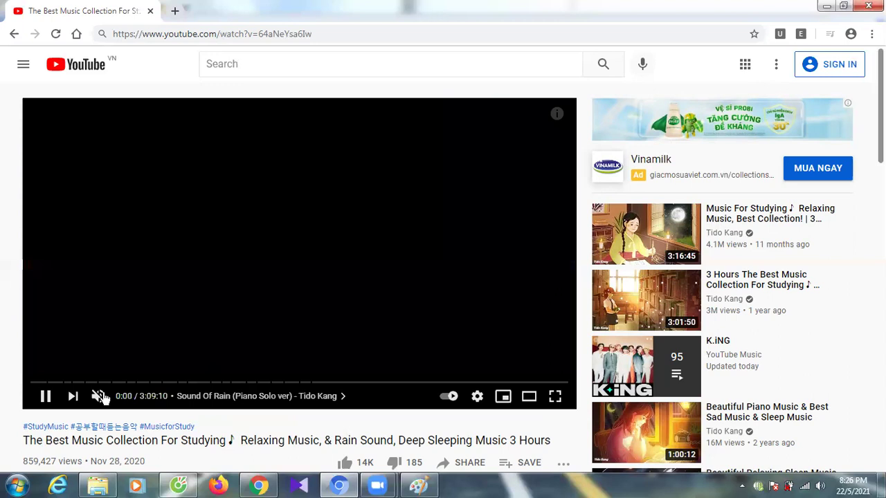
pyautogui.click(100, 397)
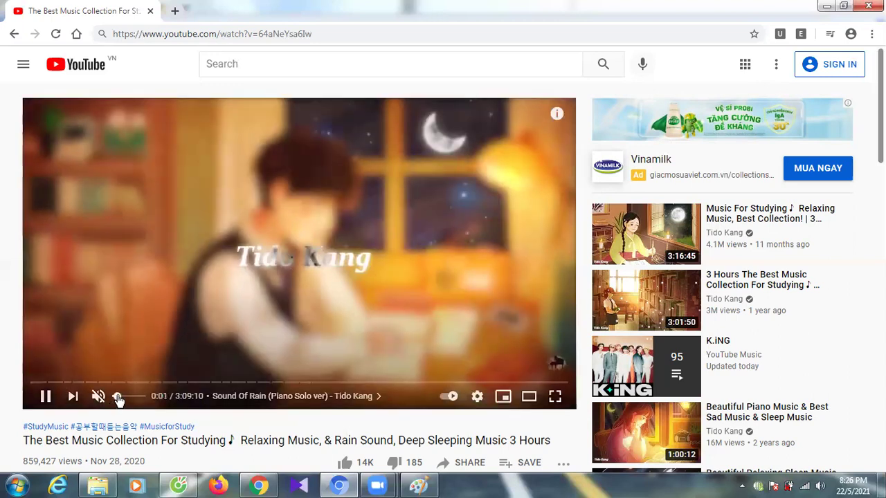
pyautogui.click(825, 7)
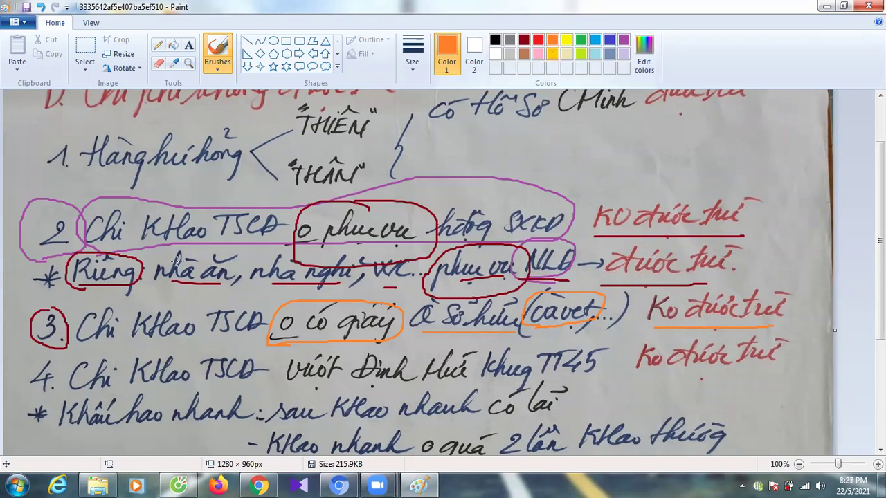
# In gold, box "vượt định mức" and circle "TT45" on line 4 of the notes.
pyautogui.click(551, 54)
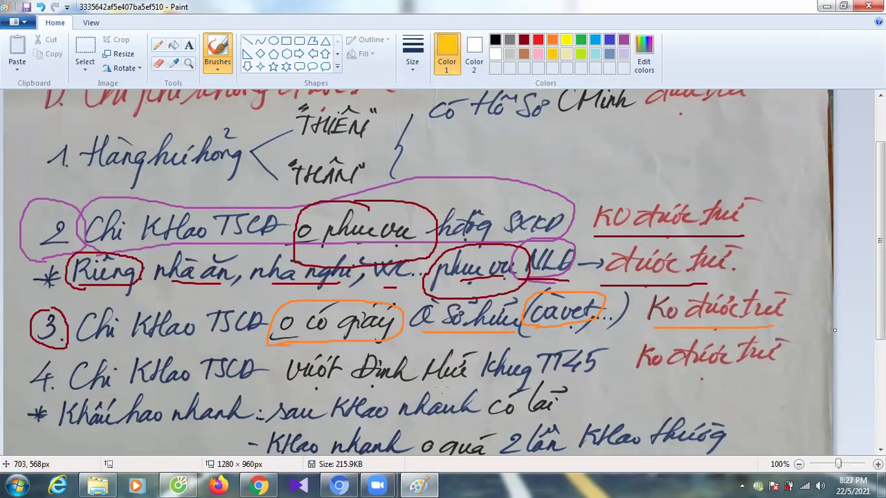
pyautogui.moveTo(288, 382)
pyautogui.mouseDown()
pyautogui.moveTo(432, 383)
pyautogui.moveTo(386, 348)
pyautogui.moveTo(282, 349)
pyautogui.moveTo(277, 391)
pyautogui.mouseUp()
pyautogui.moveTo(541, 370)
pyautogui.mouseDown()
pyautogui.moveTo(594, 380)
pyautogui.moveTo(610, 361)
pyautogui.moveTo(538, 342)
pyautogui.mouseUp()
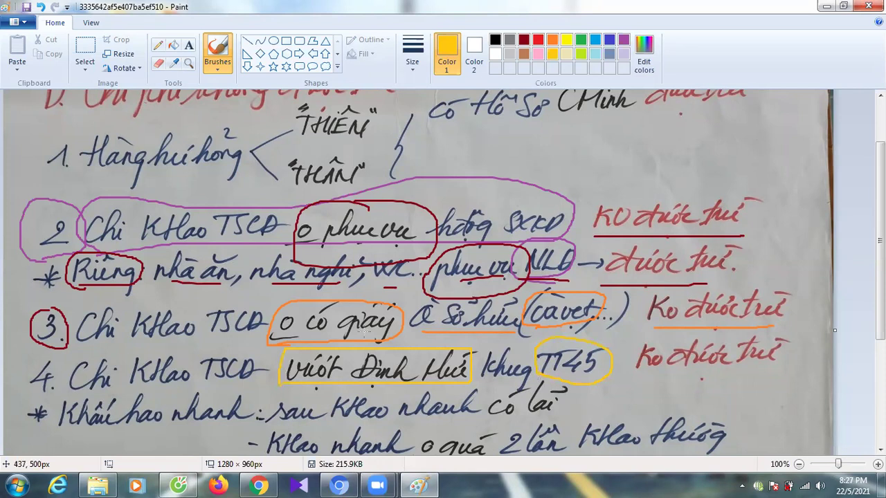
# Switch to the web browser, search Google in a new tab for "thong tu 45/2013 tscd" and open the thuvienphapluat.vn page of the circular.
pyautogui.click(265, 484)
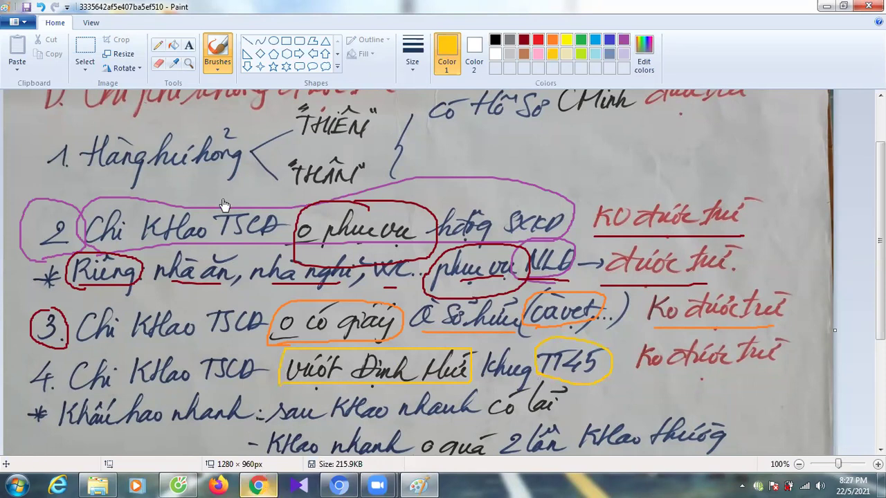
pyautogui.hotkey('ctrl', 't')
pyautogui.write('g')
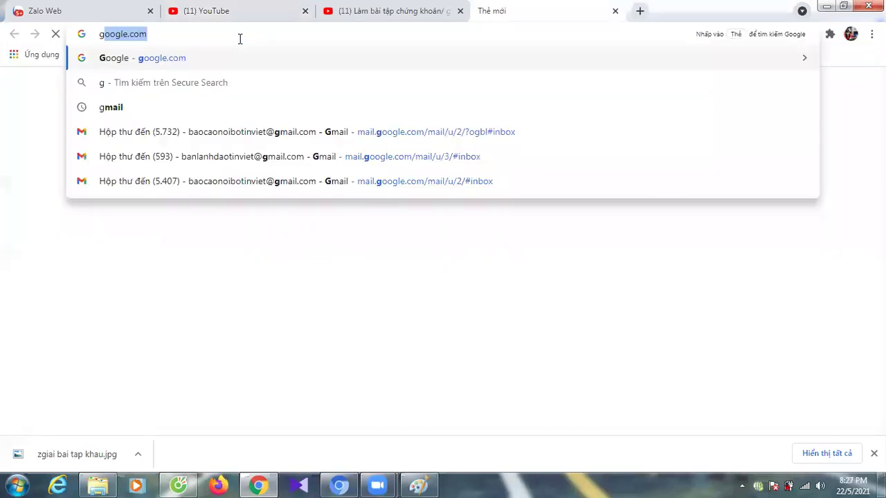
pyautogui.press('Return')
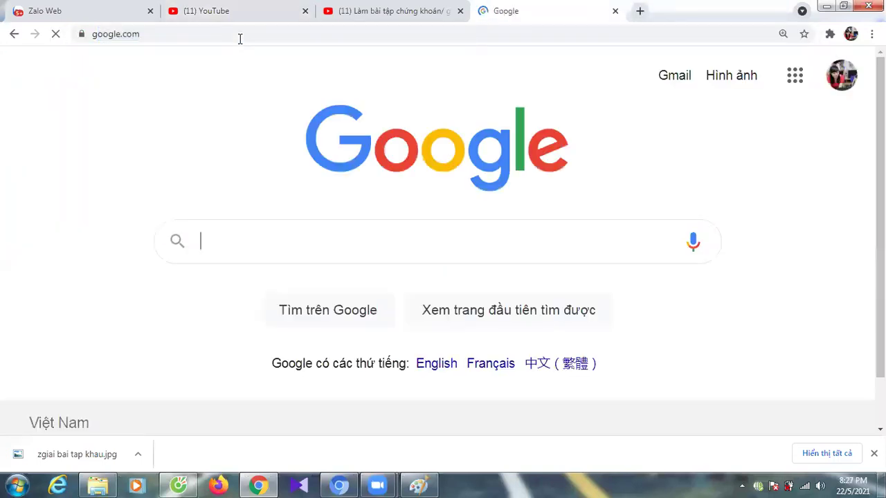
pyautogui.write('thong tu 45')
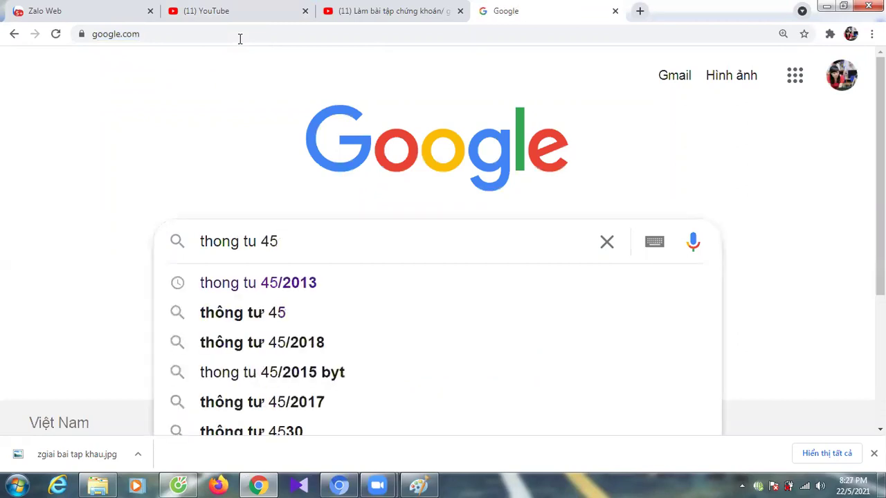
pyautogui.press('Down')
pyautogui.write('tscd')
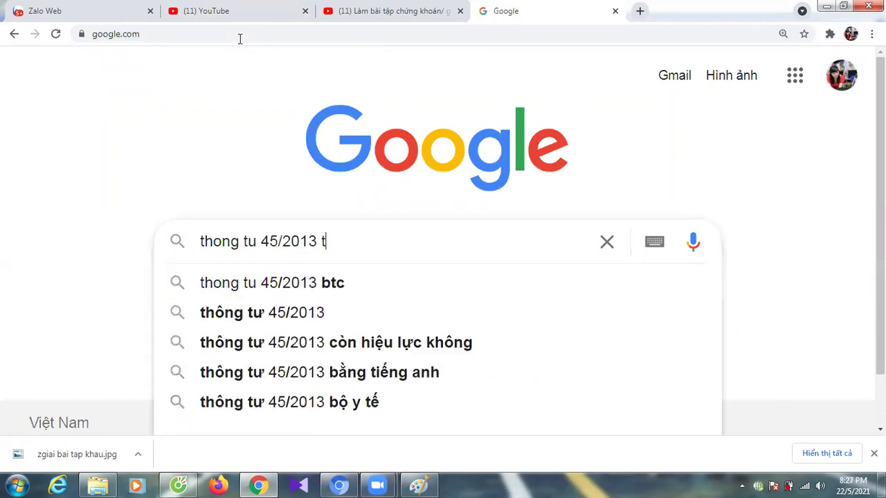
pyautogui.press('Return')
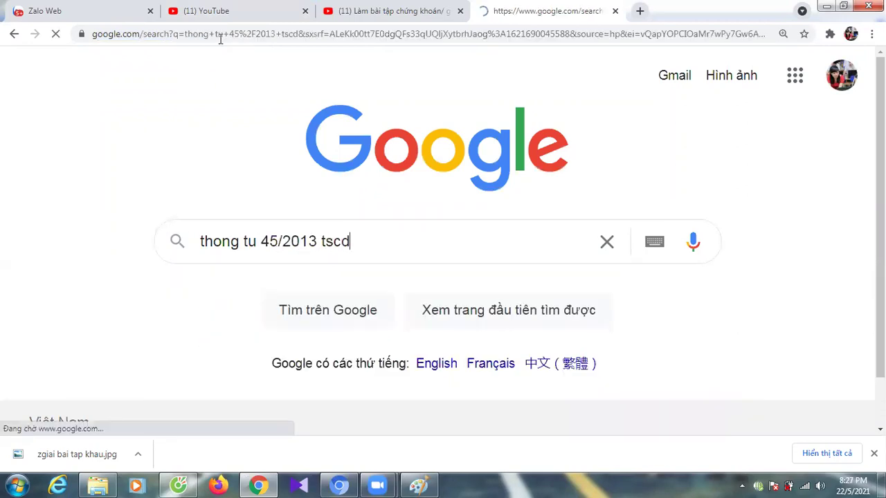
pyautogui.click(271, 258)
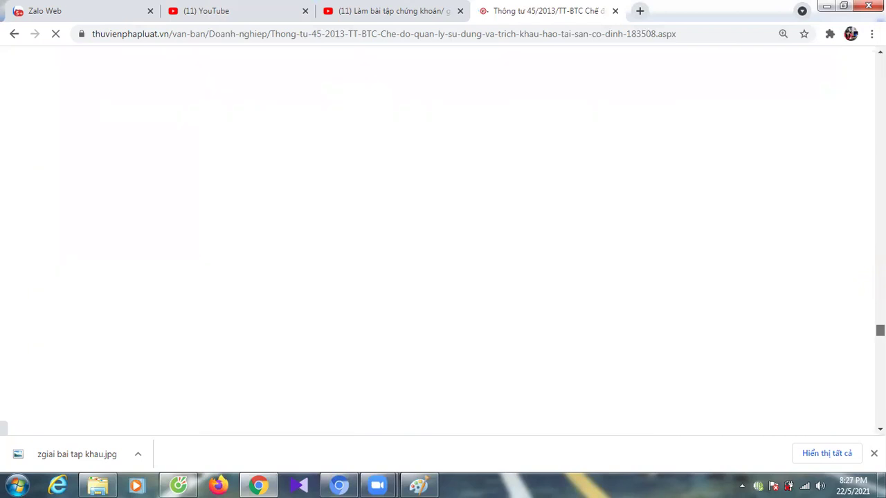
# Look through the text of Thông tư 45/2013/TT-BTC for Phụ lục I, the depreciation time frame table.
pyautogui.scroll(-5, 746, 302)
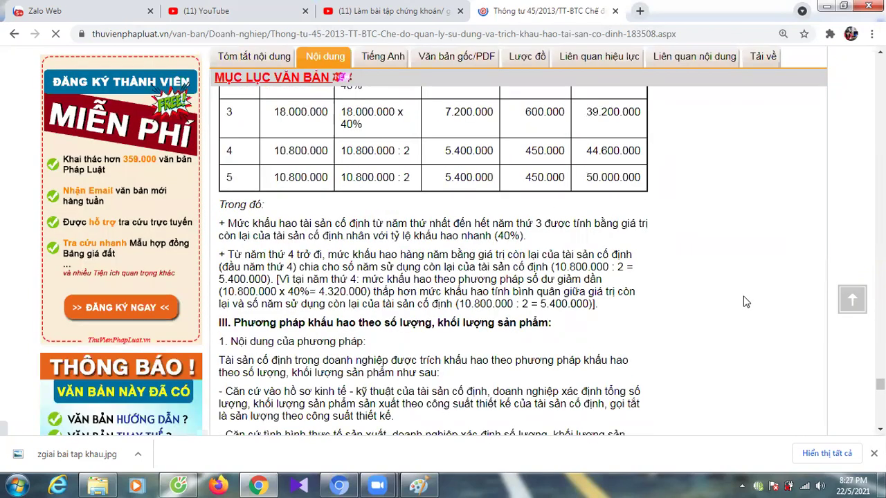
pyautogui.scroll(-6, 746, 302)
pyautogui.scroll(-6, 743, 299)
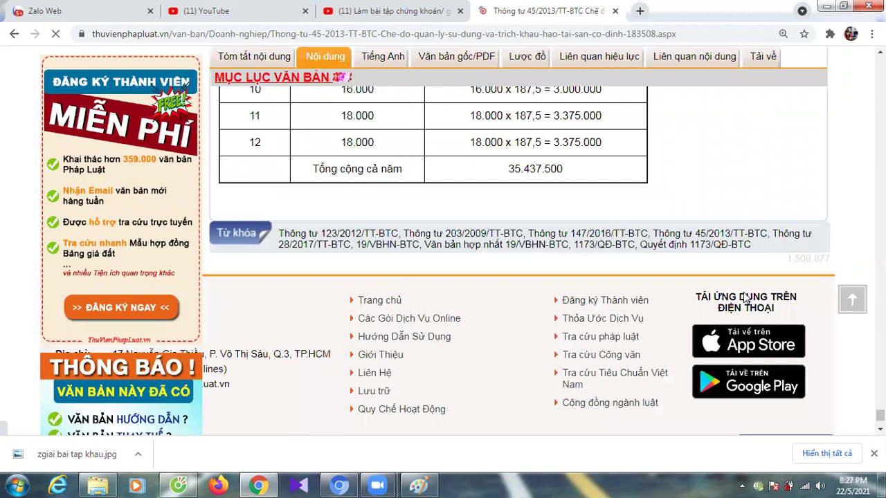
pyautogui.scroll(10, 746, 299)
pyautogui.scroll(10, 749, 291)
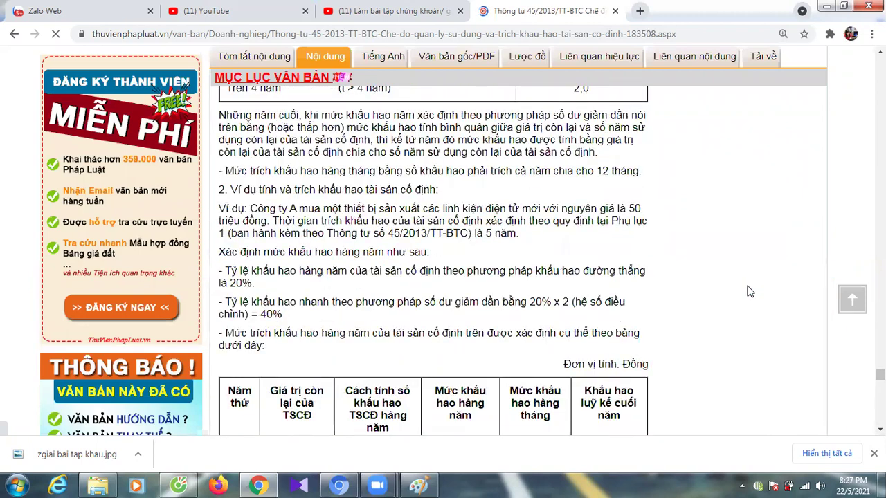
pyautogui.scroll(10, 750, 291)
pyautogui.scroll(15, 752, 283)
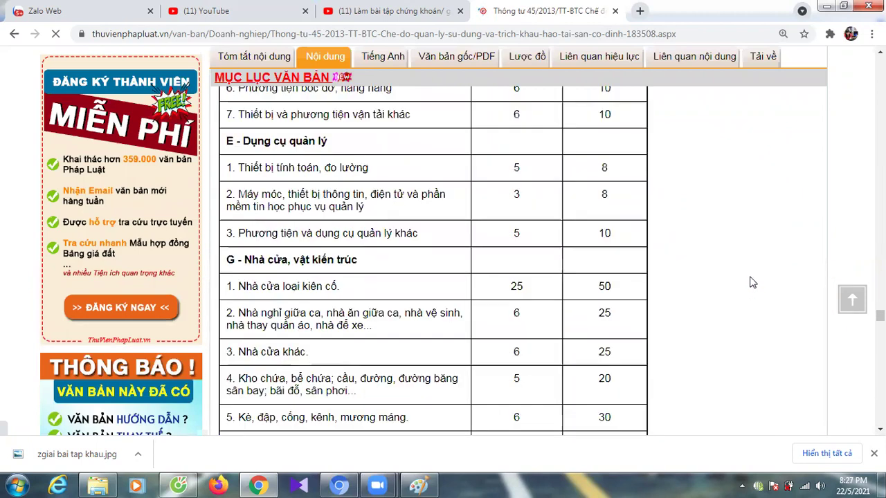
pyautogui.scroll(15, 752, 282)
pyautogui.scroll(7, 752, 277)
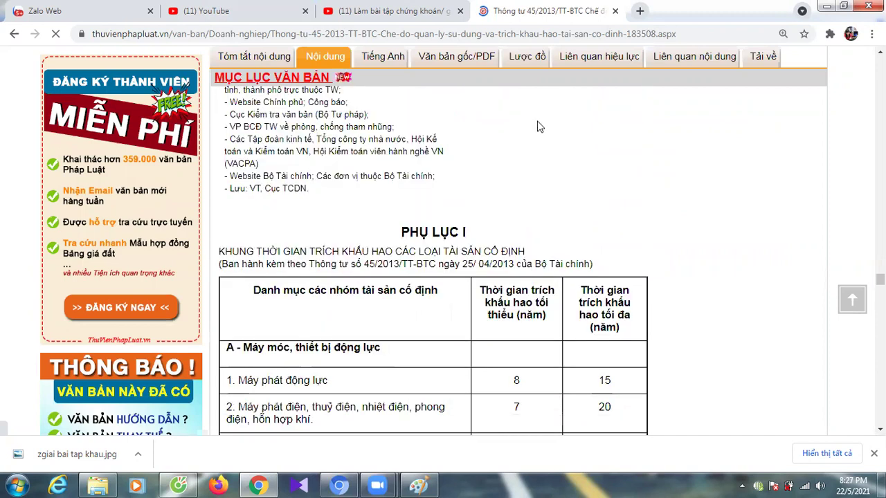
# Examine the minimum and maximum depreciation periods per asset group in Phụ lục I, including road vehicles, and return to the notes in Paint.
pyautogui.scroll(-2, 540, 127)
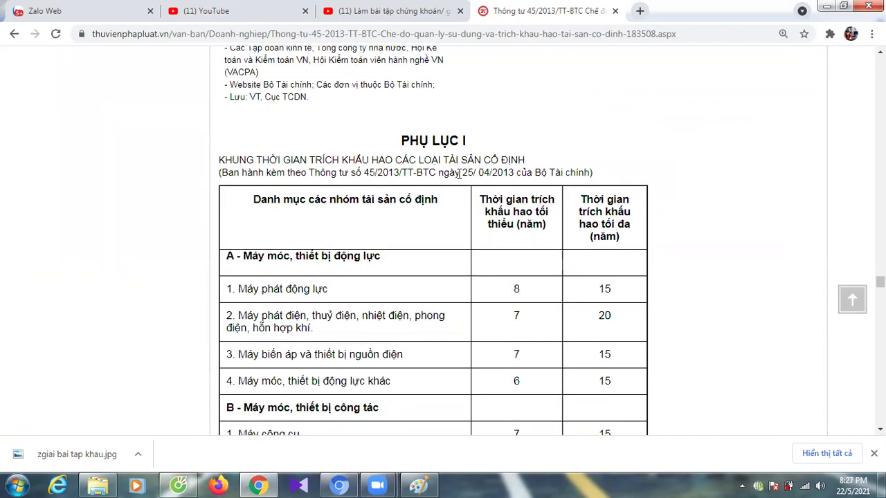
pyautogui.scroll(-8, 618, 209)
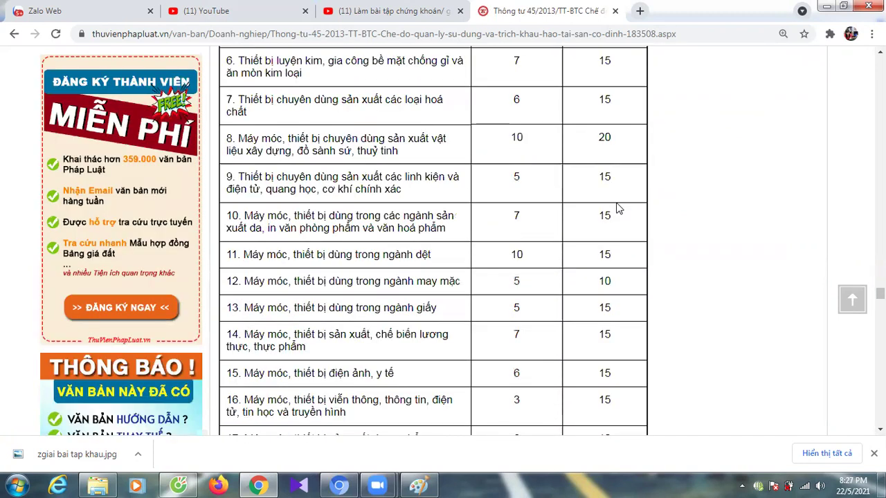
pyautogui.scroll(-5, 617, 209)
pyautogui.scroll(-4, 617, 204)
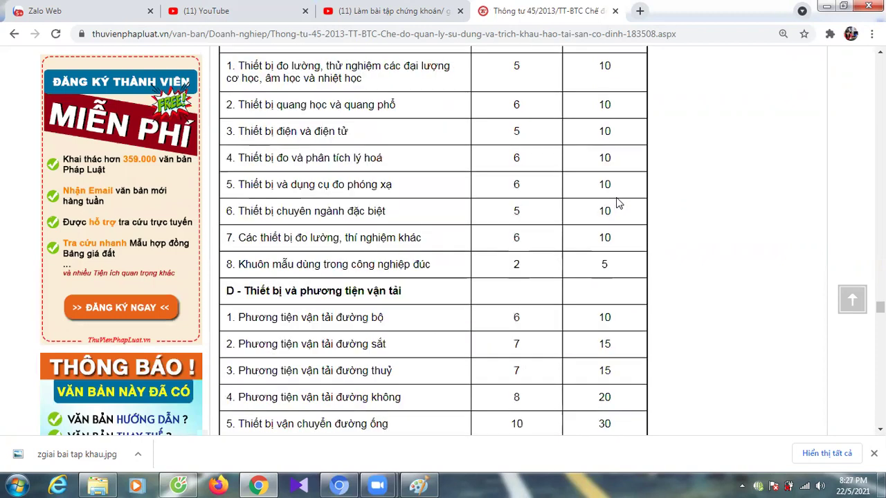
pyautogui.scroll(-1, 385, 201)
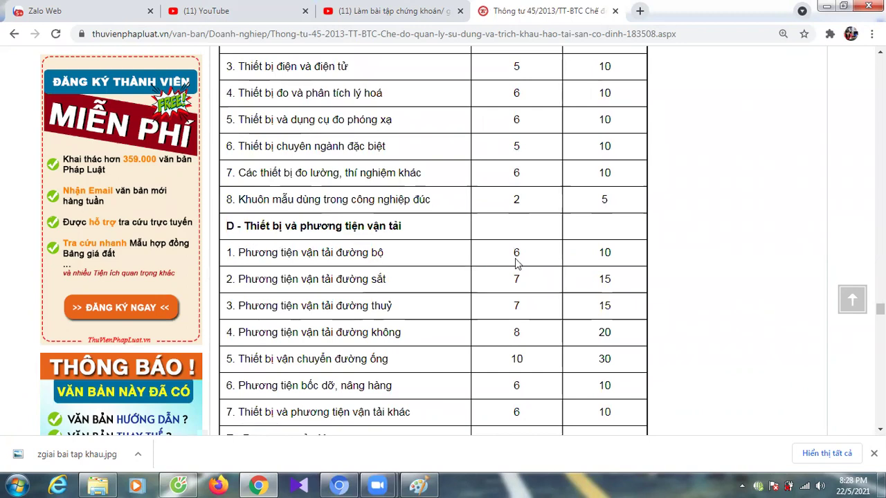
pyautogui.scroll(9, 879, 308)
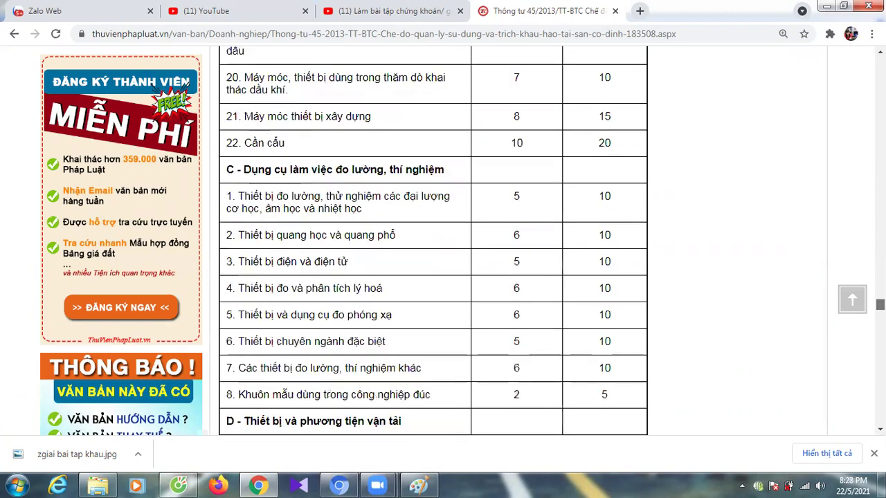
pyautogui.scroll(12, 186, 83)
pyautogui.scroll(-4, 186, 83)
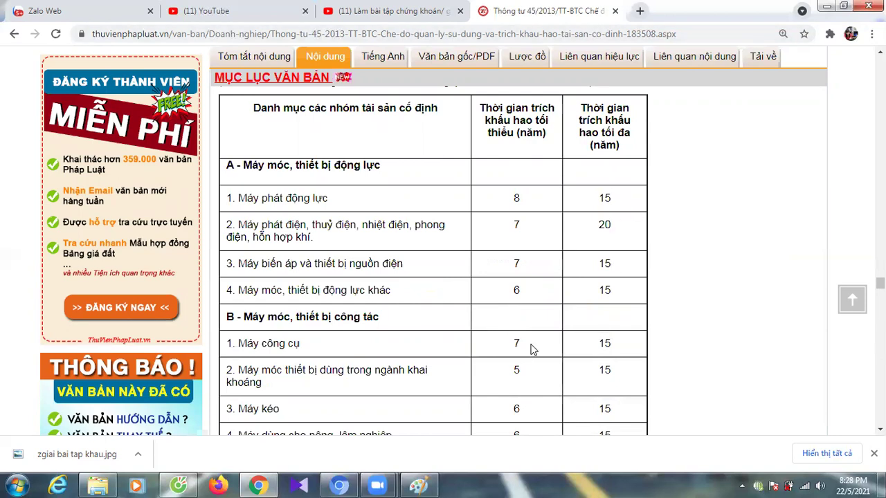
pyautogui.scroll(-9, 530, 349)
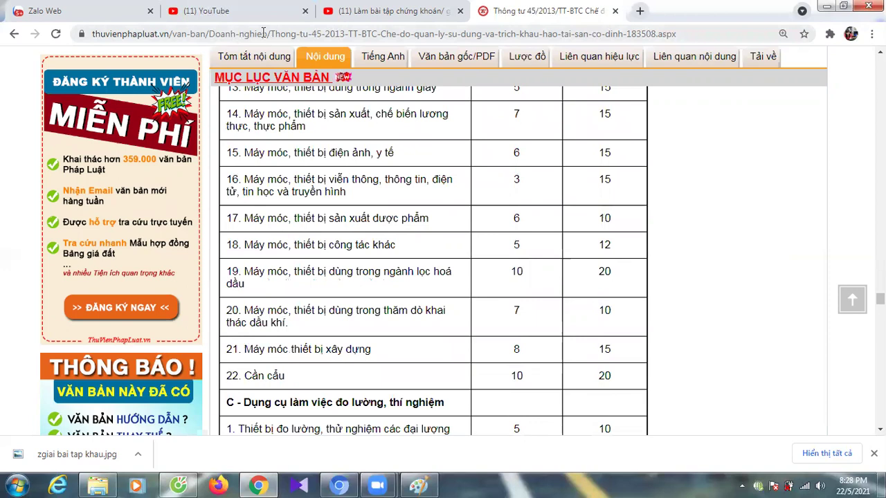
pyautogui.hotkey('alt', 'Tab')
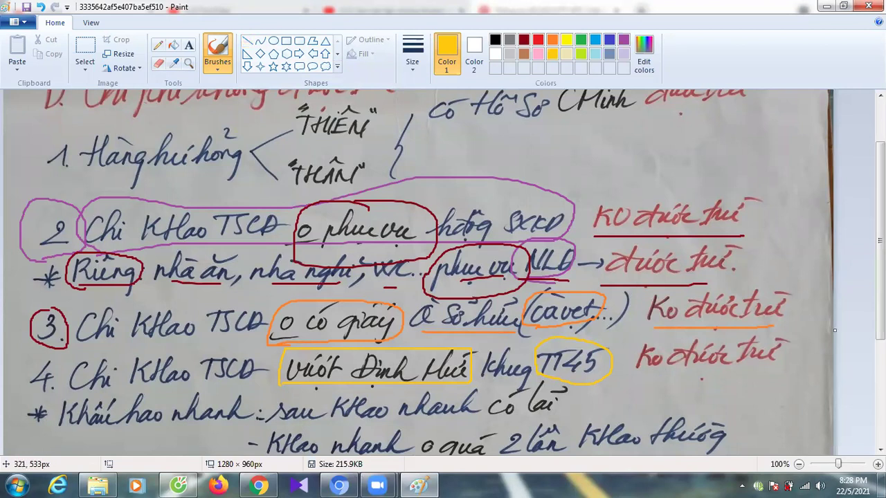
# Check line 4 of the notes against the depreciation table in the browser once more and return to Paint.
pyautogui.scroll(-1, 880, 242)
pyautogui.scroll(-2, 416, 276)
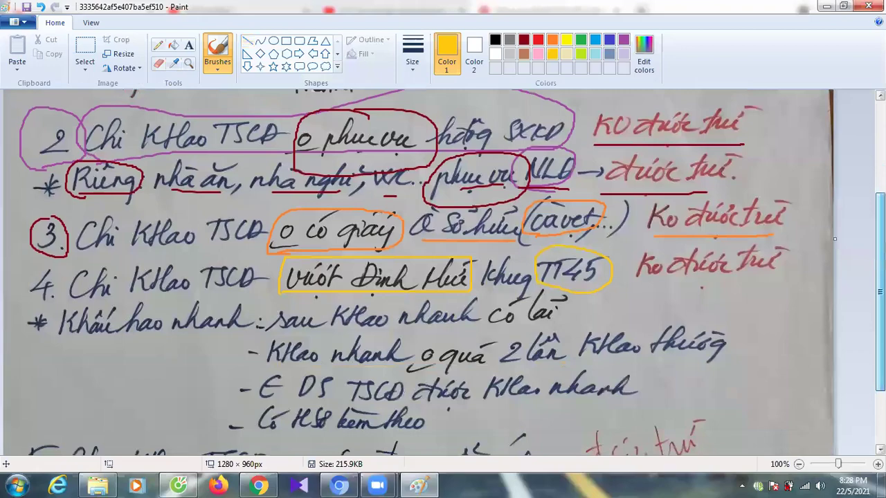
pyautogui.click(419, 483)
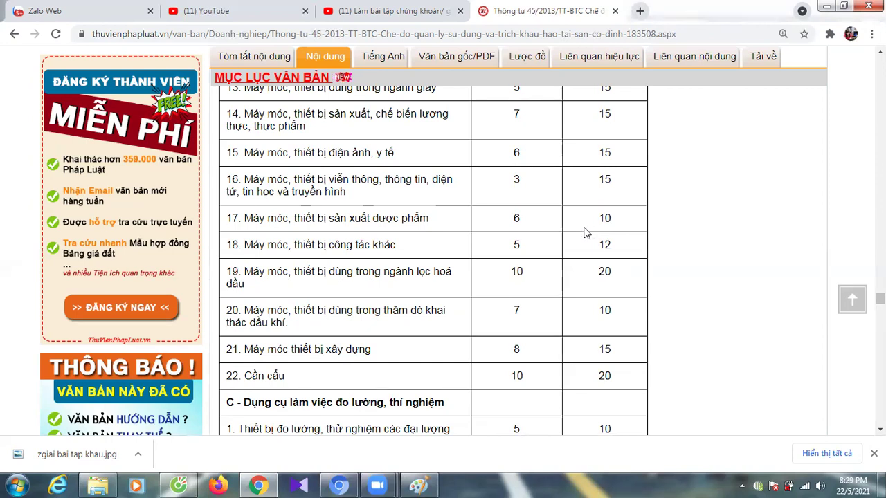
pyautogui.click(419, 483)
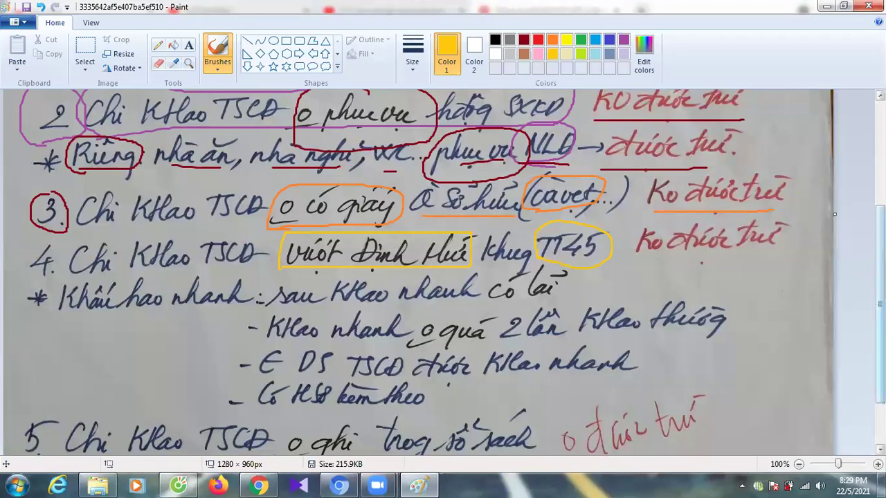
# Circle "Khấu hao nhanh" in green on the line below item 4.
pyautogui.scroll(-1, 879, 304)
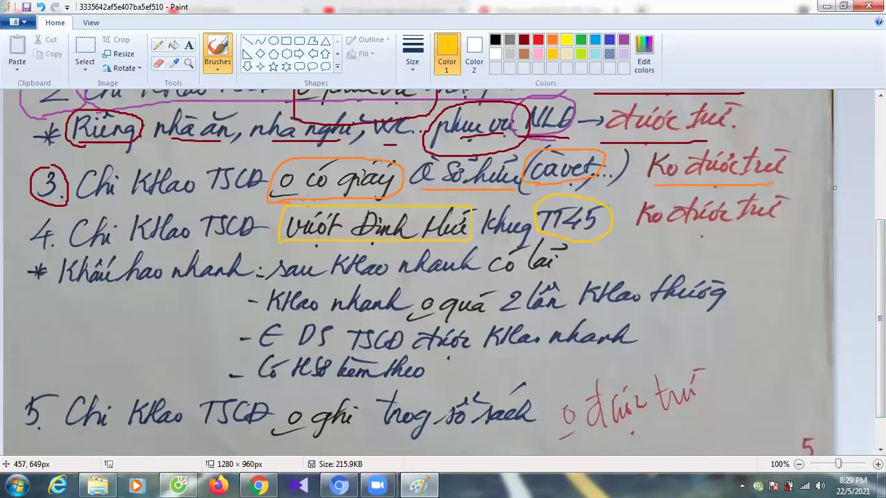
pyautogui.click(581, 40)
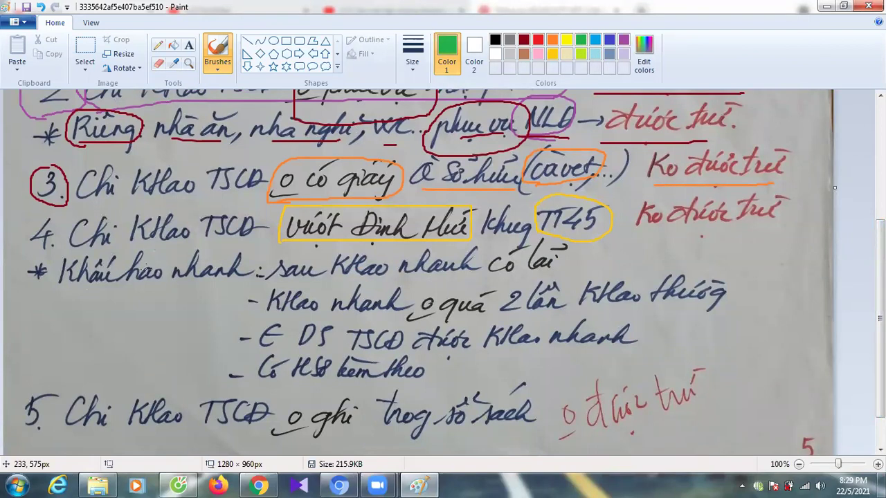
pyautogui.moveTo(60, 298)
pyautogui.mouseDown()
pyautogui.moveTo(178, 299)
pyautogui.moveTo(241, 254)
pyautogui.moveTo(93, 246)
pyautogui.moveTo(96, 296)
pyautogui.mouseUp()
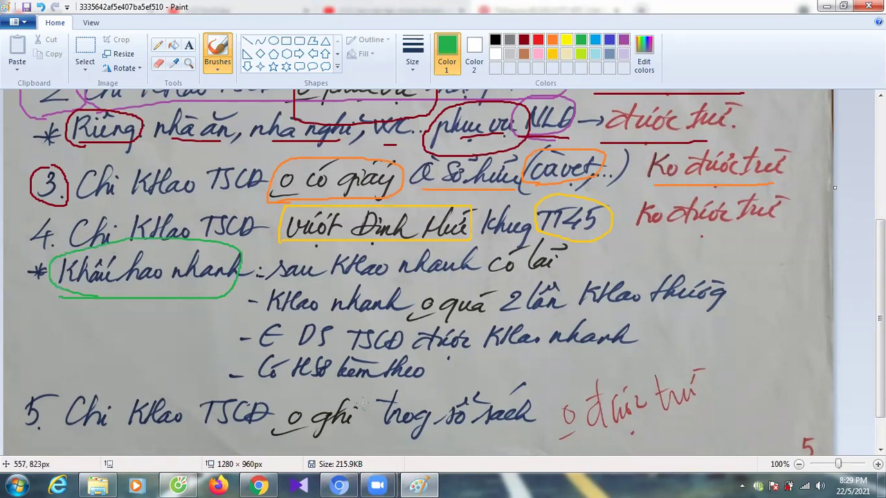
pyautogui.press('super')
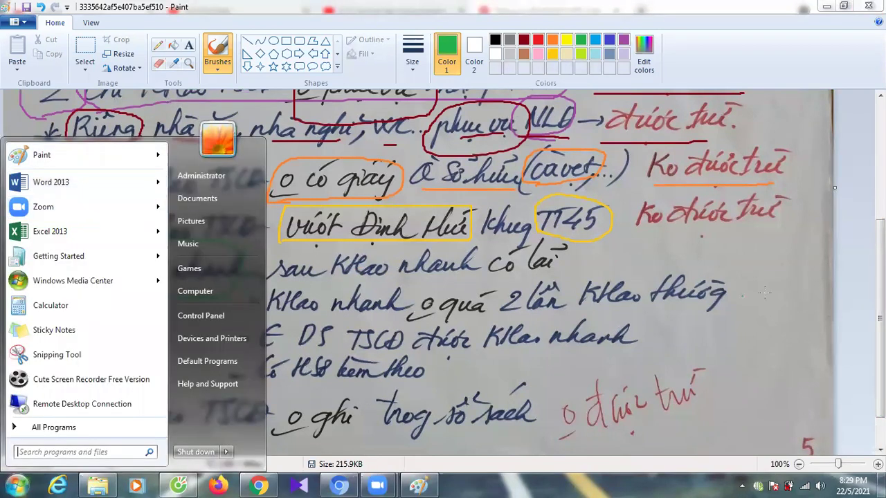
pyautogui.press('super')
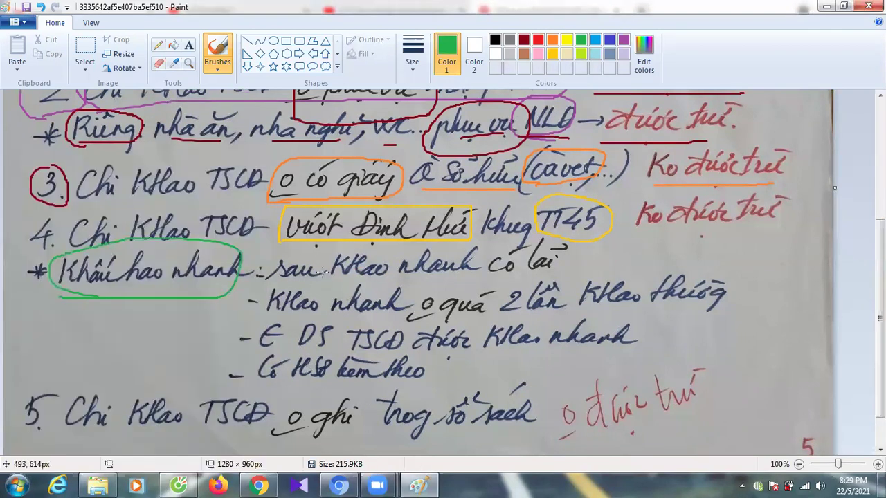
# Add a short green dash after "Khấu hao nhanh", draw an arrow down from its circle and handwrite ">> Bthg" beneath it.
pyautogui.moveTo(246, 275); pyautogui.dragTo(262, 276)
pyautogui.moveTo(141, 297)
pyautogui.mouseDown()
pyautogui.moveTo(142, 324)
pyautogui.moveTo(137, 316)
pyautogui.moveTo(149, 316)
pyautogui.mouseUp()
pyautogui.moveTo(82, 333)
pyautogui.mouseDown()
pyautogui.moveTo(97, 349)
pyautogui.moveTo(74, 360)
pyautogui.moveTo(107, 350)
pyautogui.moveTo(74, 369)
pyautogui.mouseUp()
pyautogui.moveTo(123, 334)
pyautogui.mouseDown()
pyautogui.moveTo(126, 372)
pyautogui.moveTo(147, 349)
pyautogui.moveTo(128, 372)
pyautogui.mouseUp()
pyautogui.moveTo(166, 325)
pyautogui.mouseDown()
pyautogui.moveTo(159, 376)
pyautogui.moveTo(192, 331)
pyautogui.moveTo(182, 361)
pyautogui.mouseUp()
pyautogui.moveTo(164, 368)
pyautogui.mouseDown()
pyautogui.moveTo(192, 389)
pyautogui.moveTo(196, 419)
pyautogui.mouseUp()
pyautogui.moveTo(196, 382)
pyautogui.mouseDown()
pyautogui.moveTo(205, 358)
pyautogui.moveTo(204, 368)
pyautogui.mouseUp()
pyautogui.moveTo(204, 320); pyautogui.dragTo(219, 332)
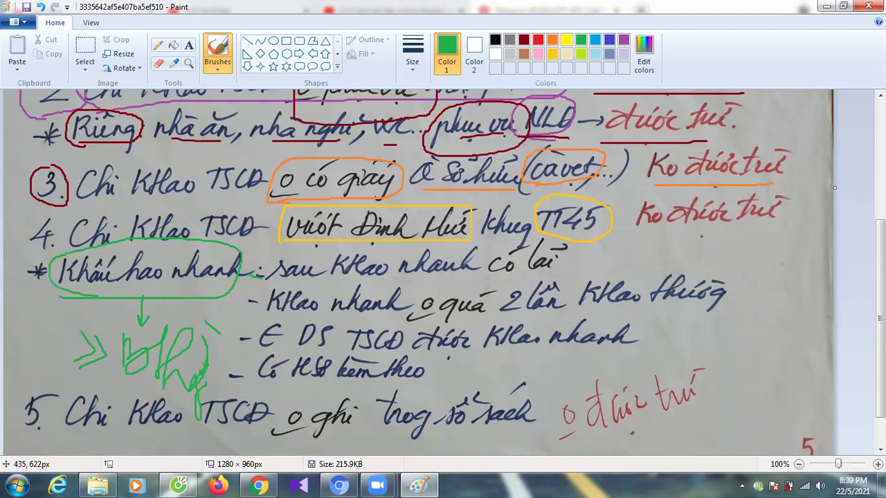
# In green, circle "có lãi", "o quá" and "Có HSơ kèm theo", underline "KHao nhanh" on both lines, and draw a vertical stroke after "KHao thường".
pyautogui.moveTo(369, 289); pyautogui.dragTo(464, 281)
pyautogui.moveTo(557, 273)
pyautogui.mouseDown()
pyautogui.moveTo(588, 256)
pyautogui.moveTo(509, 239)
pyautogui.moveTo(481, 273)
pyautogui.moveTo(499, 279)
pyautogui.mouseUp()
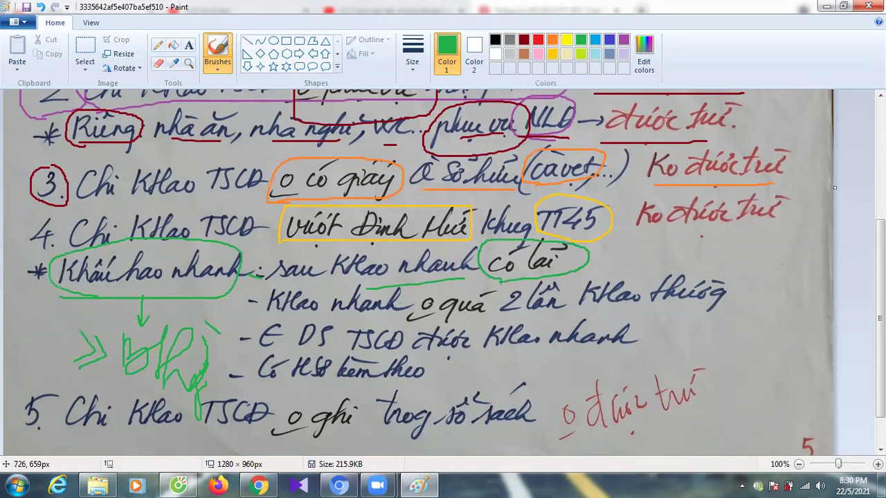
pyautogui.moveTo(330, 315); pyautogui.dragTo(408, 317)
pyautogui.moveTo(487, 299)
pyautogui.mouseDown()
pyautogui.moveTo(496, 295)
pyautogui.moveTo(415, 308)
pyautogui.moveTo(468, 320)
pyautogui.moveTo(499, 299)
pyautogui.mouseUp()
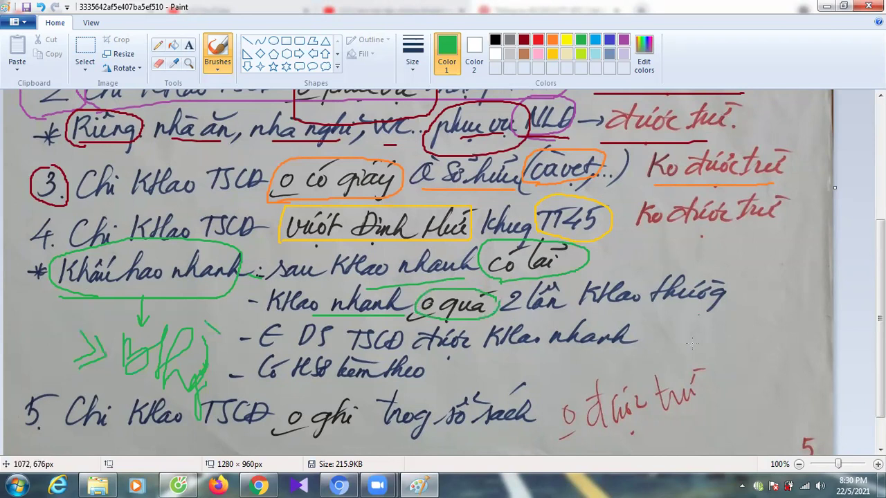
pyautogui.moveTo(745, 263); pyautogui.dragTo(746, 303)
pyautogui.moveTo(426, 361)
pyautogui.mouseDown()
pyautogui.moveTo(267, 349)
pyautogui.moveTo(251, 372)
pyautogui.moveTo(417, 394)
pyautogui.moveTo(441, 364)
pyautogui.moveTo(424, 360)
pyautogui.mouseUp()
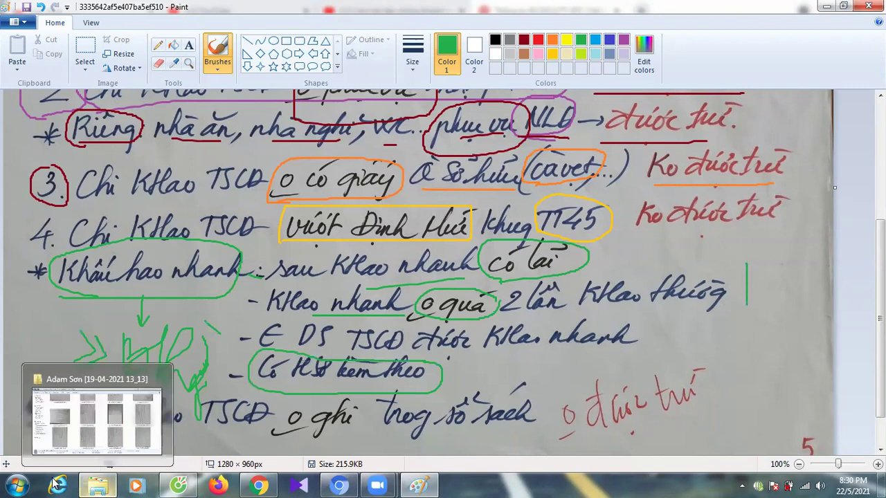
pyautogui.click(16, 484)
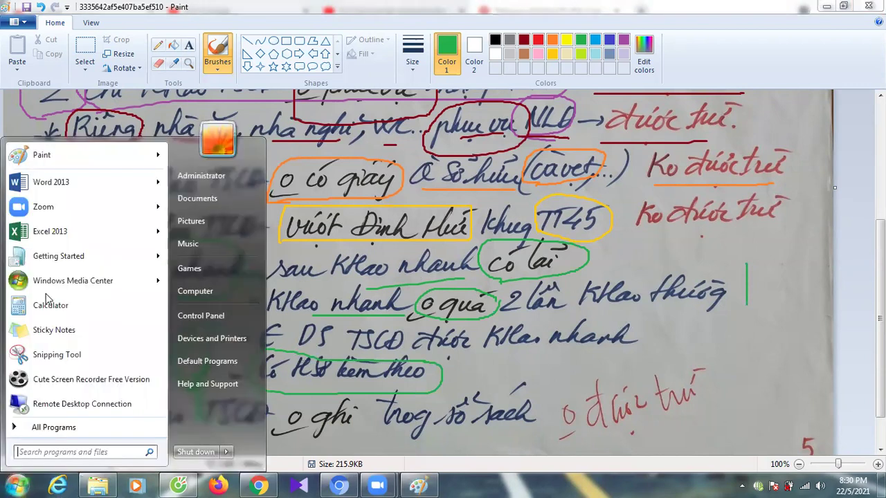
pyautogui.click(90, 184)
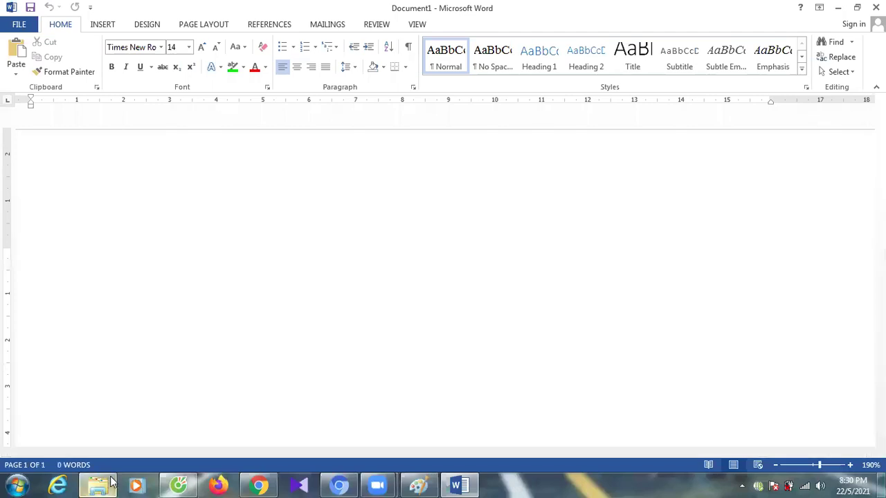
pyautogui.click(101, 484)
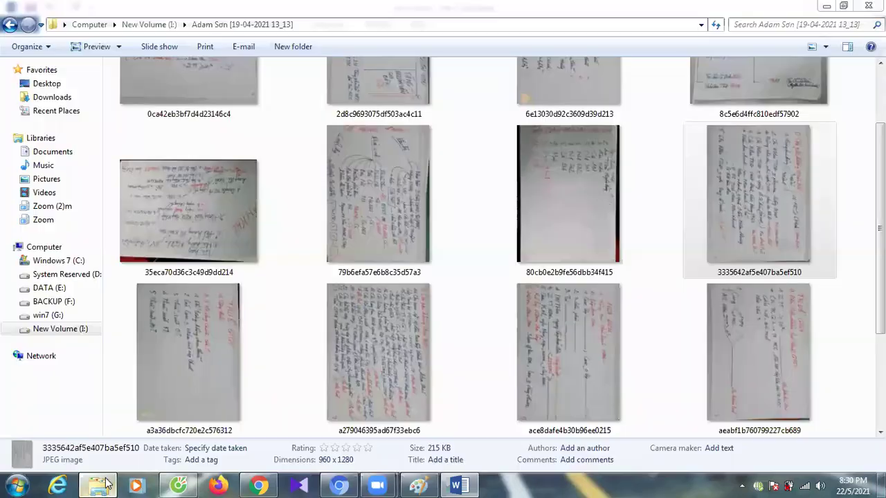
# Start Excel with a new blank workbook.
pyautogui.click(16, 484)
pyautogui.click(61, 233)
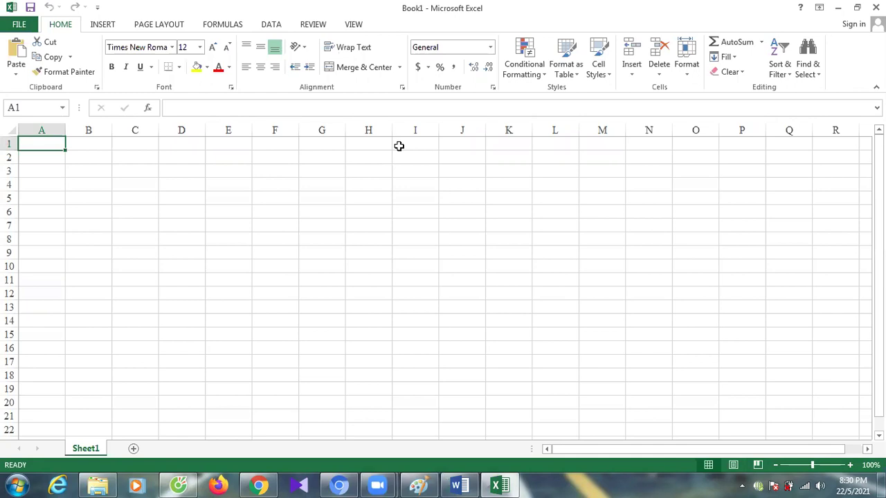
pyautogui.write('cty tu va')
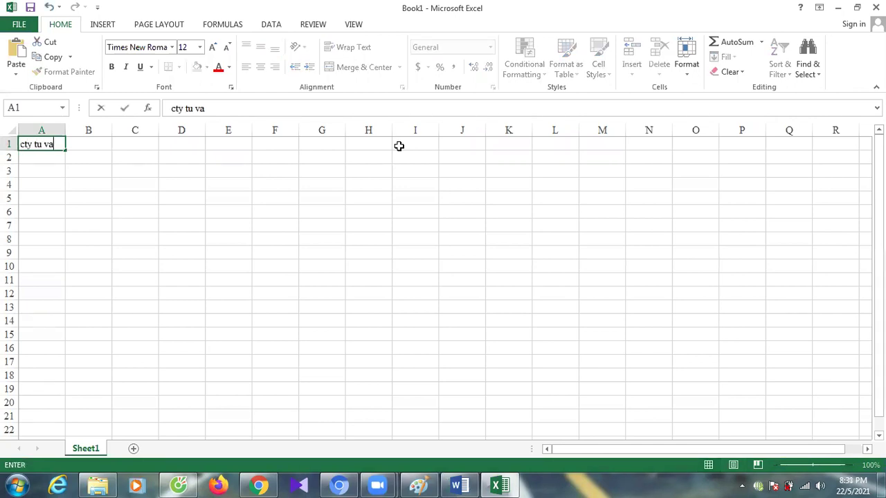
pyautogui.write('n thue tin viet')
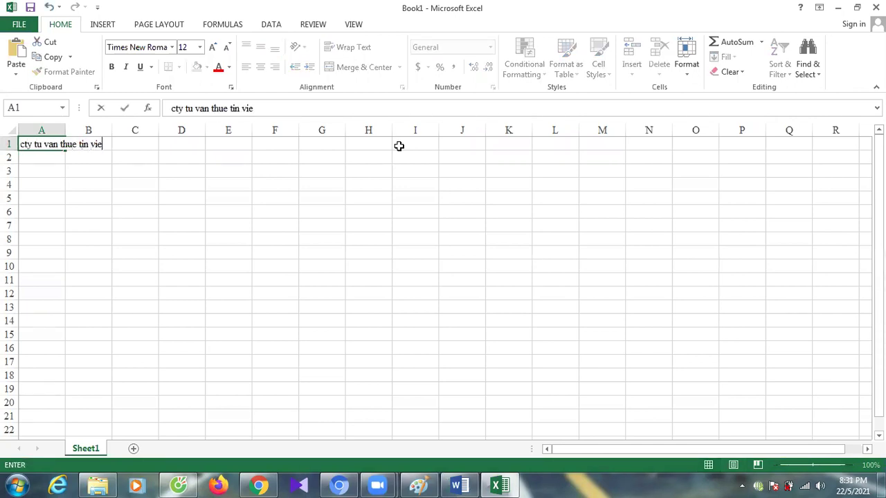
pyautogui.press('BackSpace')
pyautogui.press('BackSpace')
pyautogui.press('BackSpace')
pyautogui.press('BackSpace')
pyautogui.press('BackSpace')
pyautogui.press('BackSpace')
pyautogui.press('BackSpace')
pyautogui.press('BackSpace')
pyautogui.press('BackSpace')
pyautogui.press('BackSpace')
pyautogui.press('BackSpace')
pyautogui.press('BackSpace')
pyautogui.press('BackSpace')
pyautogui.press('BackSpace')
pyautogui.press('BackSpace')
pyautogui.press('BackSpace')
pyautogui.press('BackSpace')
pyautogui.press('BackSpace')
pyautogui.press('BackSpace')
pyautogui.press('BackSpace')
pyautogui.write('co')
pyautogui.press('BackSpace')
pyautogui.press('BackSpace')
# Enter "CÔNG TY TƯ VẤN THUẾ TÍN VIỆT, MUA XE MAZDA 3 660 TR (gồm thuế gtgt 10%)" in cell A1.
pyautogui.write('CÔNG TY')
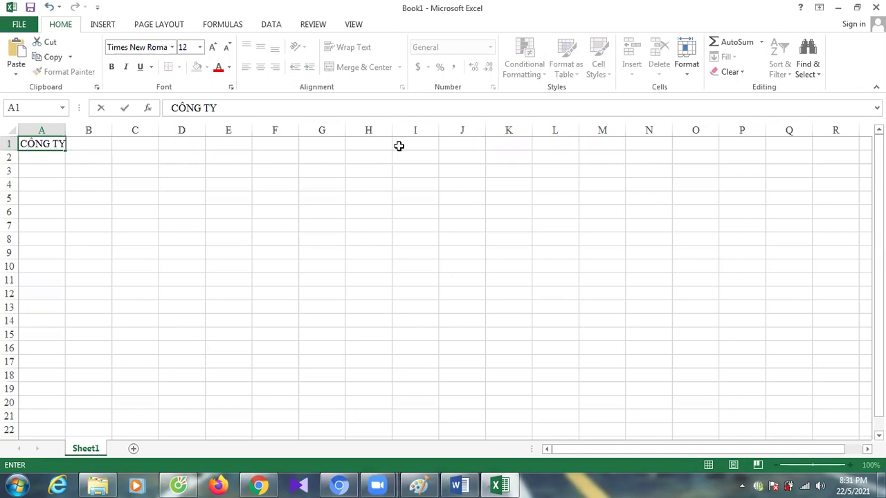
pyautogui.write(' TƯ VẤN THUẾ TNS')
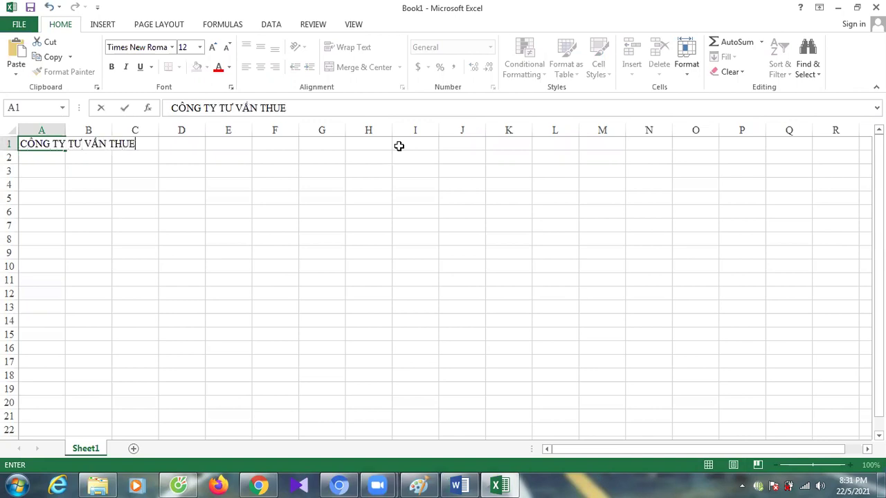
pyautogui.press('BackSpace')
pyautogui.press('BackSpace')
pyautogui.write('ISNV I')
pyautogui.press('BackSpace')
pyautogui.press('BackSpace')
pyautogui.press('BackSpace')
pyautogui.press('BackSpace')
pyautogui.press('BackSpace')
pyautogui.press('BackSpace')
pyautogui.write('IN VIỆT,')
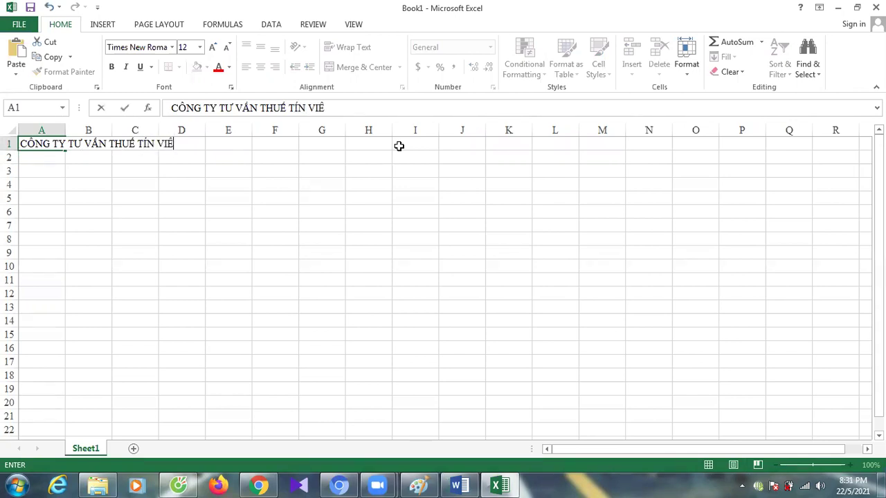
pyautogui.write(' MUA X')
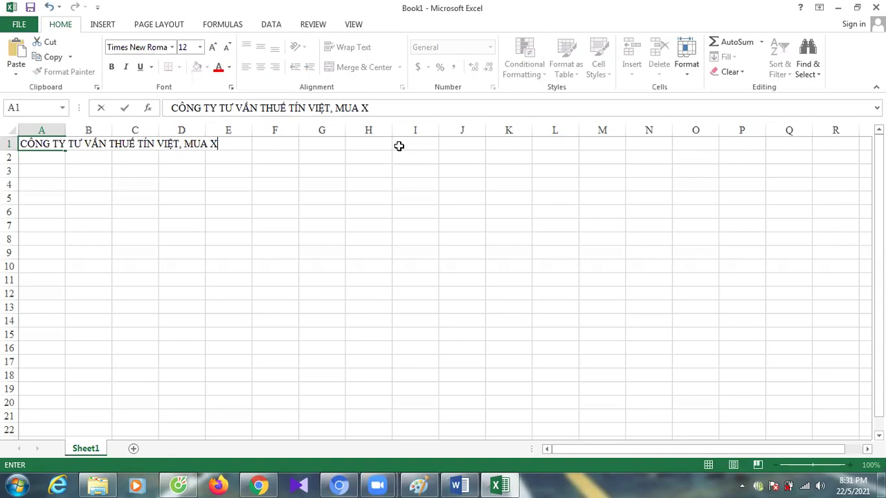
pyautogui.write('E MAZDA 3 ')
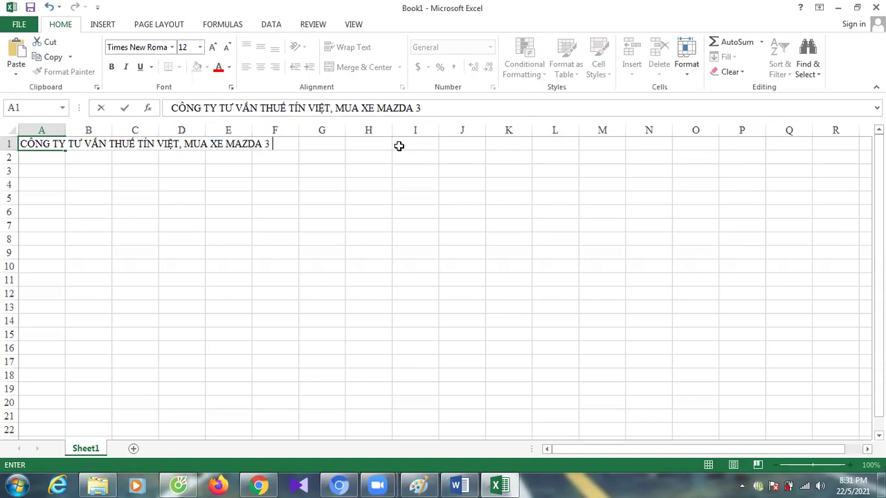
pyautogui.write('660 TR (')
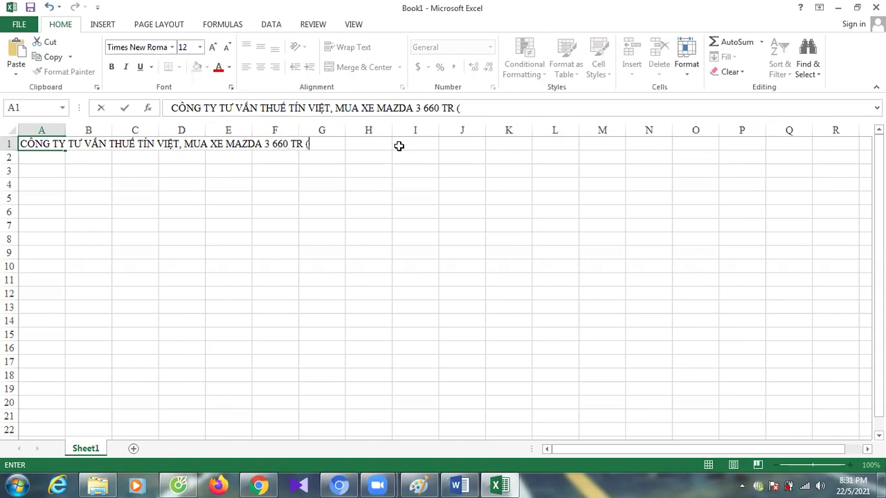
pyautogui.write('gồm thuế gtgt')
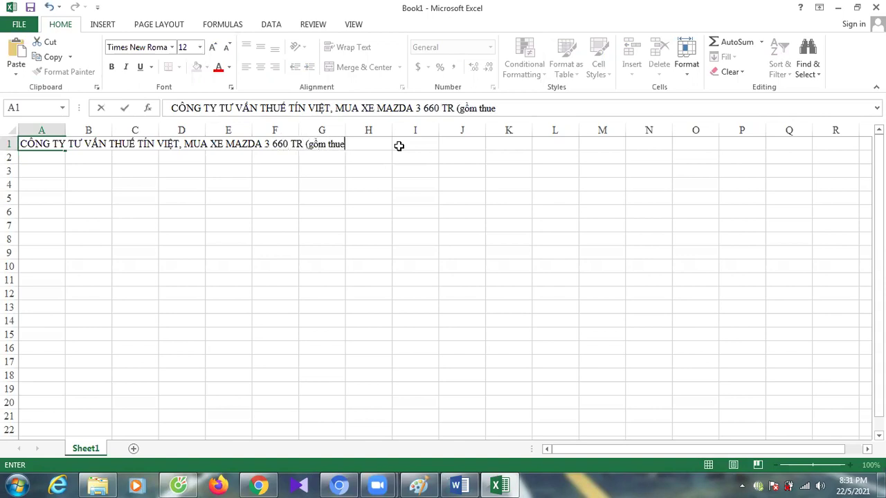
pyautogui.write(' 10%)')
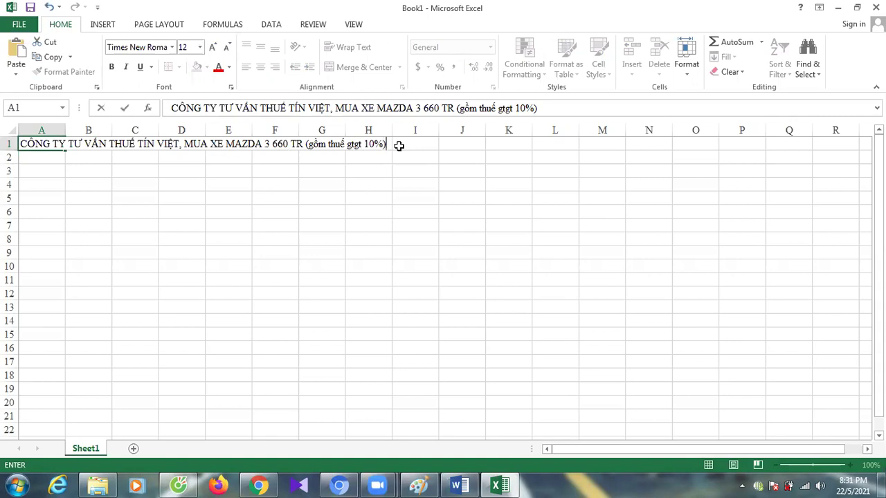
pyautogui.press('Return')
# Enter "TRÍCH KHẤU HAO TRONG VÒNG 6 NĂM" in cell A2.
pyautogui.write('tric')
pyautogui.press('BackSpace')
pyautogui.press('BackSpace')
pyautogui.press('BackSpace')
pyautogui.press('BackSpace')
pyautogui.write('T')
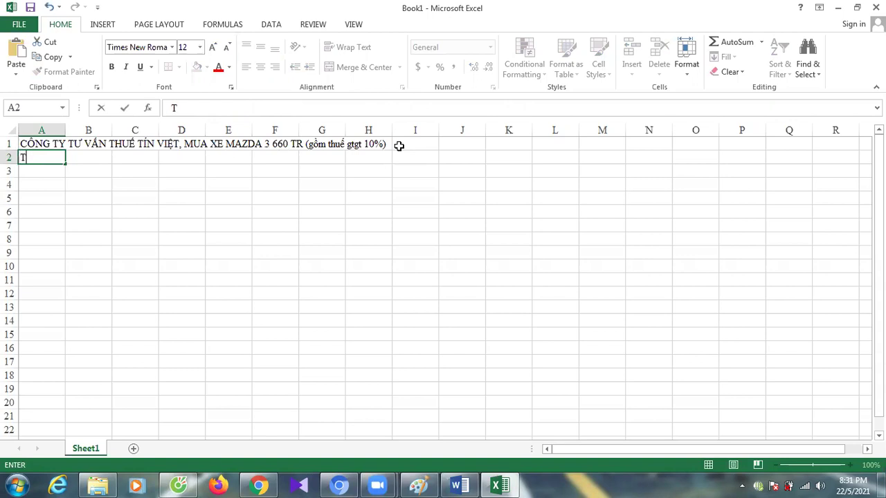
pyautogui.write('RÍCH KHẤU HAO ')
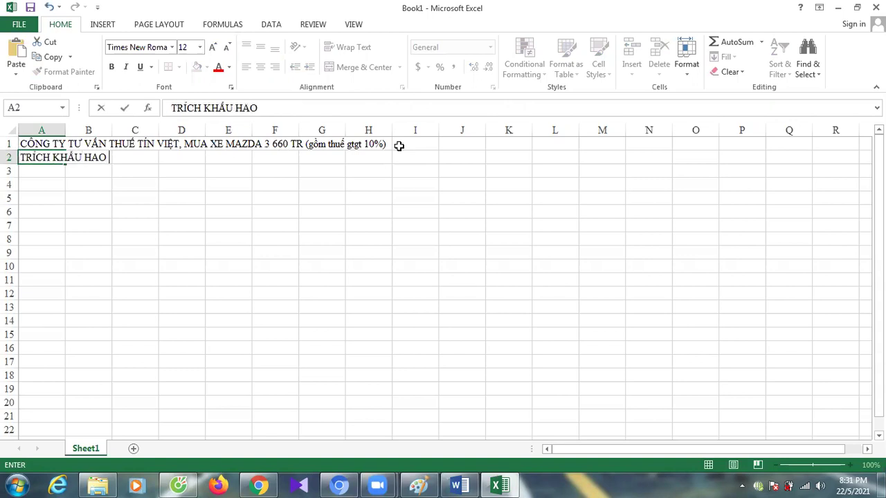
pyautogui.write('TRONG CO')
pyautogui.press('BackSpace')
pyautogui.press('BackSpace')
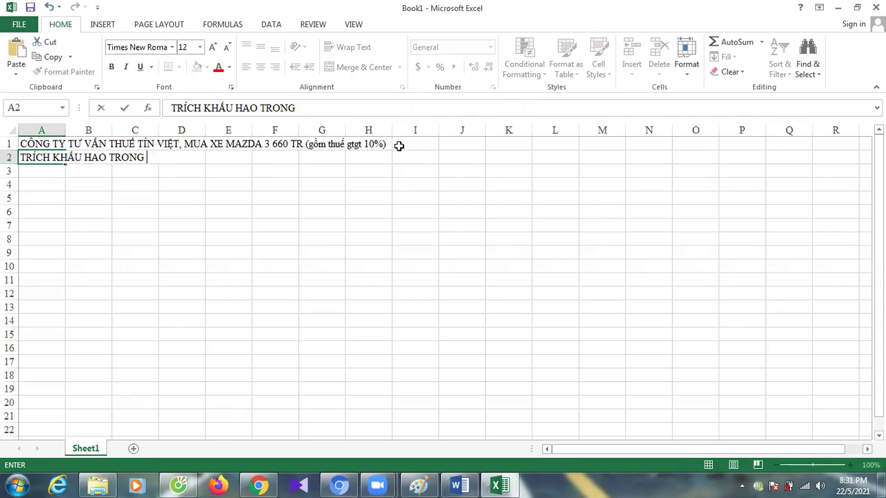
pyautogui.write('VOO')
pyautogui.press('BackSpace')
pyautogui.write('NG')
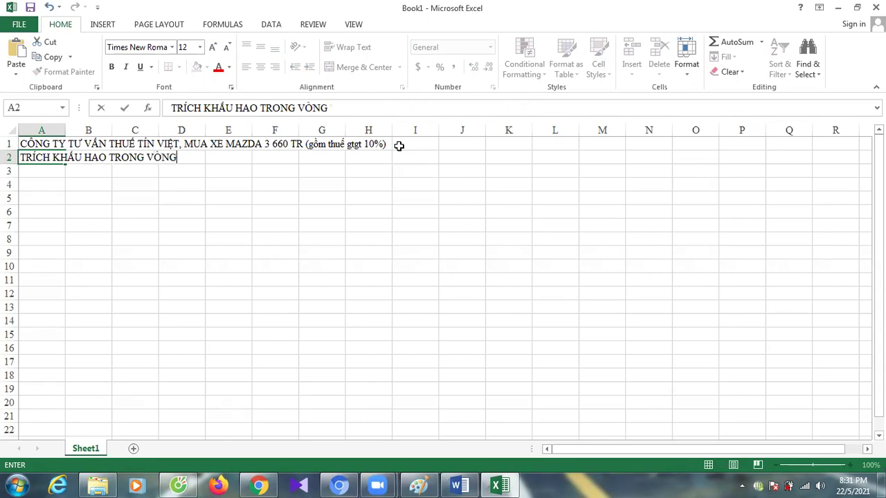
pyautogui.write('6 NĂM')
pyautogui.press('Return')
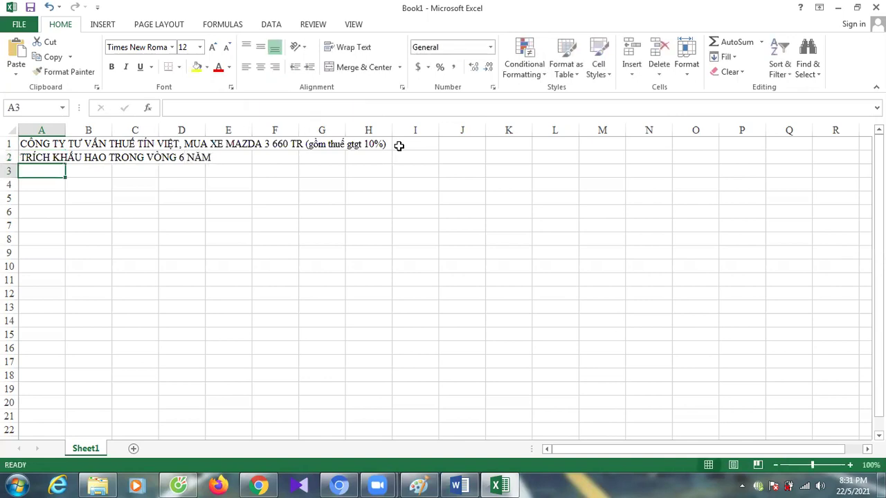
# List the year labels "NĂM 1" through "NĂM 6" in cells A3 to A8.
pyautogui.write('NĂM 1')
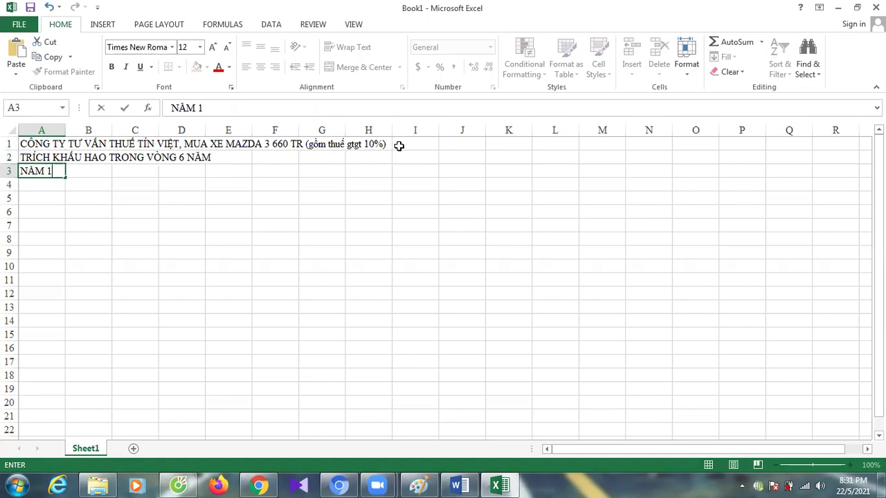
pyautogui.press('Return')
pyautogui.write('NĂM 2')
pyautogui.press('Return')
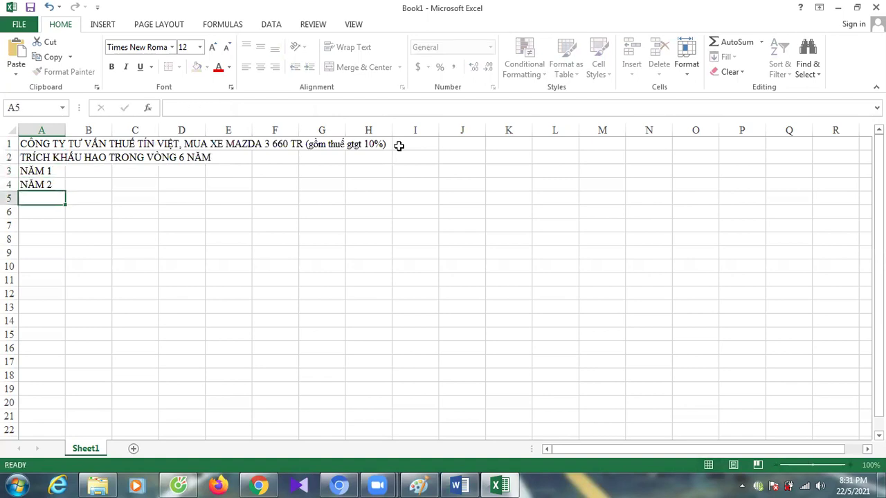
pyautogui.write('NĂM 3')
pyautogui.press('Return')
pyautogui.write('NA')
pyautogui.press('BackSpace')
pyautogui.write('ĂM 4')
pyautogui.press('Return')
pyautogui.write('NĂ,')
pyautogui.press('BackSpace')
pyautogui.write('M 5')
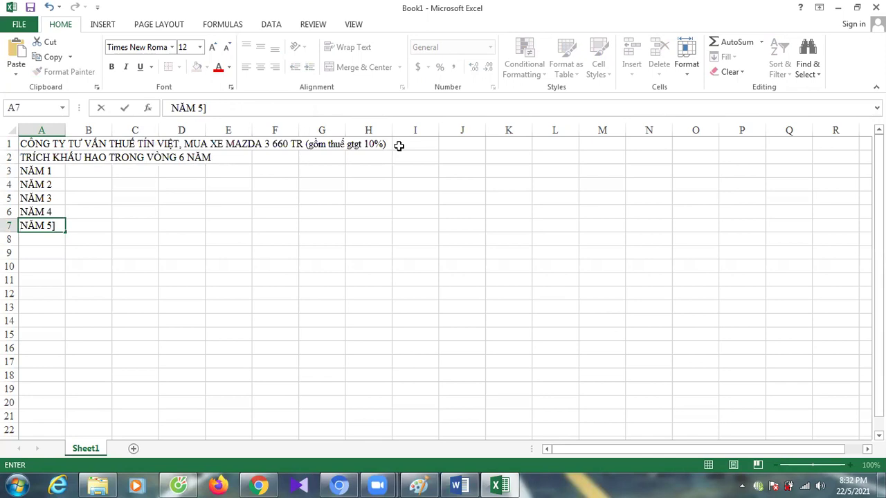
pyautogui.press('Return')
pyautogui.write('NĂM 6')
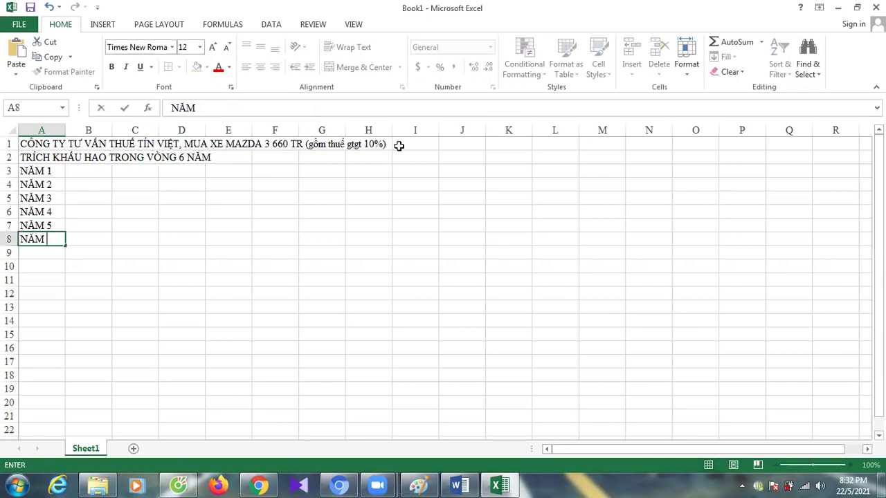
pyautogui.press('Tab')
# Enter 110TR in cell B3 as the depreciation amount for NĂM 1.
pyautogui.press('Up')
pyautogui.press('Up')
pyautogui.press('Up')
pyautogui.press('Up')
pyautogui.press('Up')
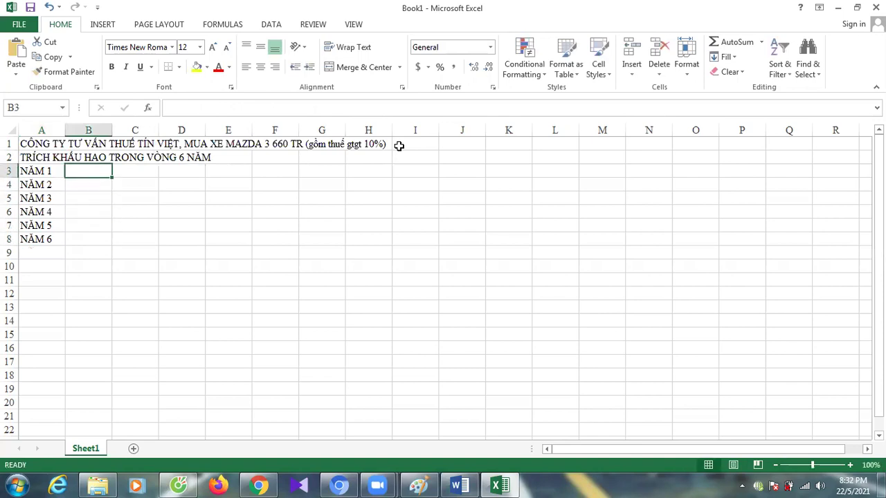
pyautogui.write('+')
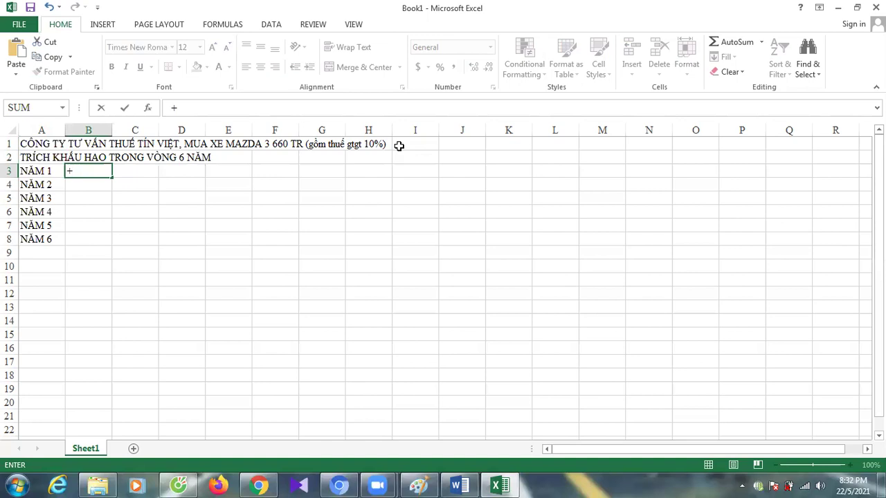
pyautogui.press('BackSpace')
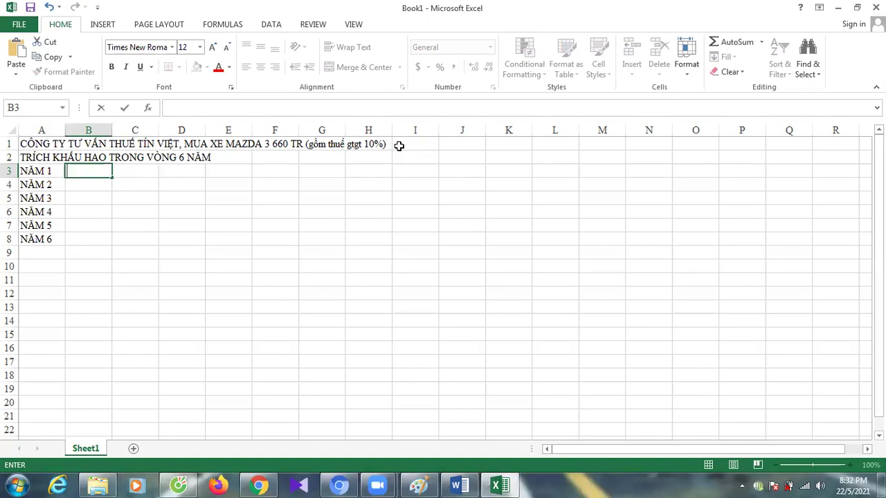
pyautogui.write('110')
pyautogui.write('TR')
pyautogui.press('Return')
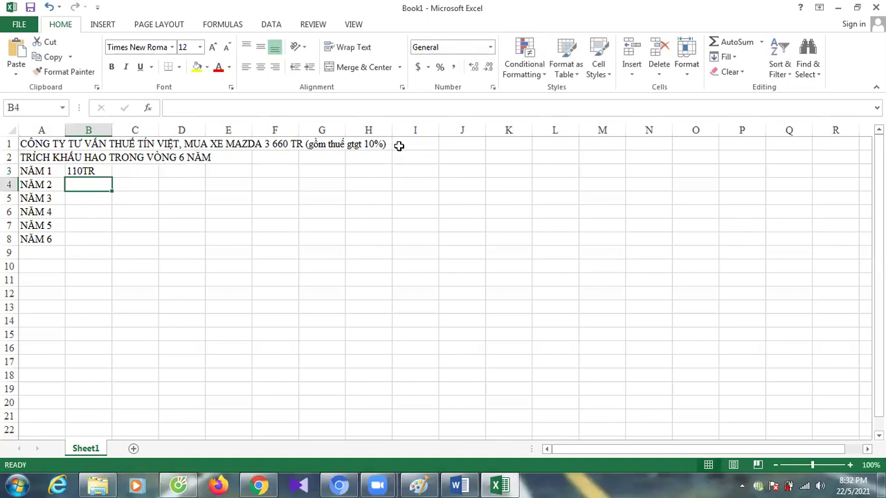
# Fill the 110TR amount down from B3 through B8 for NĂM 2 to NĂM 6.
pyautogui.hotkey('ctrl', 'd')
pyautogui.hotkey('shift', 'Down')
pyautogui.hotkey('shift', 'Down')
pyautogui.hotkey('shift', 'Down')
pyautogui.hotkey('shift', 'Down')
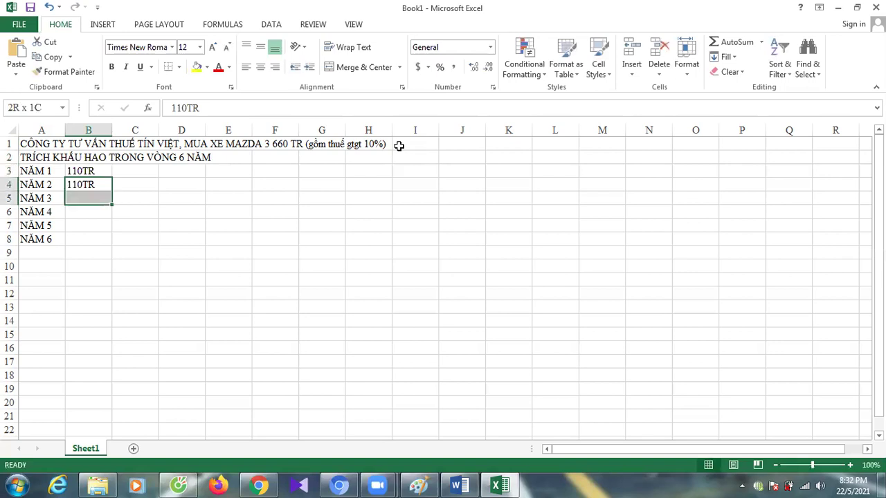
pyautogui.hotkey('ctrl', 'd')
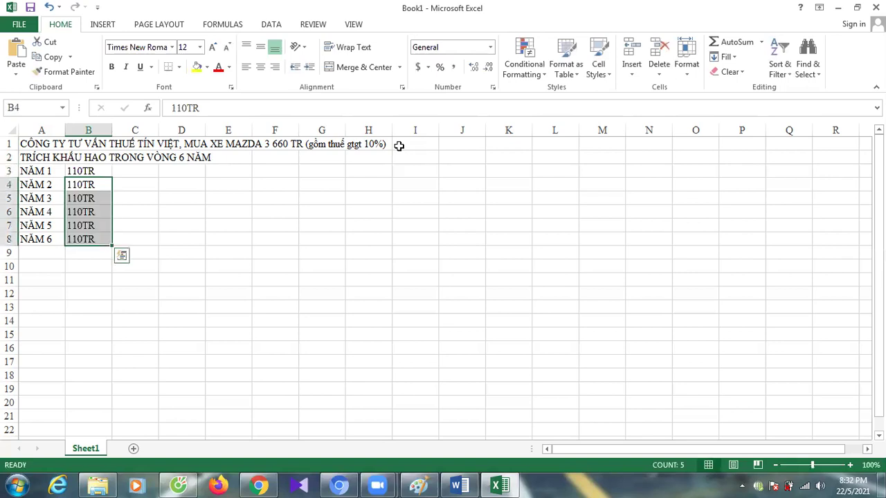
# Set all six yearly depreciation amounts in B3:B8 to 100.
pyautogui.press('Up')
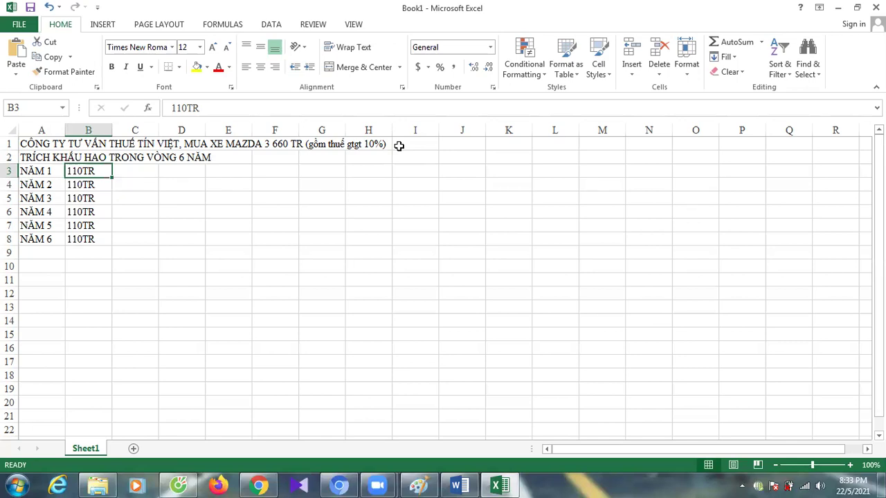
pyautogui.hotkey('ctrl', 'shift', 'Down')
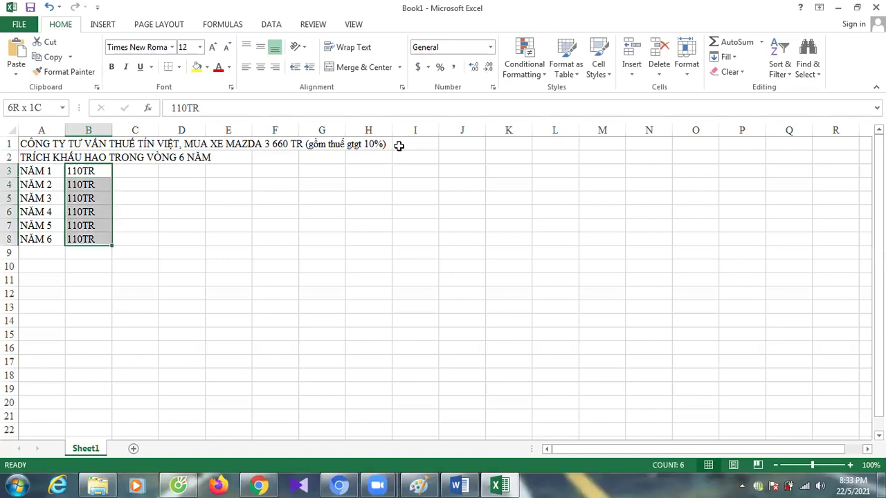
pyautogui.write('100')
pyautogui.hotkey('ctrl', 'Return')
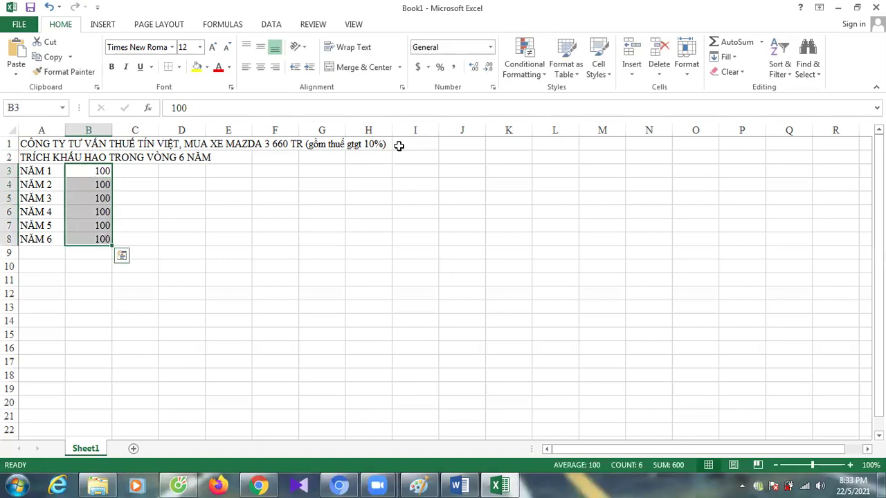
pyautogui.press('Right')
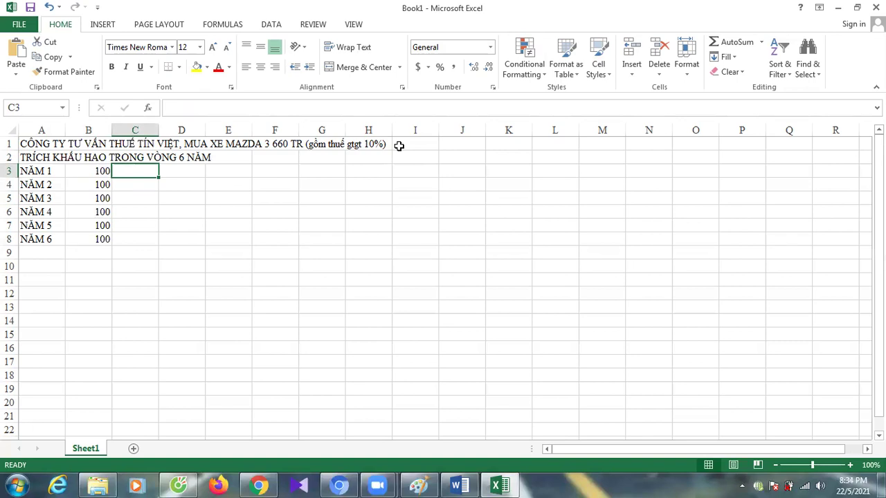
pyautogui.press('Left')
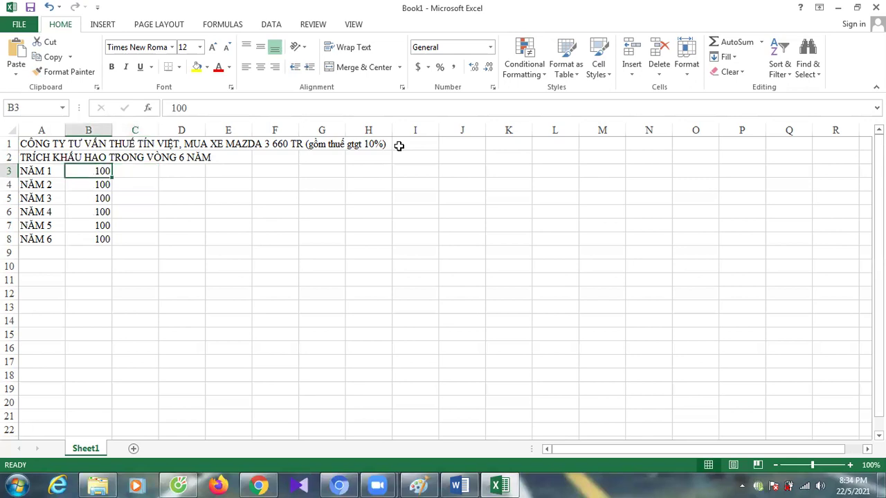
pyautogui.press('Down')
pyautogui.press('Down')
pyautogui.press('Down')
pyautogui.press('Down')
pyautogui.press('Down')
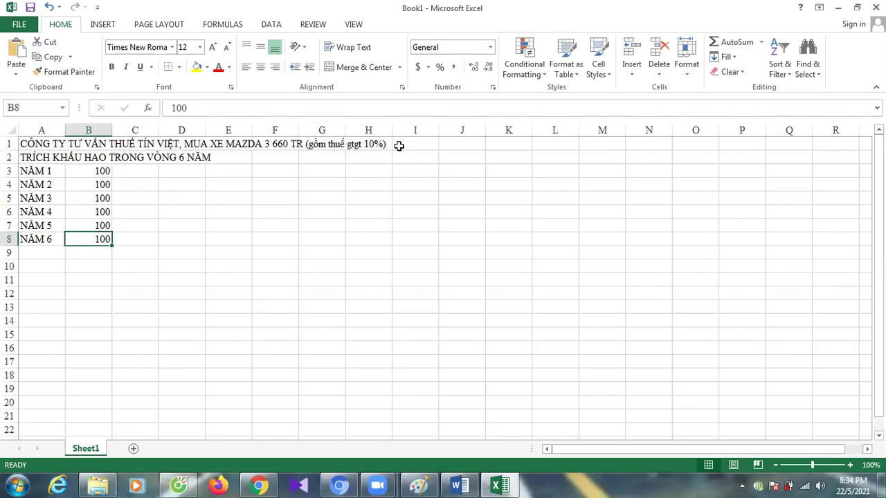
# Insert a blank row above the NĂM 1 row, directly below the depreciation heading in row 2.
pyautogui.press('Up')
pyautogui.press('Up')
pyautogui.press('Up')
pyautogui.press('Up')
pyautogui.press('Up')
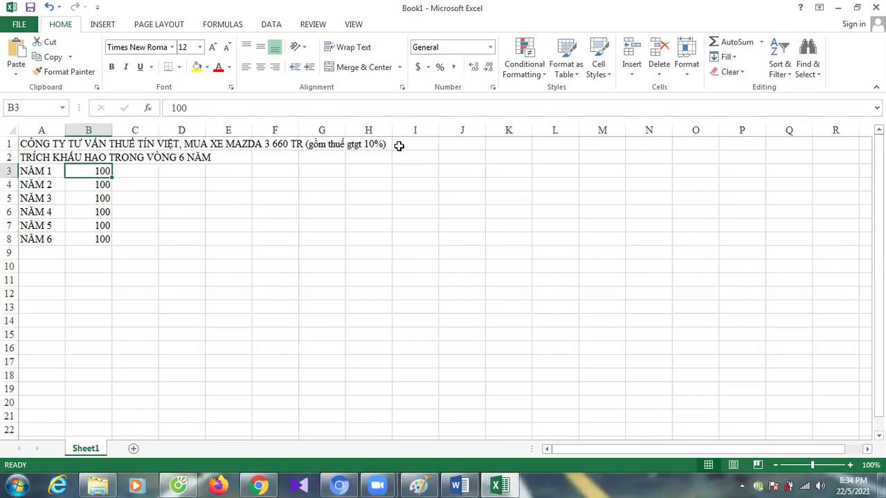
pyautogui.press('Right')
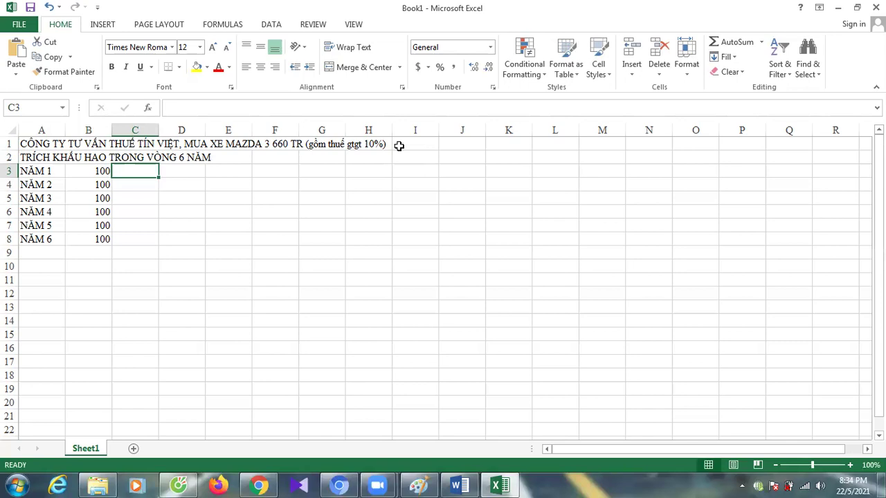
pyautogui.hotkey('shift', 'space')
pyautogui.hotkey('ctrl', 'shift', '=')
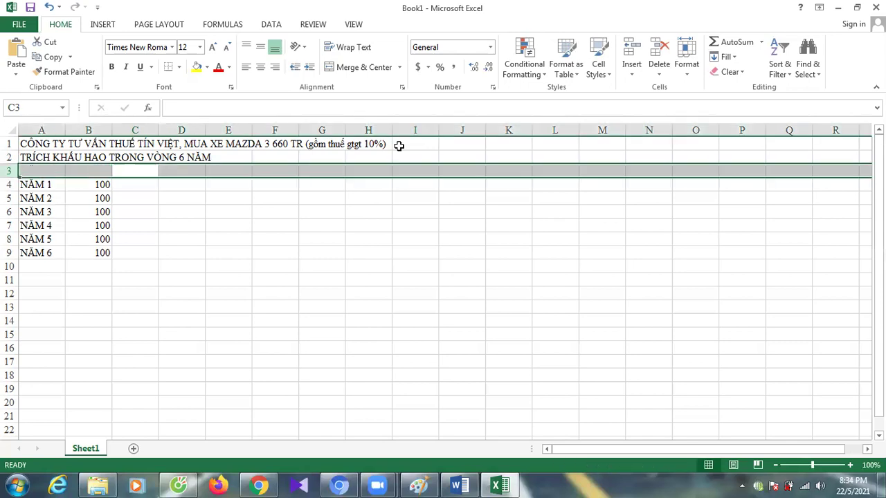
# Enter the in-use date line "ĐƯA VÀO SD 01/01/2021" in cell A3 above the year list.
pyautogui.press('Down')
pyautogui.press('Left')
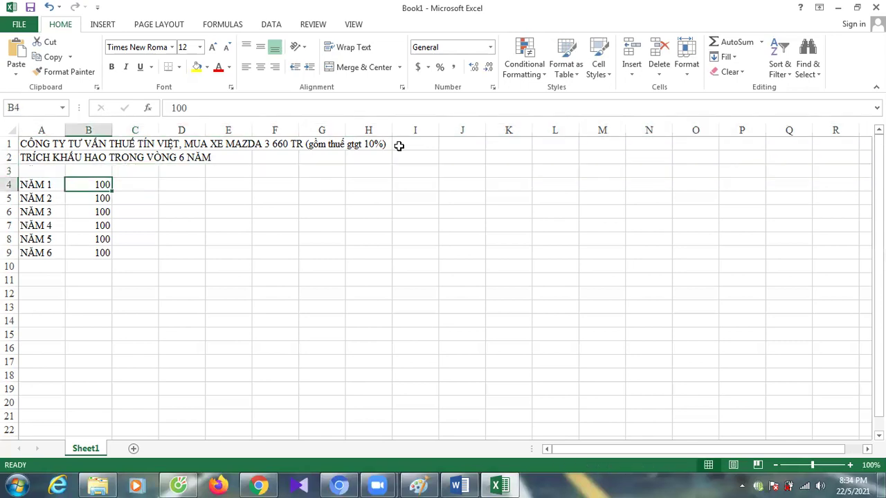
pyautogui.press('Up')
pyautogui.press('Left')
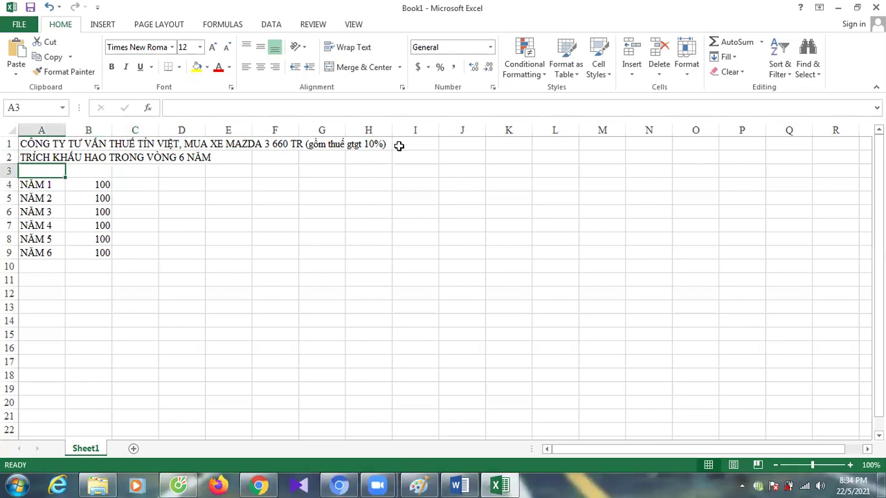
pyautogui.write('Đ')
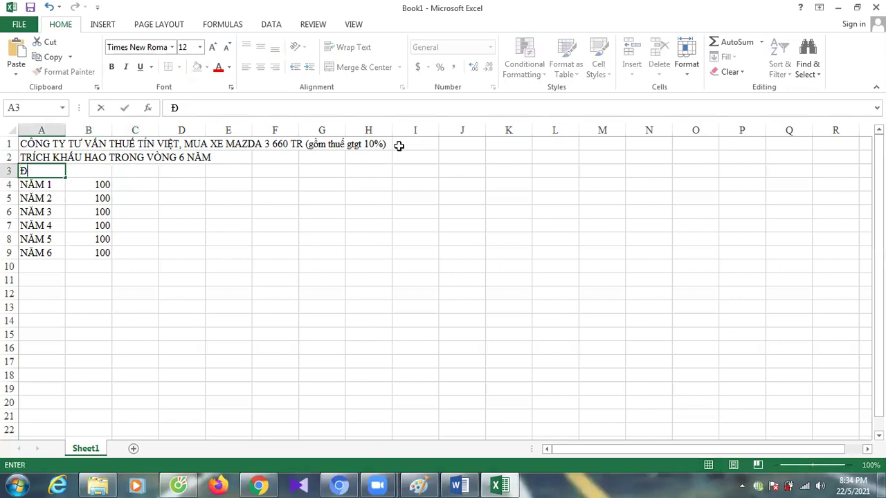
pyautogui.write('ƯA VÀO SD 01')
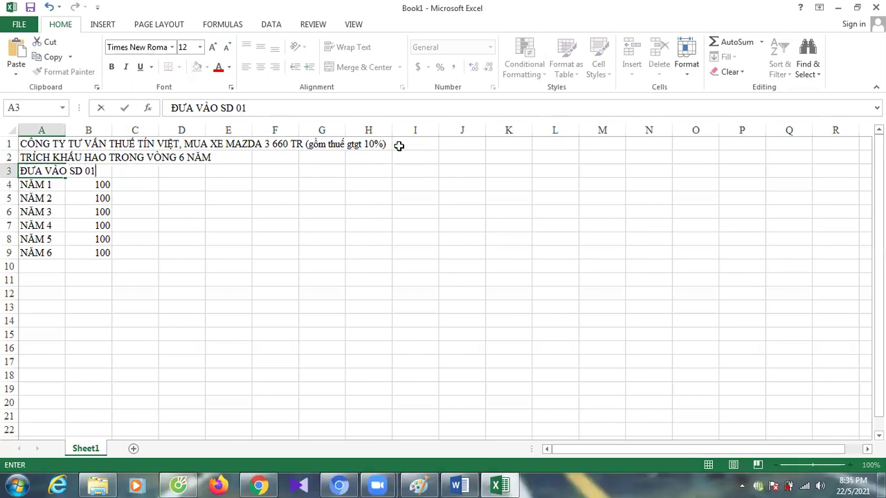
pyautogui.write('/01/2021')
pyautogui.press('Return')
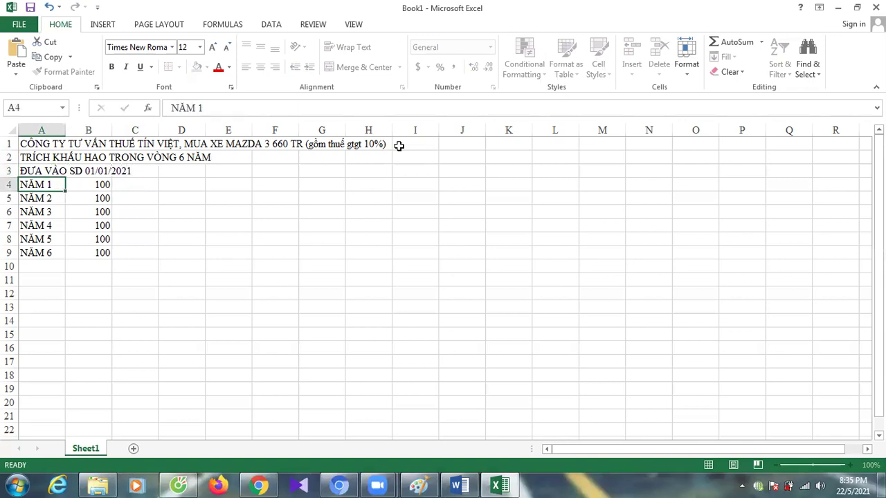
# Copy the depreciation block A3:B9, including its in-use date line, to a second block starting at E3.
pyautogui.press('Right')
pyautogui.press('Right')
pyautogui.press('Left')
pyautogui.press('Right')
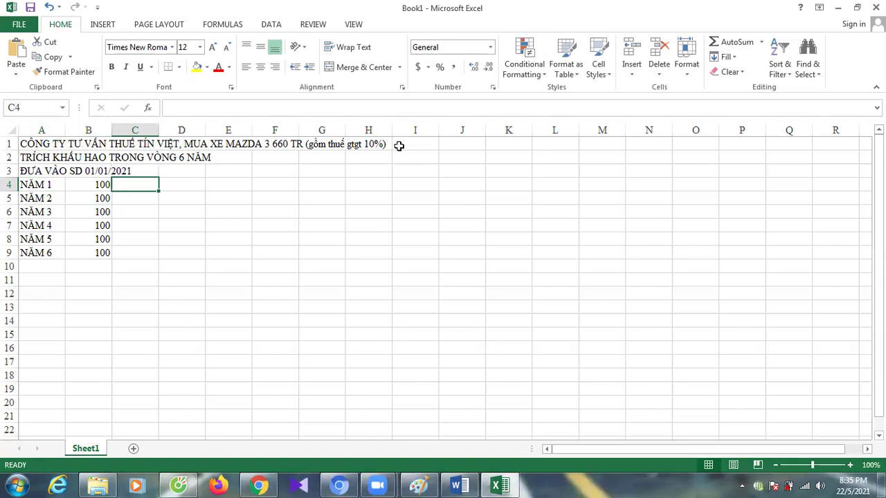
pyautogui.press('Up')
pyautogui.press('Left')
pyautogui.press('Left')
pyautogui.hotkey('shift', 'Right')
pyautogui.hotkey('shift', 'Down')
pyautogui.hotkey('shift', 'Down')
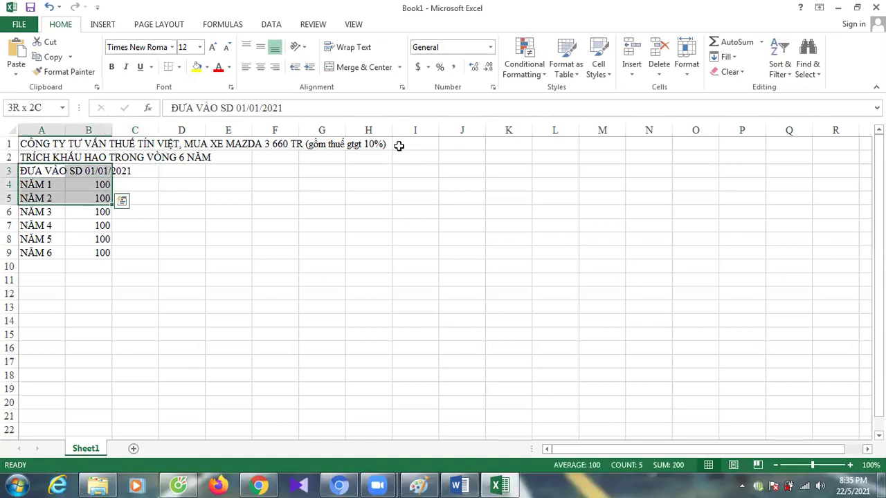
pyautogui.hotkey('shift', 'Down')
pyautogui.hotkey('shift', 'Down')
pyautogui.hotkey('shift', 'Down')
pyautogui.hotkey('shift', 'Down')
pyautogui.hotkey('ctrl', 'c')
pyautogui.press('Right')
pyautogui.press('Right')
pyautogui.press('Right')
pyautogui.press('Right')
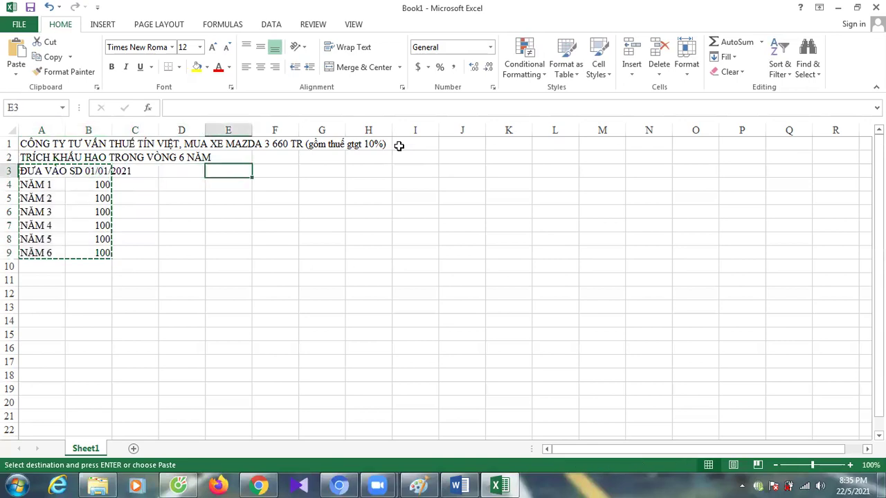
pyautogui.press('Return')
# Change the in-use date in cell E3 to 01/05/2021.
pyautogui.press('Down')
pyautogui.press('Up')
pyautogui.press('F2')
pyautogui.press('Left')
pyautogui.press('Left')
pyautogui.press('Left')
pyautogui.press('Left')
pyautogui.press('Left')
pyautogui.press('Left')
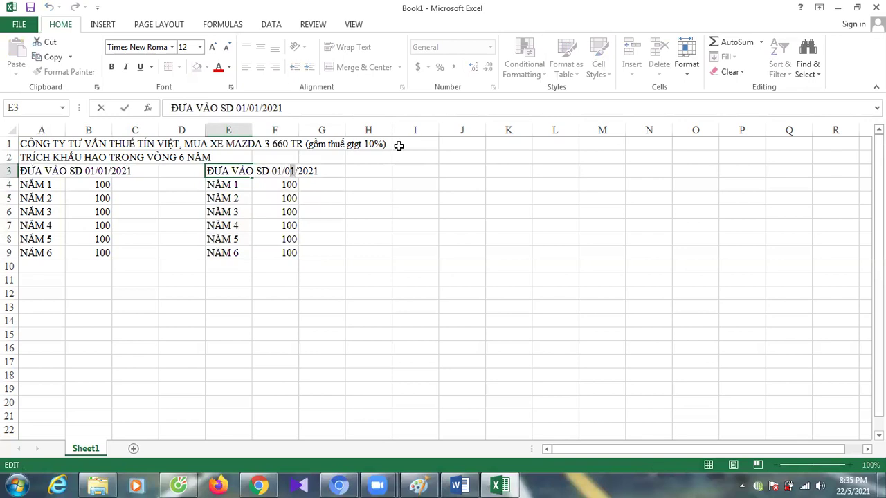
pyautogui.write('5')
pyautogui.press('Return')
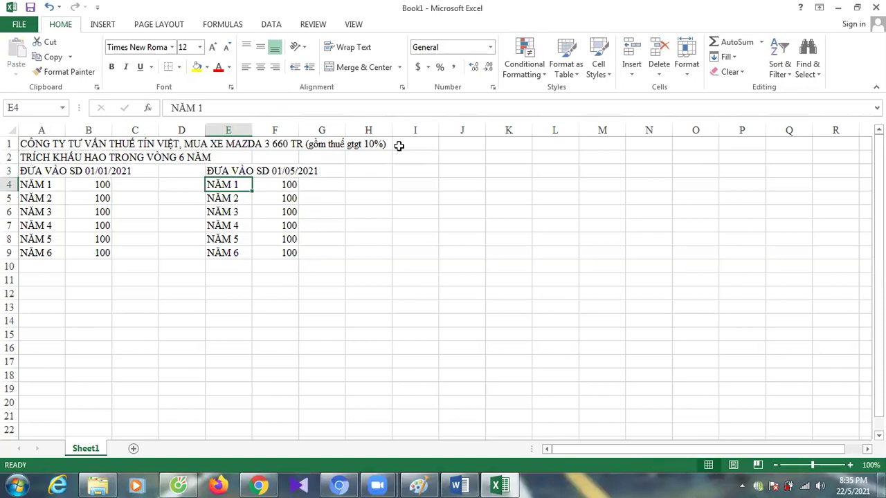
# Relabel the first two years of the second block as NĂM 2021 in E4 and NĂM 2022 in E5.
pyautogui.press('Right')
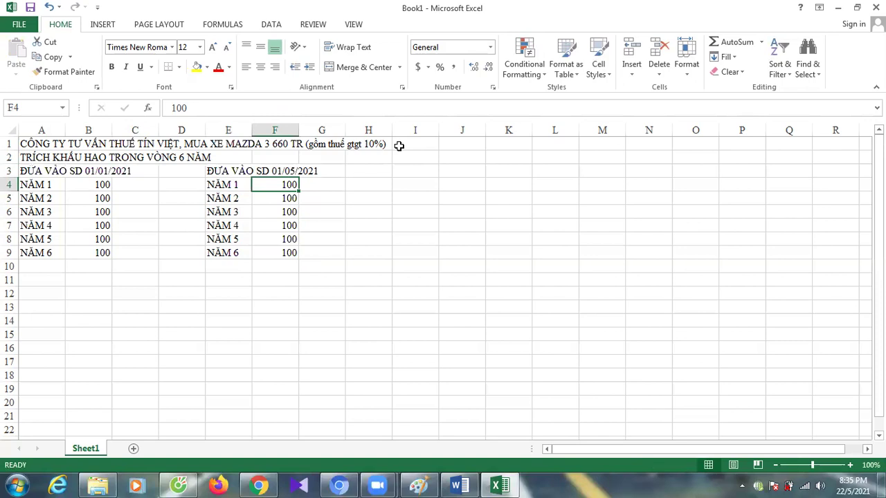
pyautogui.press('Left')
pyautogui.press('F2')
pyautogui.press('BackSpace')
pyautogui.write('2021')
pyautogui.press('Return')
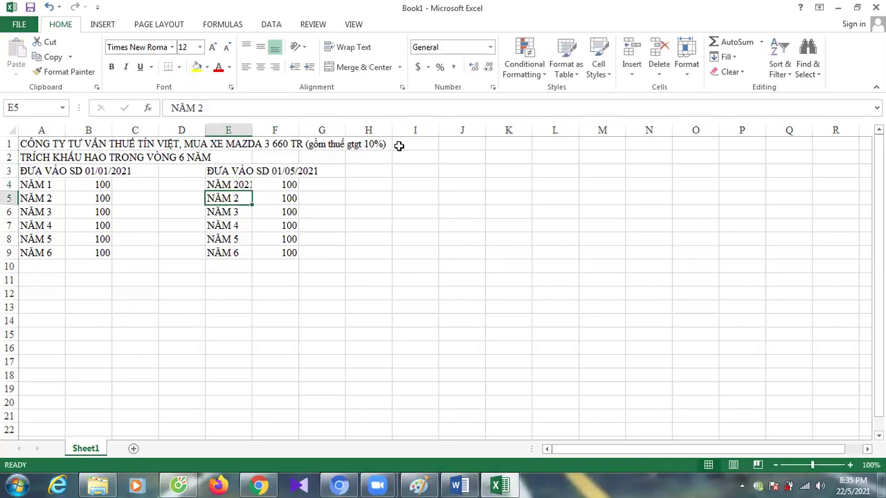
pyautogui.press('F2')
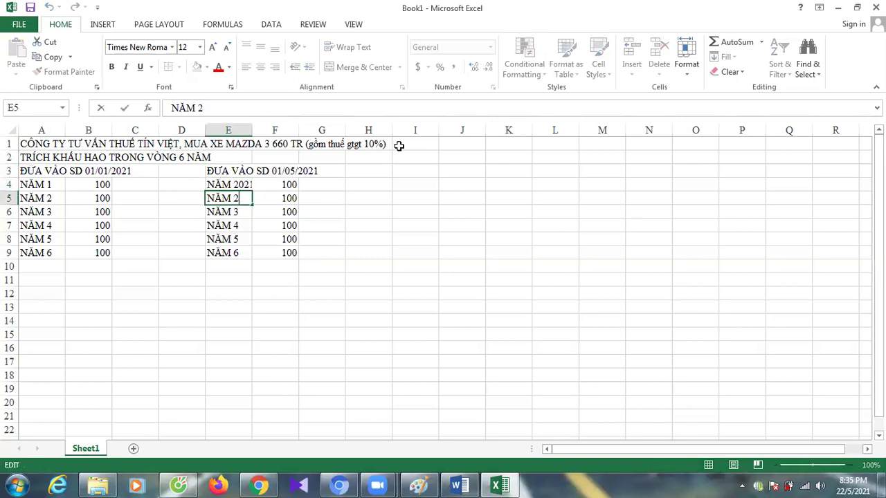
pyautogui.write('021')
pyautogui.press('BackSpace')
pyautogui.write('2')
pyautogui.press('Return')
# Extend the year labels from E4:E5 down to NĂM 2026 in E9 and widen column E to fit them.
pyautogui.press('Up')
pyautogui.press('Up')
pyautogui.hotkey('shift', 'Down')
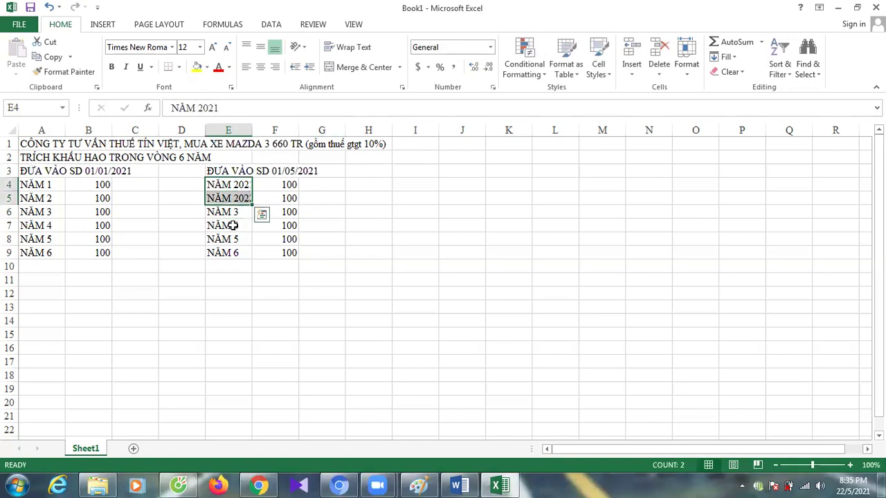
pyautogui.moveTo(250, 206); pyautogui.dragTo(255, 257)
pyautogui.moveTo(252, 129); pyautogui.dragTo(261, 131)
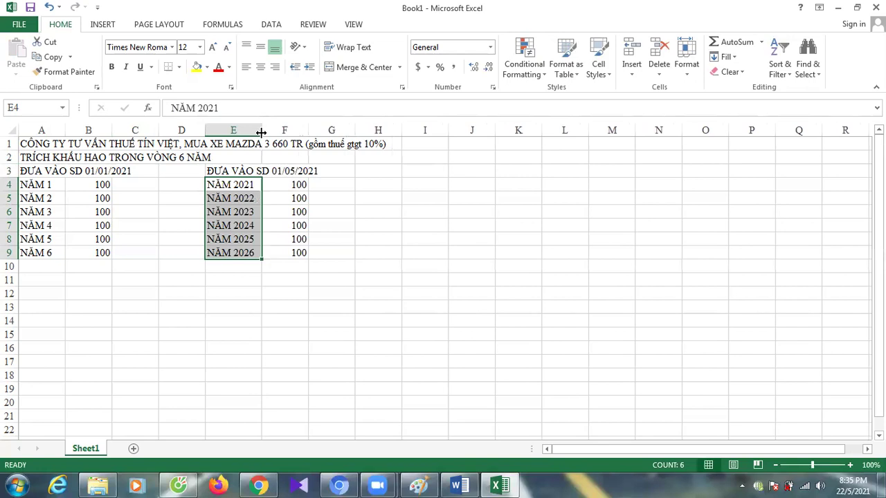
# Clear the yearly depreciation amounts in F4:F9 of the second block.
pyautogui.press('Right')
pyautogui.hotkey('ctrl', 'shift', 'Down')
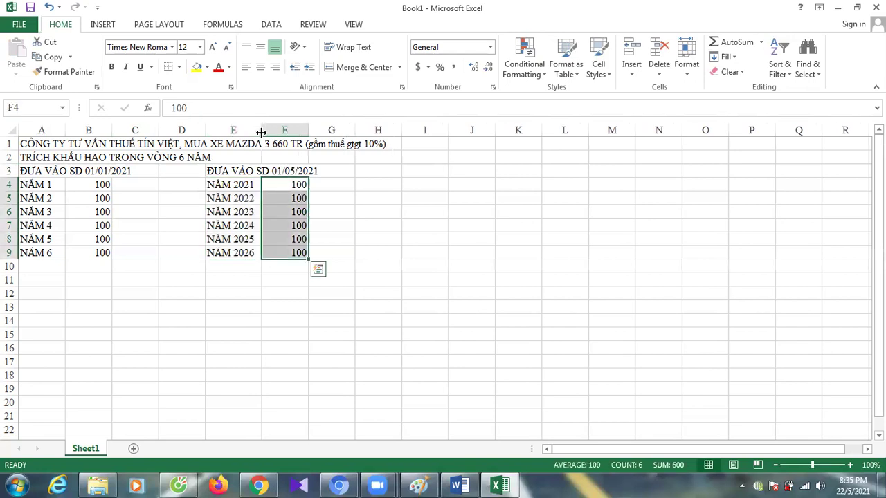
pyautogui.press('Delete')
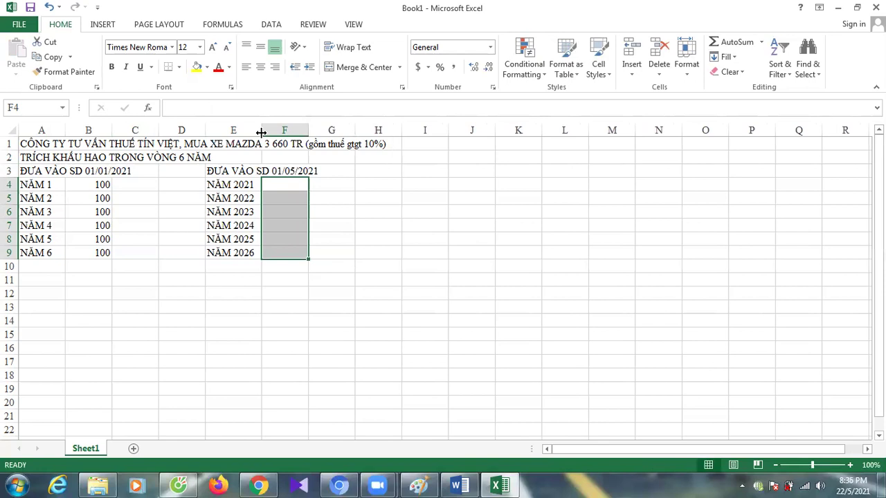
pyautogui.press('Down')
pyautogui.press('Down')
pyautogui.press('Down')
pyautogui.press('Down')
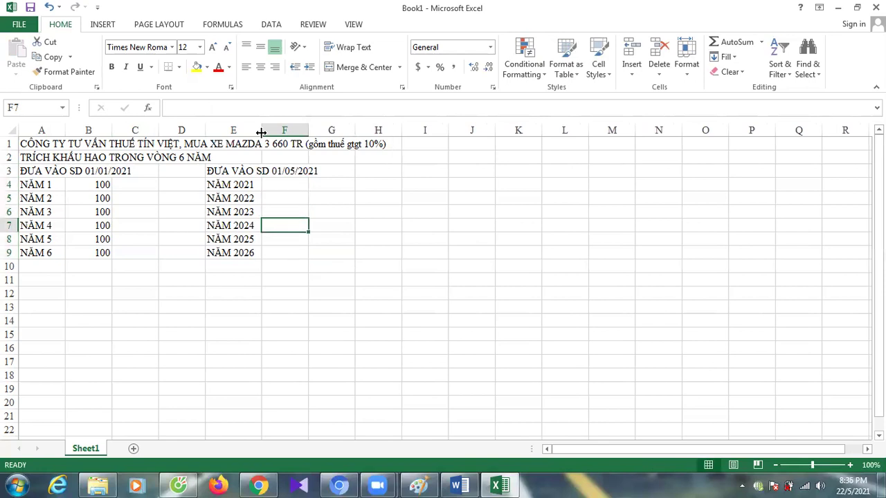
pyautogui.press('Down')
pyautogui.press('Down')
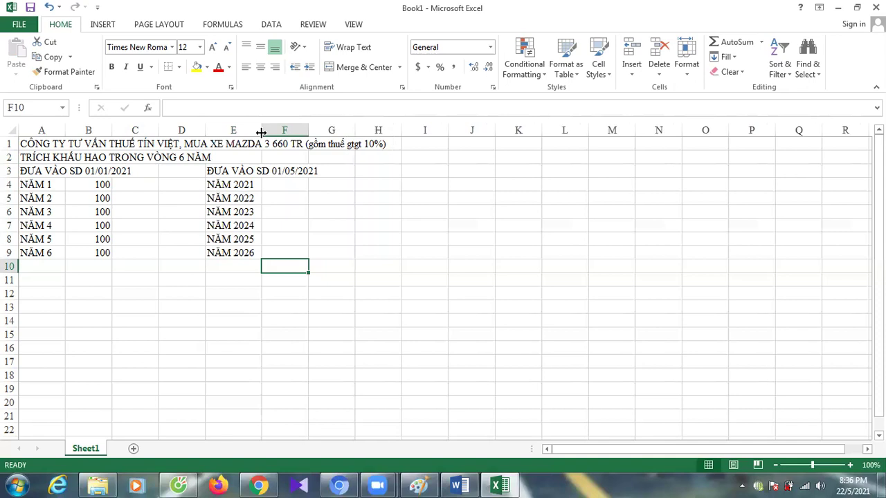
# Highlight the empty amount cells F4:F9 with a yellow fill.
pyautogui.press('Up')
pyautogui.press('Up')
pyautogui.press('Up')
pyautogui.press('Up')
pyautogui.press('Up')
pyautogui.press('Up')
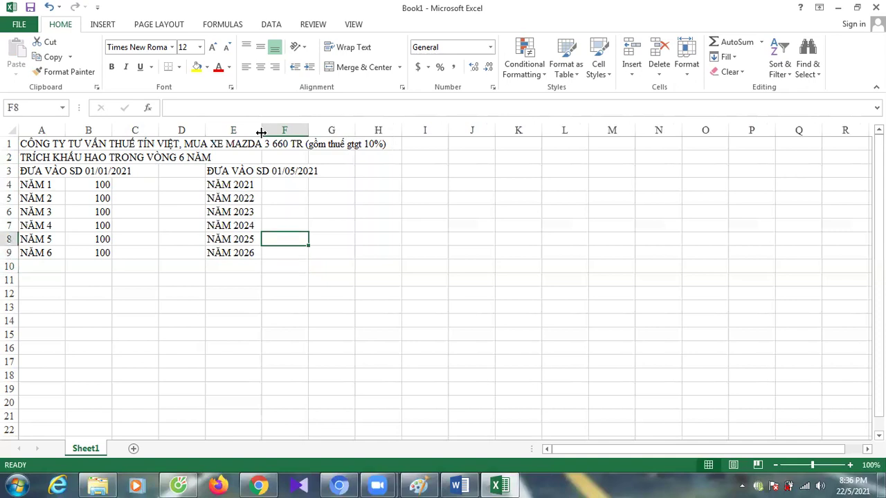
pyautogui.hotkey('shift', 'Down')
pyautogui.hotkey('shift', 'Down')
pyautogui.hotkey('shift', 'Down')
pyautogui.hotkey('shift', 'Down')
pyautogui.hotkey('shift', 'Down')
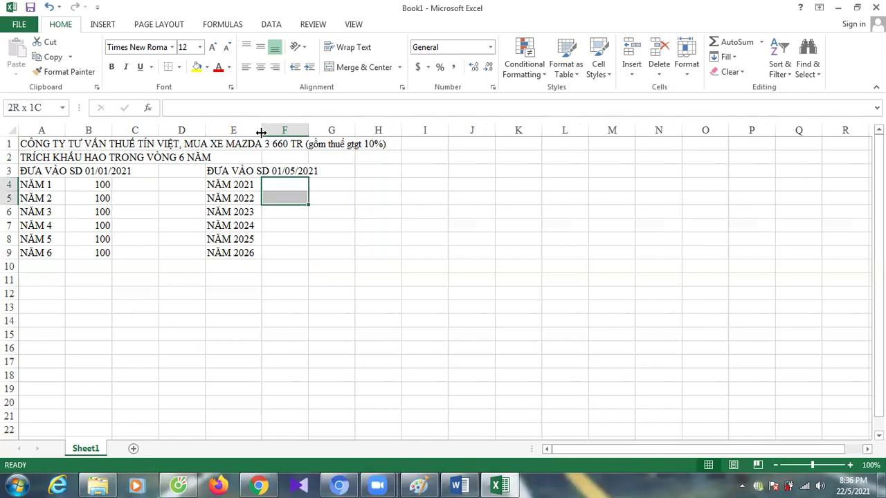
pyautogui.click(198, 68)
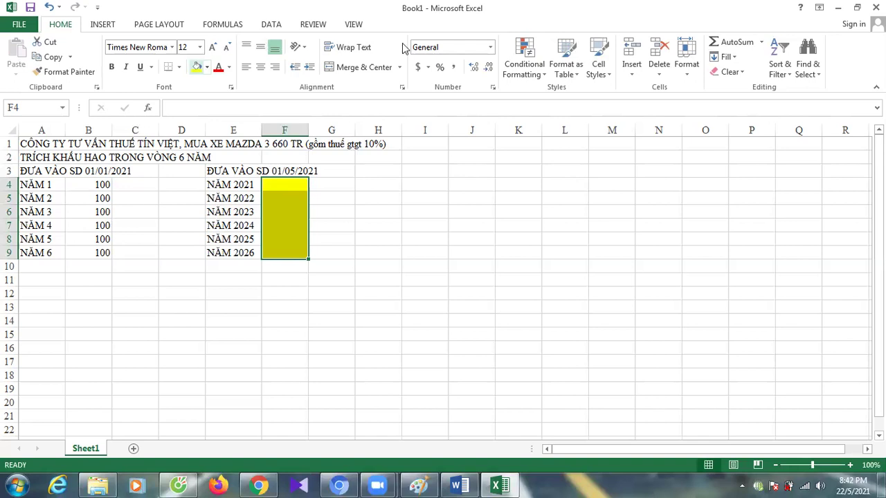
# Enter 66 in cell F4 as the depreciation amount for NĂM 2021.
pyautogui.click(292, 187)
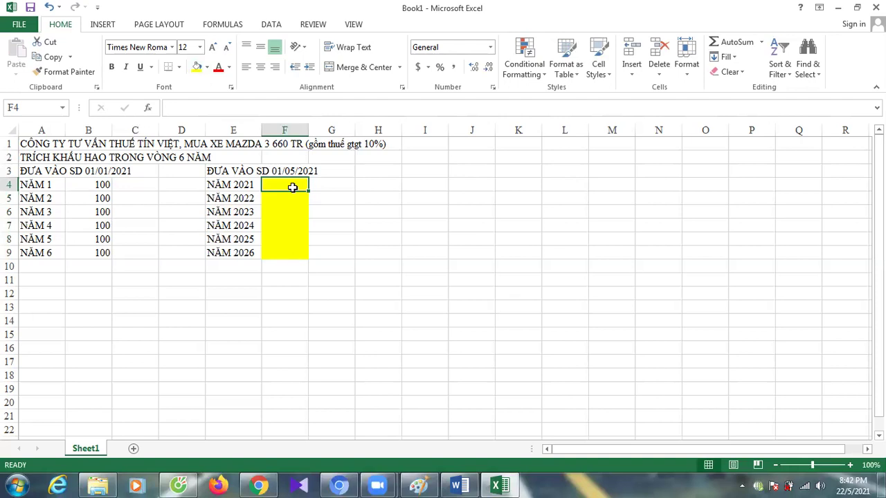
pyautogui.write('66')
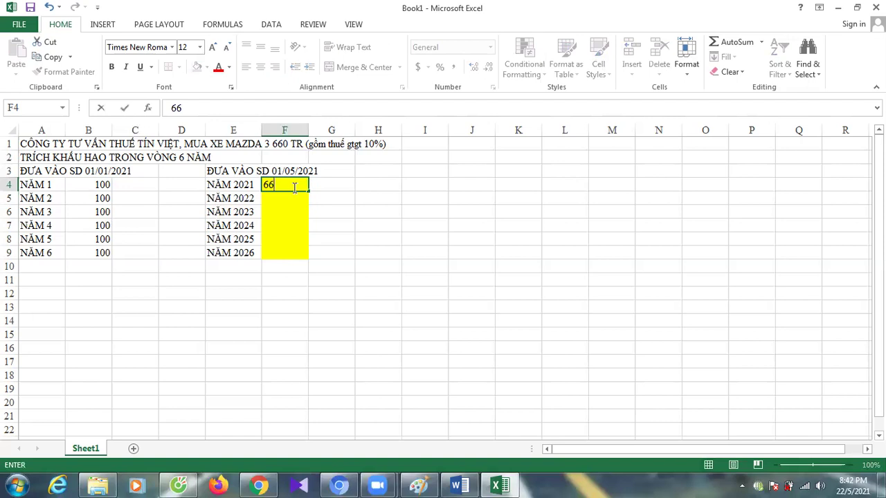
pyautogui.write('TR')
pyautogui.press('BackSpace')
pyautogui.press('BackSpace')
pyautogui.press('Return')
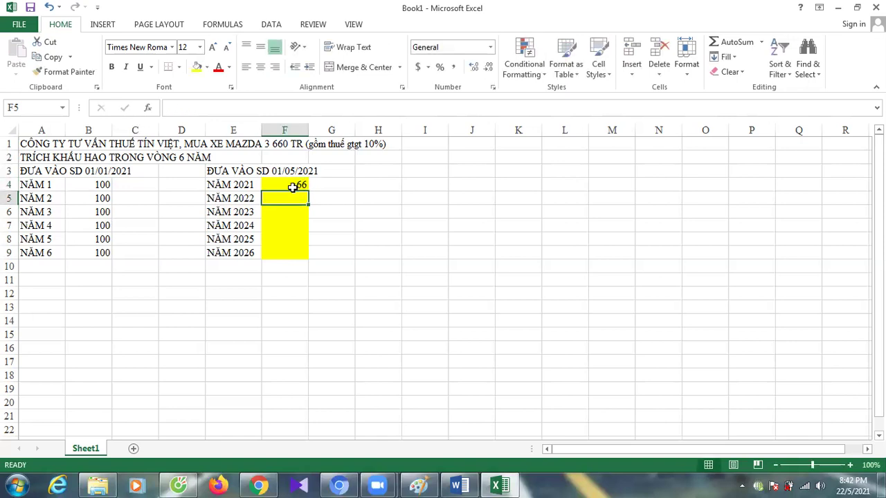
pyautogui.click(293, 187)
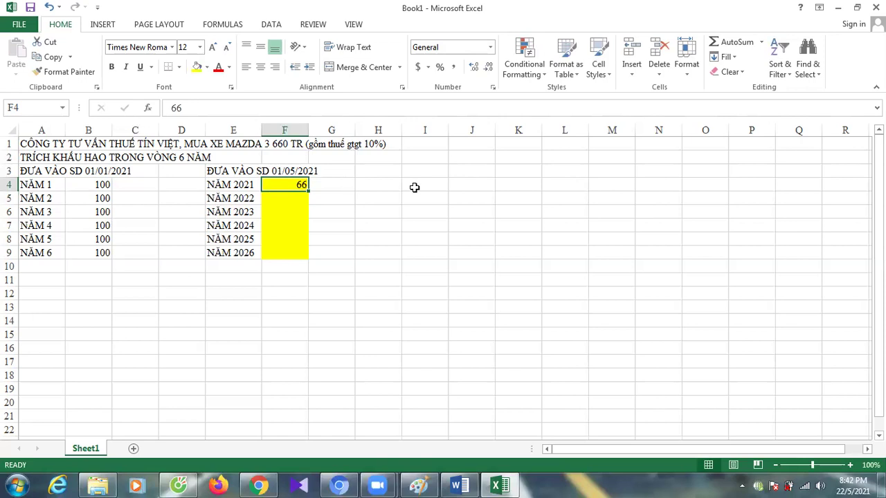
pyautogui.press('Return')
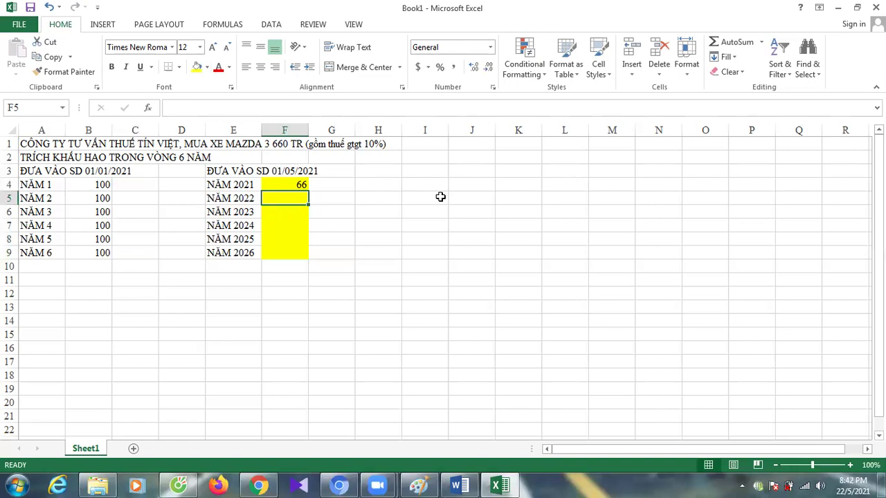
# Enter 100 in each of cells F5 to F9 as the depreciation amounts for NĂM 2022 through NĂM 2026.
pyautogui.write('100')
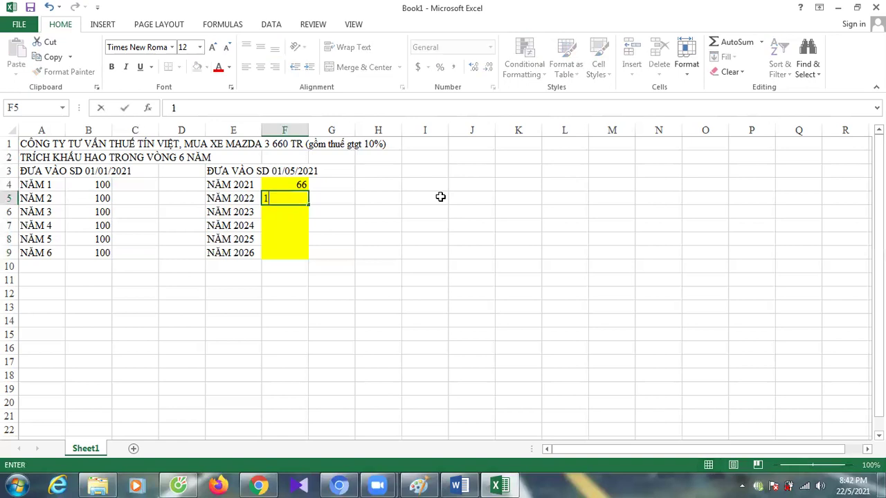
pyautogui.press('Return')
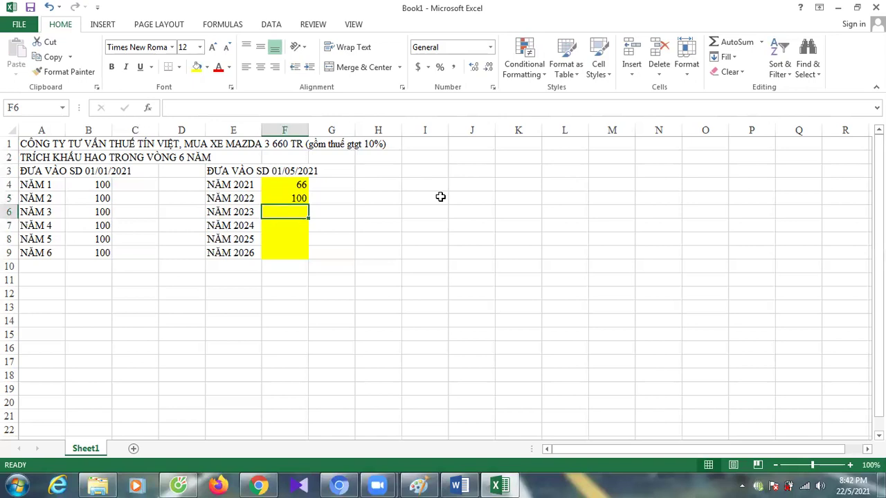
pyautogui.write('100')
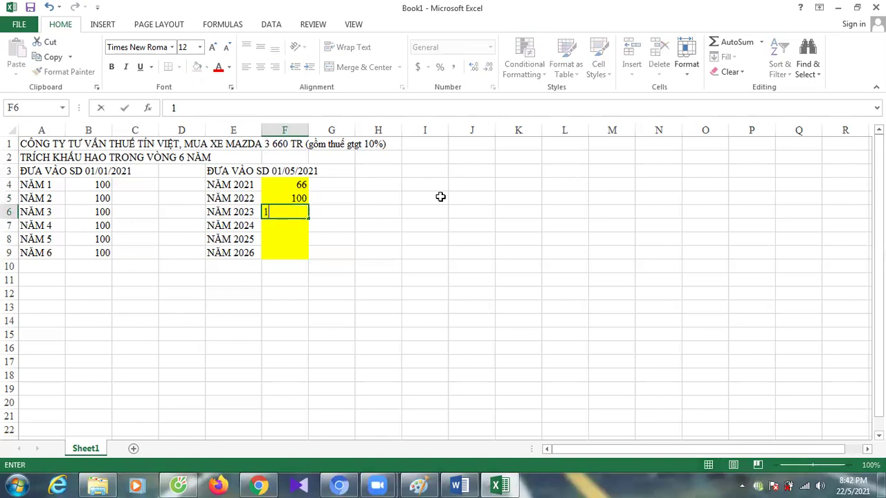
pyautogui.press('Return')
pyautogui.write('100')
pyautogui.press('Return')
pyautogui.write('100')
pyautogui.press('Return')
pyautogui.write('100')
pyautogui.press('Return')
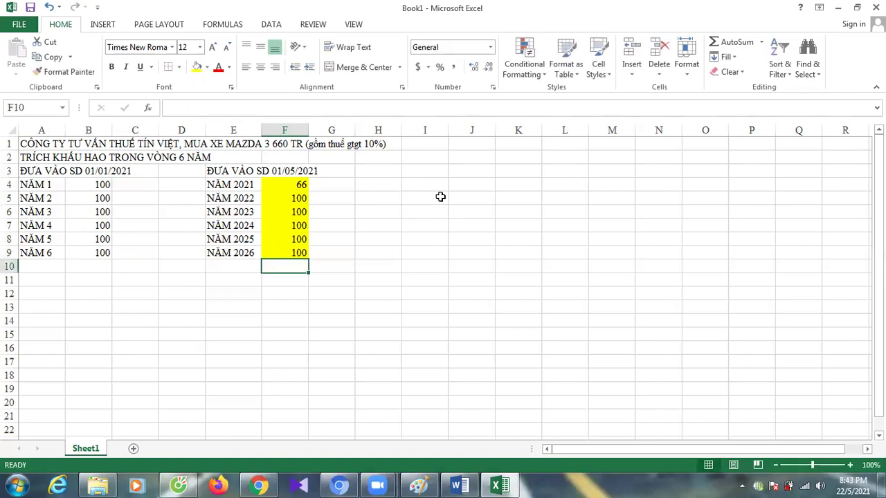
pyautogui.press('Left')
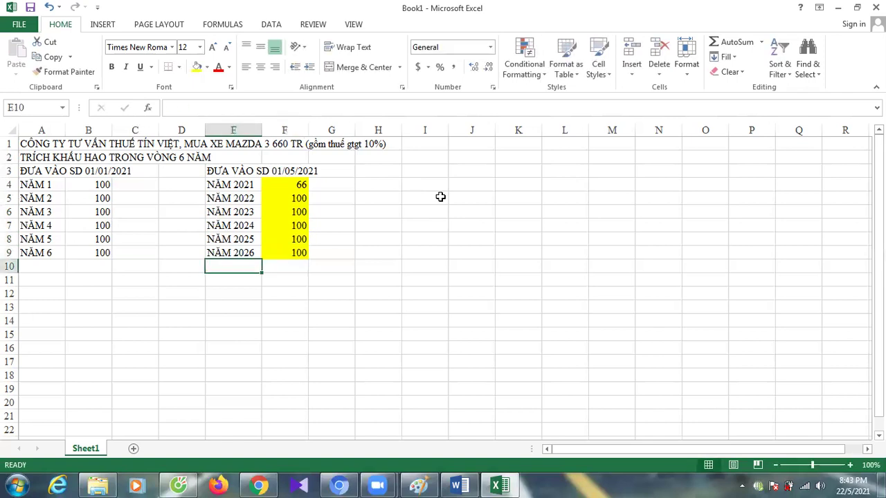
# Add a seventh year to the second block, with label NĂM 2027 in E10 and amount 34 in F10.
pyautogui.press('Right')
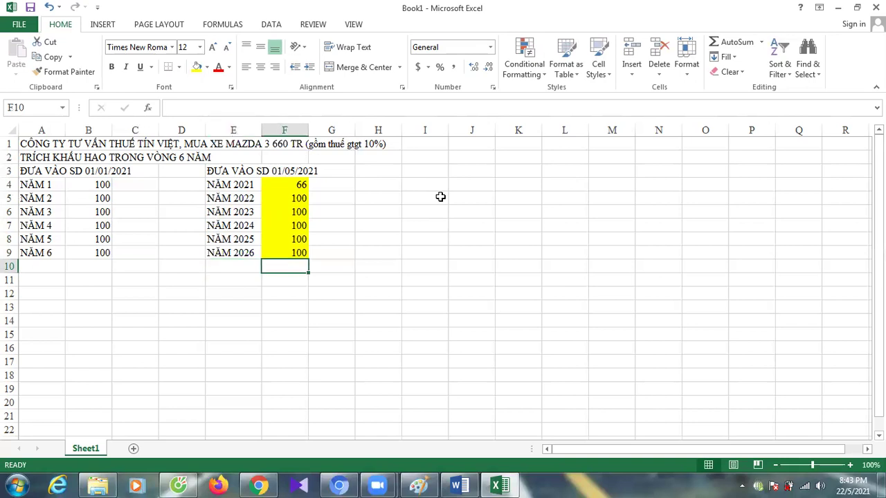
pyautogui.write('34')
pyautogui.press('Return')
pyautogui.press('Left')
pyautogui.press('Up')
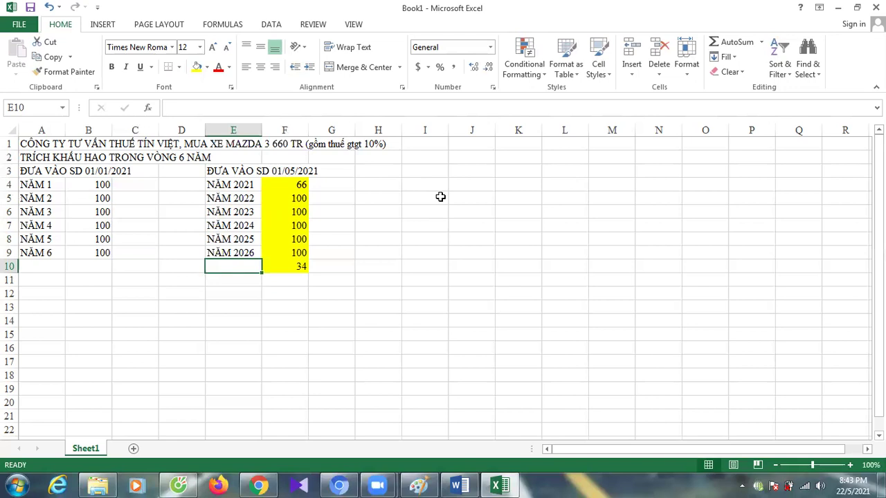
pyautogui.hotkey('ctrl', "'")
pyautogui.press('Left')
pyautogui.press('Delete')
pyautogui.write('7')
pyautogui.press('Return')
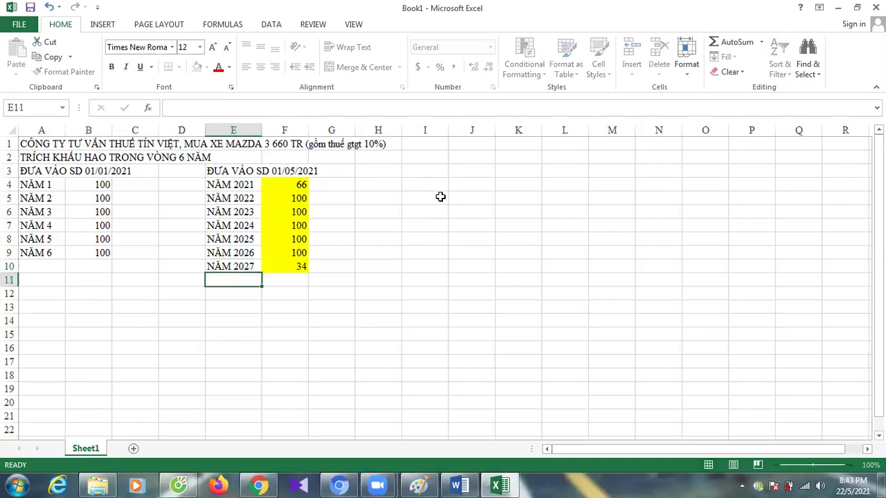
# Try to enter the calculation note =8 THANG X 100/12 in G4, beside the NĂM 2021 amount.
pyautogui.press('Up')
pyautogui.press('Right')
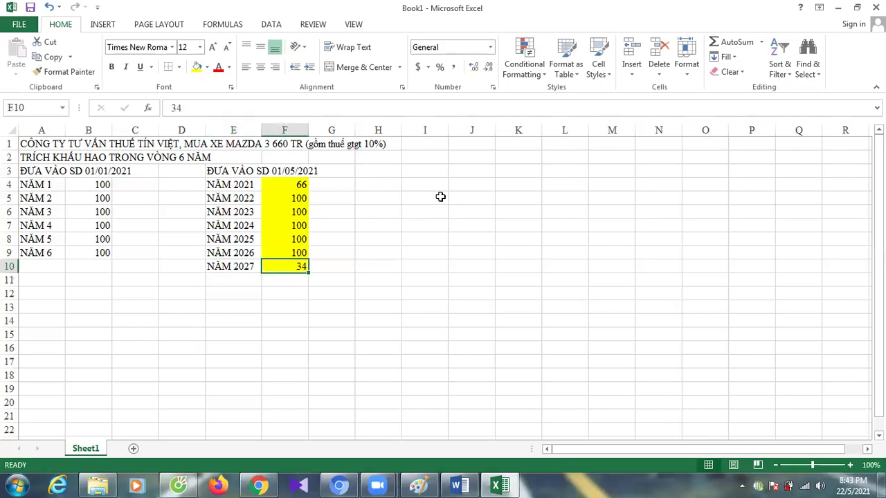
pyautogui.press('Up')
pyautogui.press('Up')
pyautogui.press('Up')
pyautogui.press('Up')
pyautogui.press('Up')
pyautogui.press('Up')
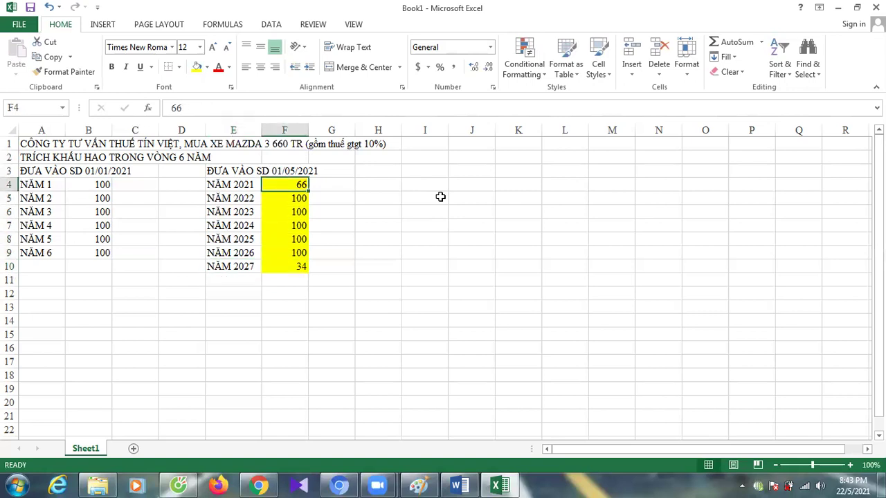
pyautogui.press('Right')
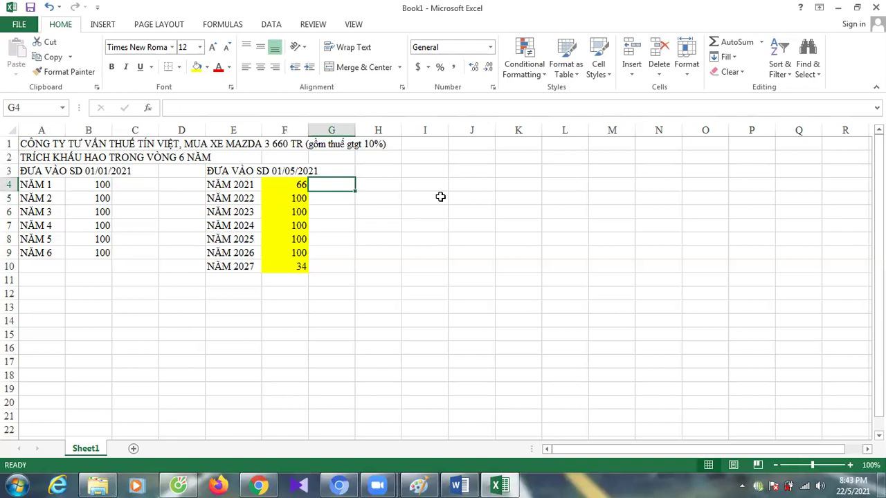
pyautogui.write('=')
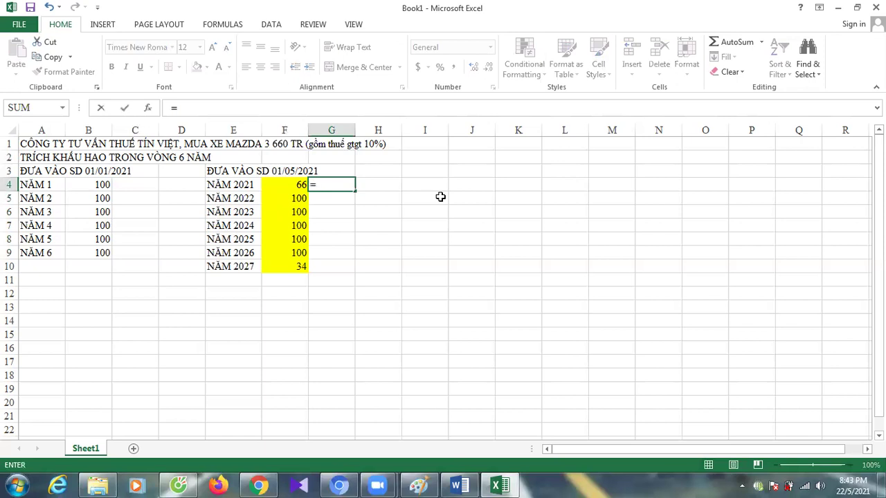
pyautogui.write('8 T')
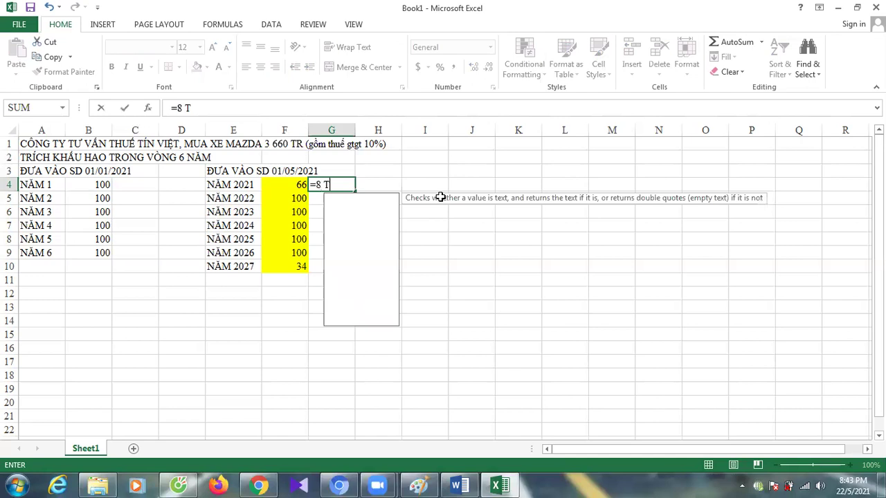
pyautogui.write('HANG')
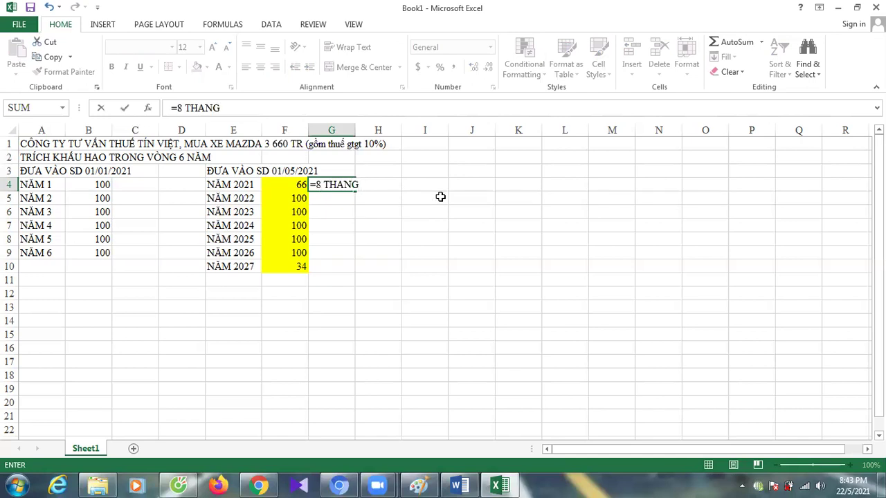
pyautogui.write(' X 100/12')
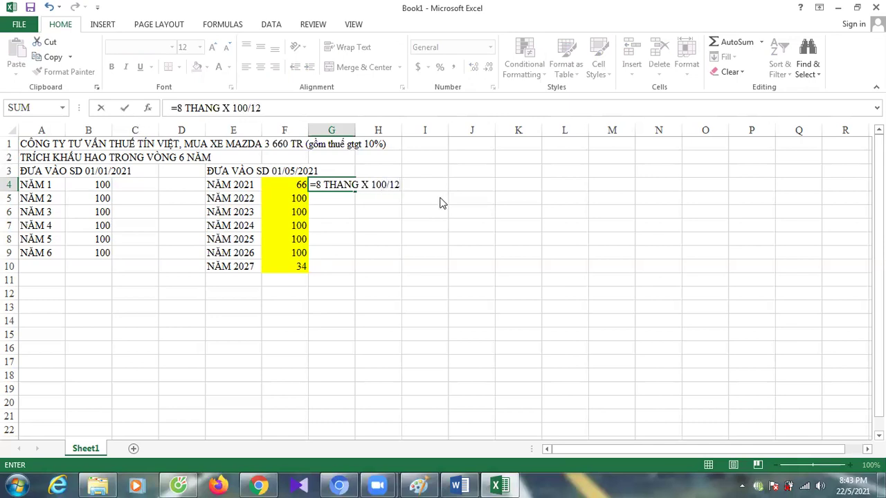
pyautogui.press('Return')
pyautogui.press('Return')
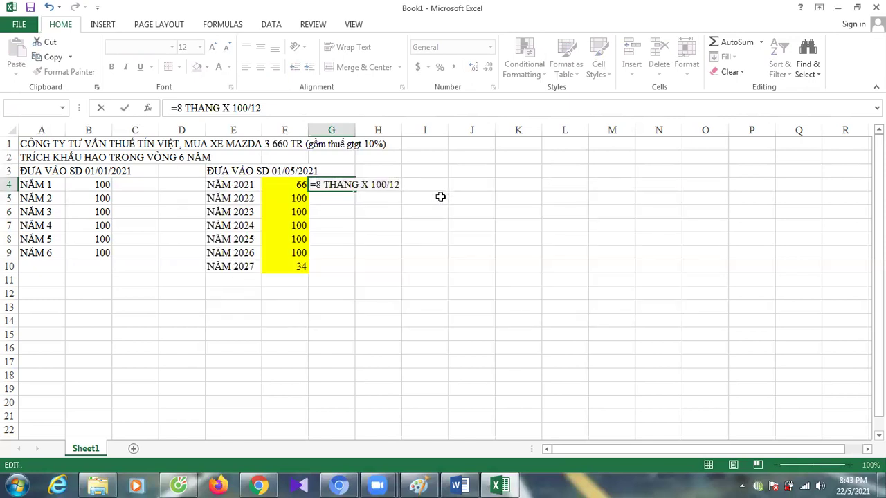
# Store the calculation note in G4 as plain text by adding a leading apostrophe.
pyautogui.press('Home')
pyautogui.write("'")
pyautogui.press('Return')
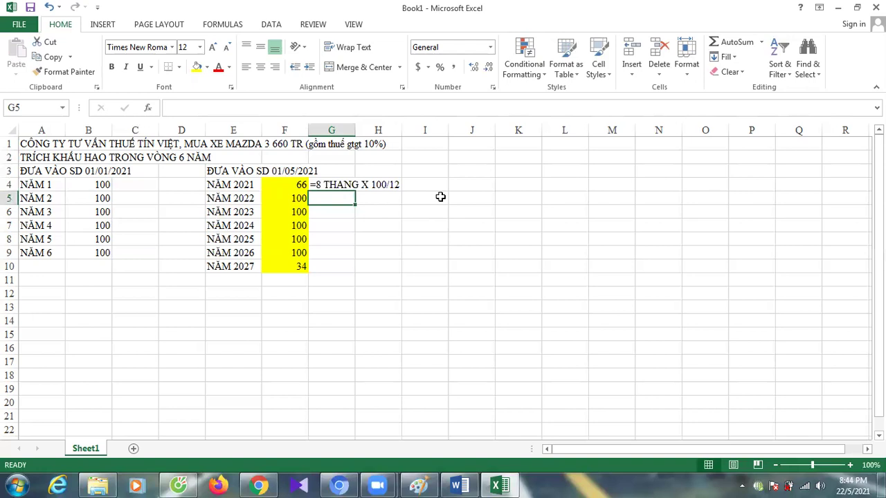
# Enter 150TR in cell I5 as the first example amount.
pyautogui.press('Up')
pyautogui.press('Right')
pyautogui.press('Right')
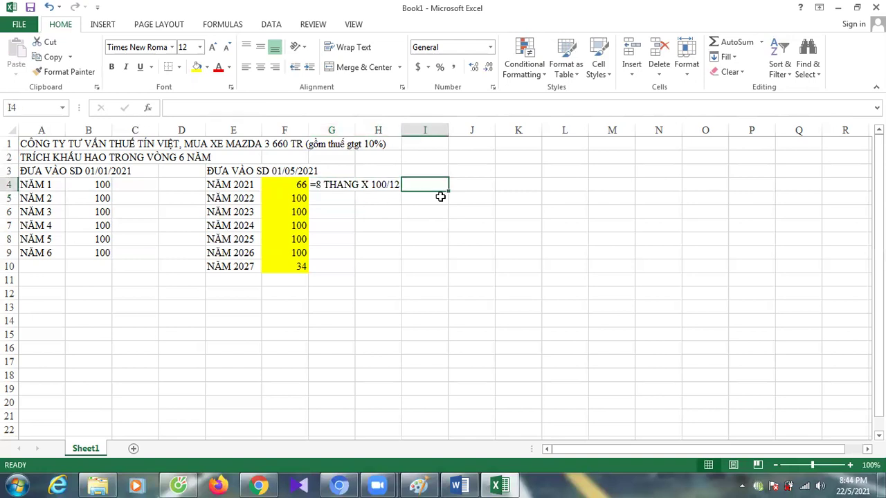
pyautogui.press('Down')
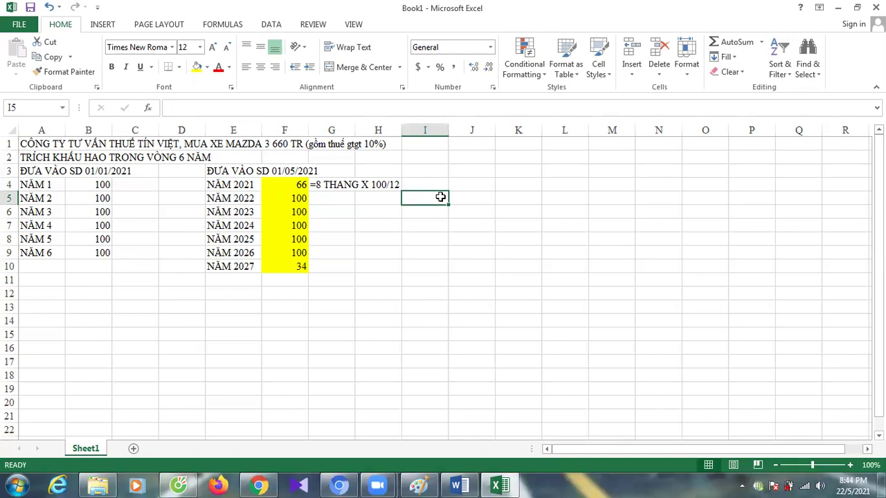
pyautogui.write('150TR')
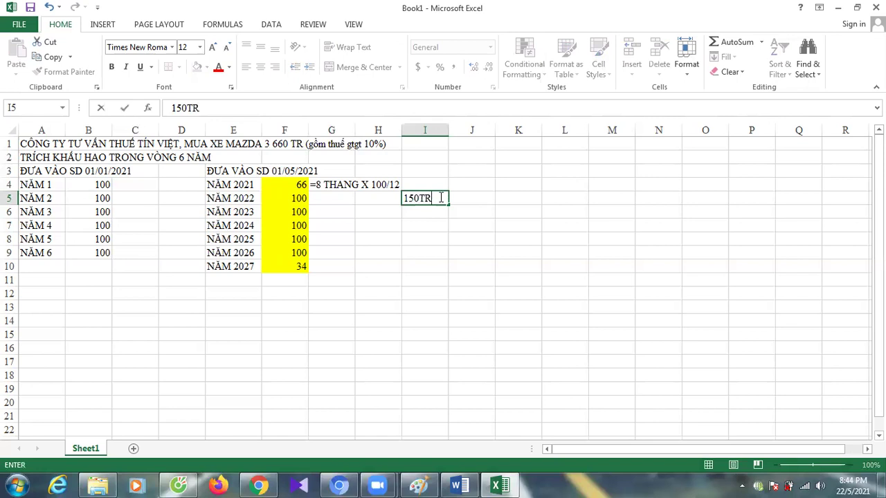
pyautogui.press('Tab')
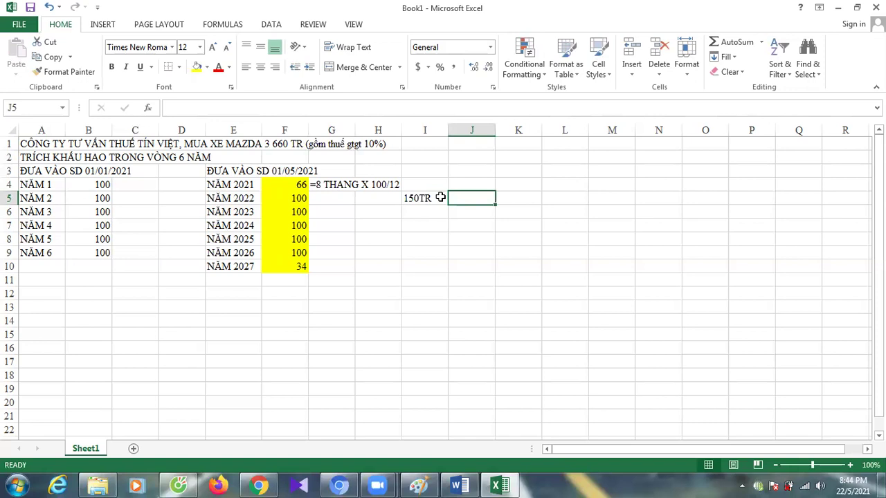
# Enter 250 and 300 in cells I6 and I7 as further example amounts.
pyautogui.press('Down')
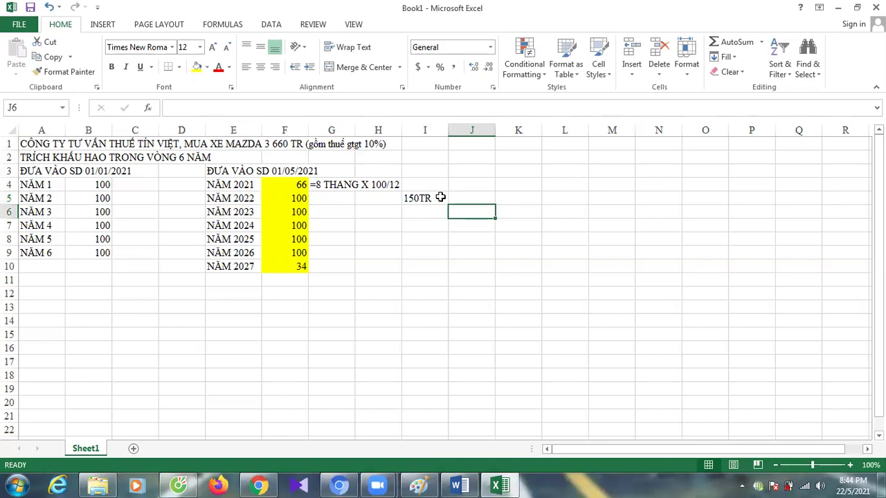
pyautogui.press('Left')
pyautogui.write('3')
pyautogui.press('BackSpace')
pyautogui.write('250')
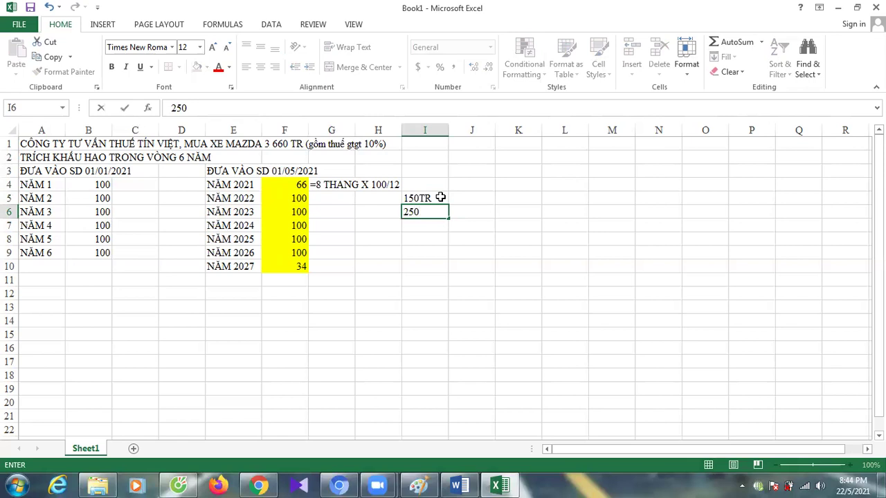
pyautogui.press('Return')
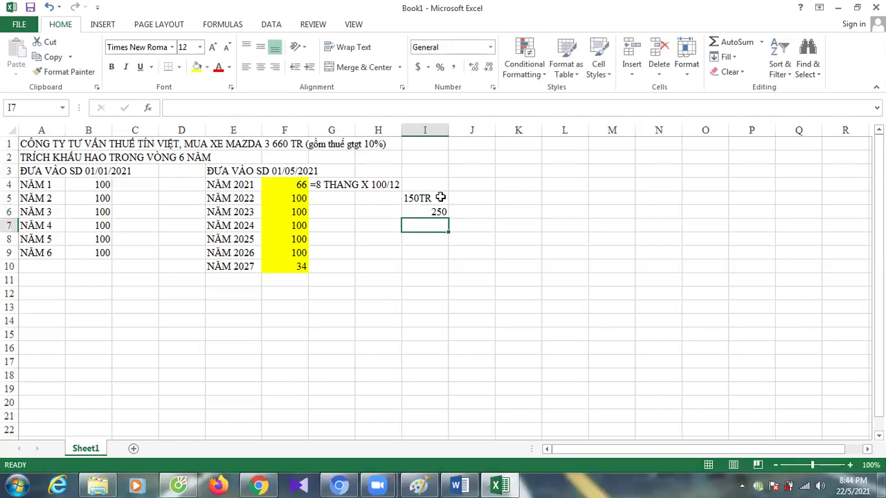
pyautogui.write('300')
pyautogui.press('Return')
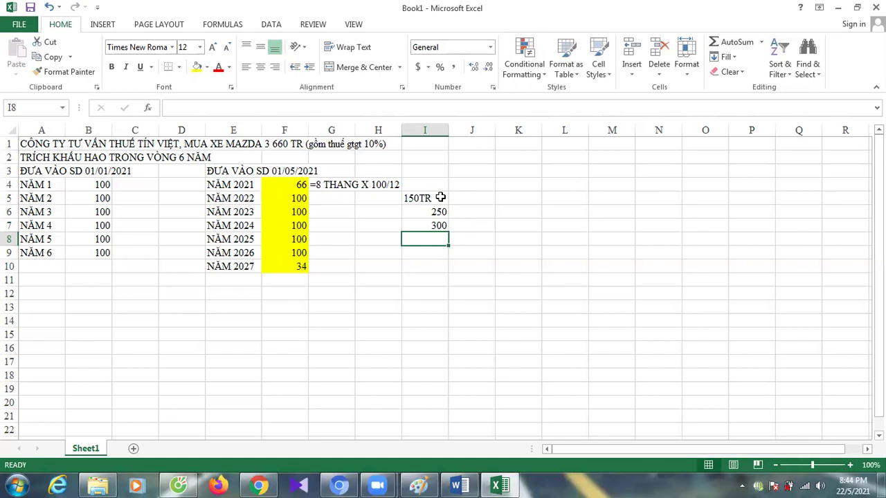
# Enter the note CHI PHÍ KH ĐƯỢC TRỪ?= 200 TR in J6, beside the 250 amount.
pyautogui.press('Up')
pyautogui.press('Up')
pyautogui.press('Right')
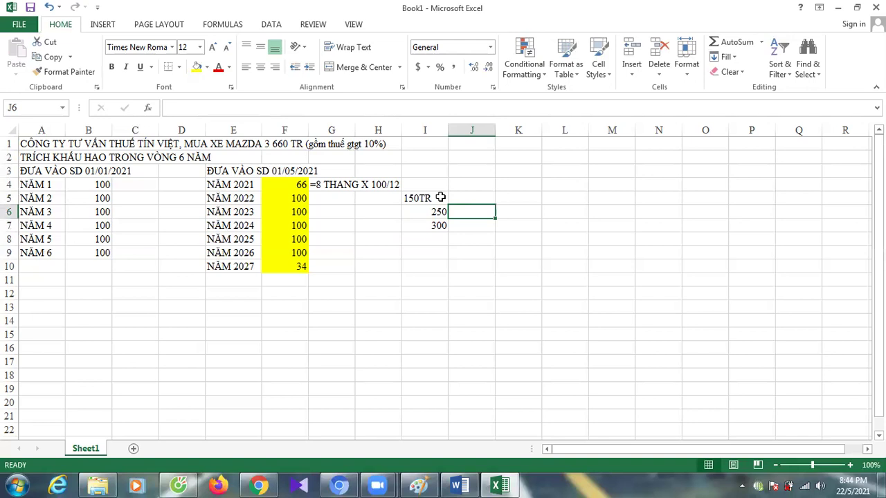
pyautogui.write('CHI')
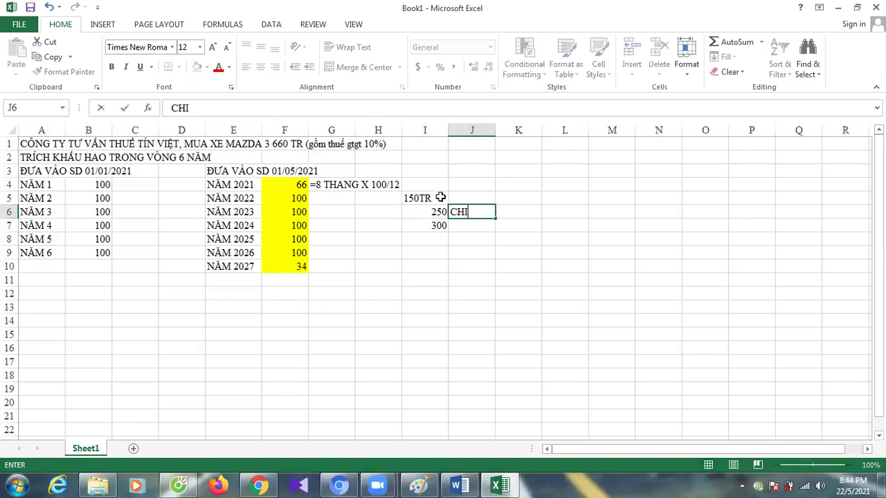
pyautogui.write(' PHÍ KH ')
pyautogui.write('ĐƯỢC T')
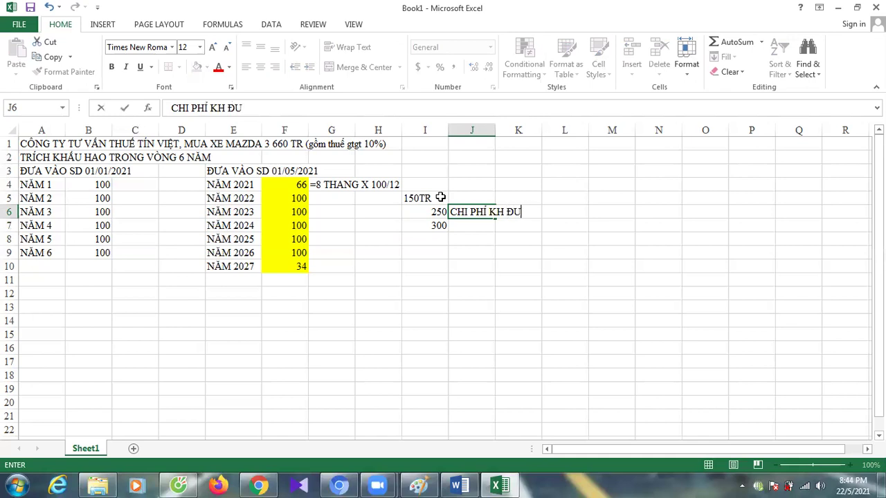
pyautogui.write('Ừ')
pyautogui.press('BackSpace')
pyautogui.write('RỪ?= 200 TR')
pyautogui.press('Return')
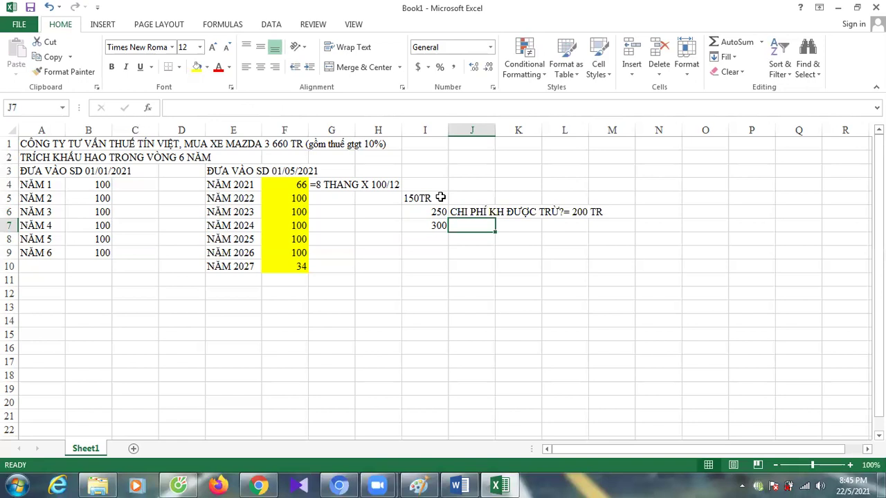
# Copy the deductible depreciation note from J6 to J7 and J5.
pyautogui.hotkey('ctrl', 'd')
pyautogui.press('Up')
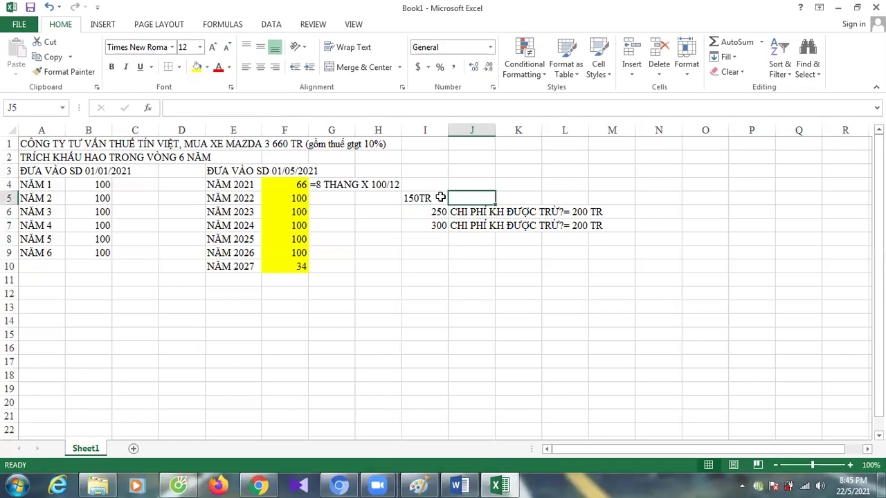
pyautogui.press('Down')
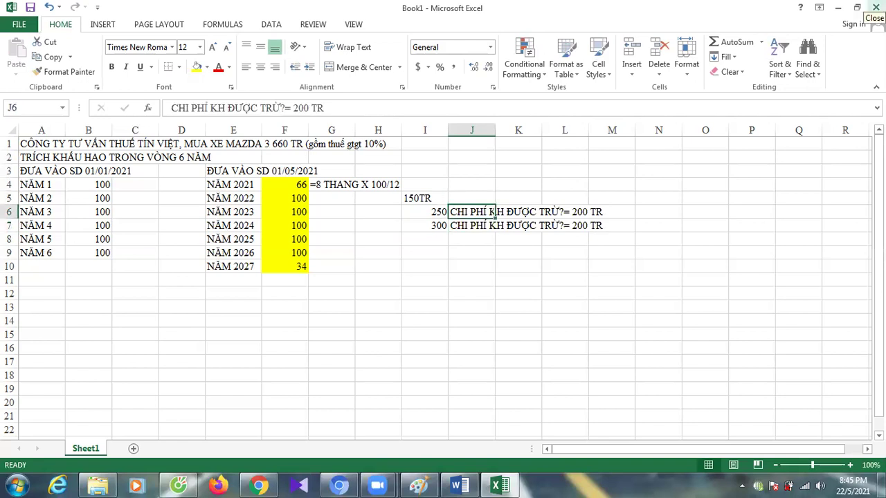
pyautogui.hotkey('ctrl', 'c')
pyautogui.press('Up')
pyautogui.press('Return')
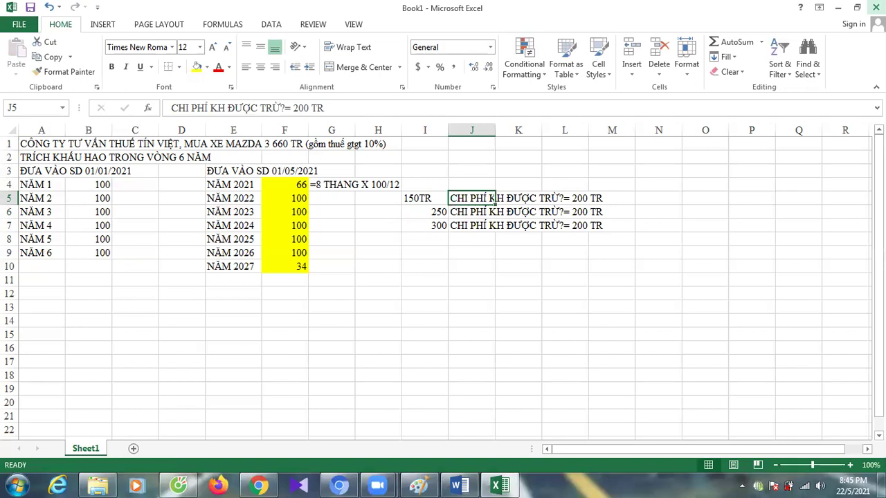
# Change the amount in the J5 note to 150, giving CHI PHÍ KH ĐƯỢC TRỪ?= 150 TR.
pyautogui.doubleClick(585, 197)
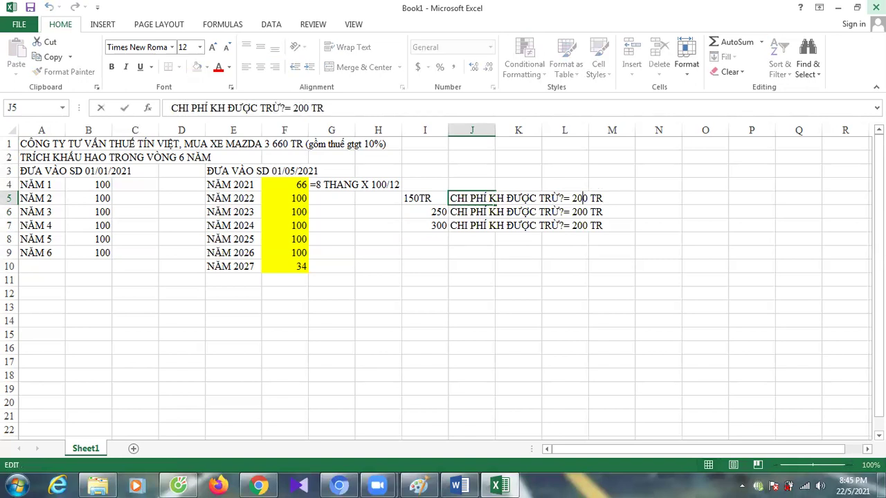
pyautogui.doubleClick(584, 198)
pyautogui.write('150')
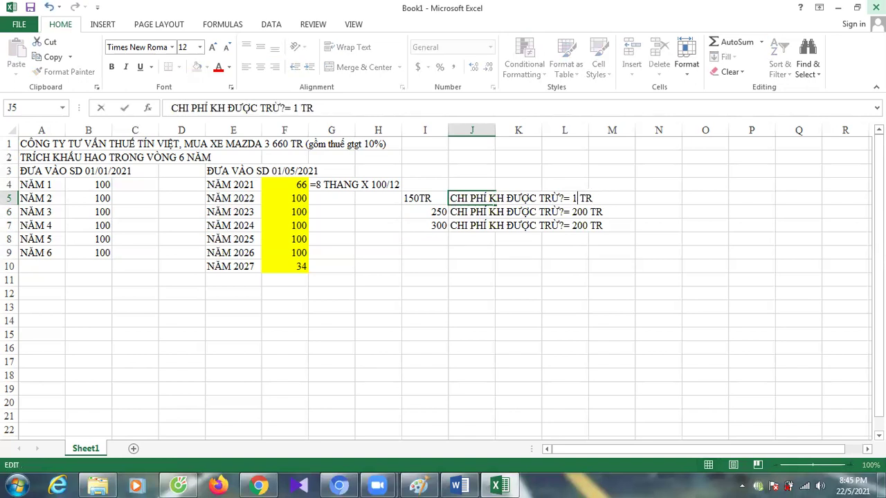
pyautogui.press('Return')
pyautogui.press('Return')
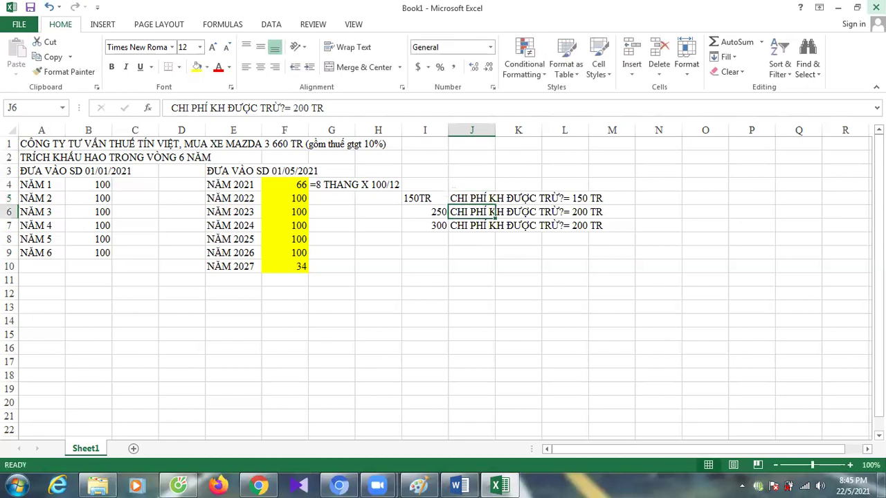
# Re-enter 200 as the amount in the J7 note beside the 300 example.
pyautogui.press('F2')
pyautogui.moveTo(588, 225); pyautogui.dragTo(572, 225)
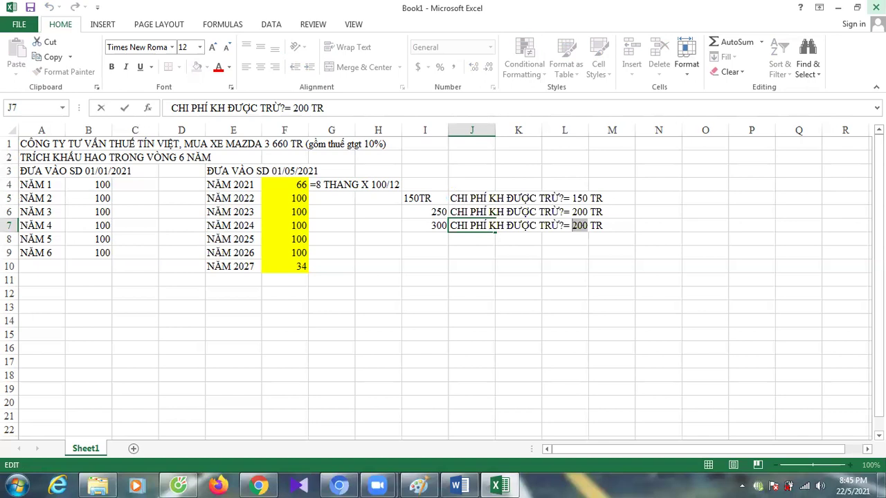
pyautogui.write('200')
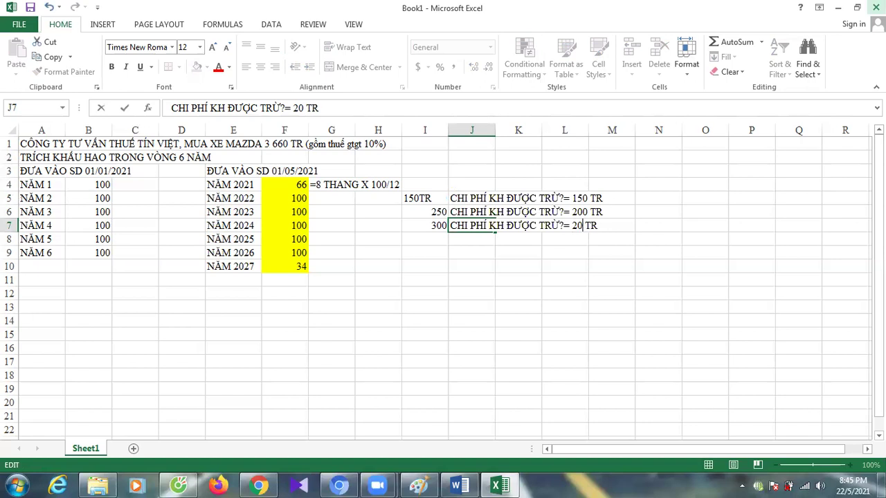
pyautogui.press('Return')
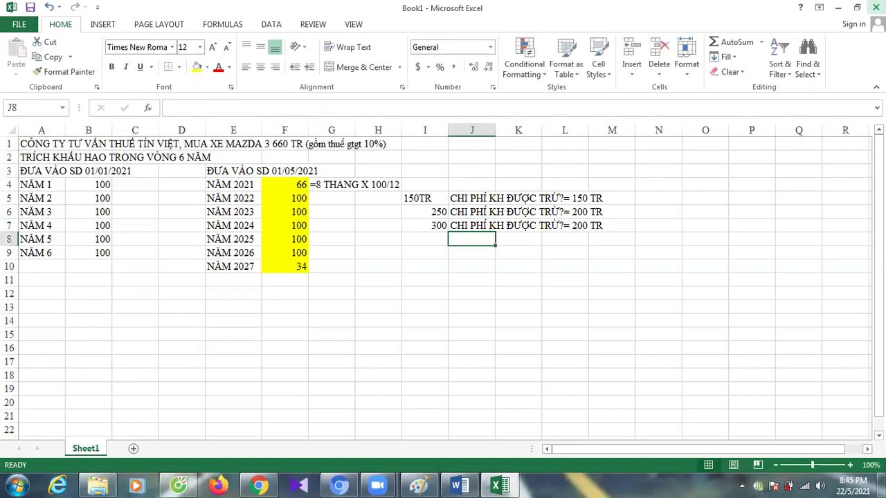
# Switch to the Paint notes and show item 5 on depreciation of fixed assets not recorded in the books.
pyautogui.hotkey('alt', 'Tab')
pyautogui.hotkey('alt', 'Tab')
pyautogui.hotkey('alt', 'Tab')
pyautogui.hotkey('alt', 'Tab')
pyautogui.hotkey('alt', 'Tab')
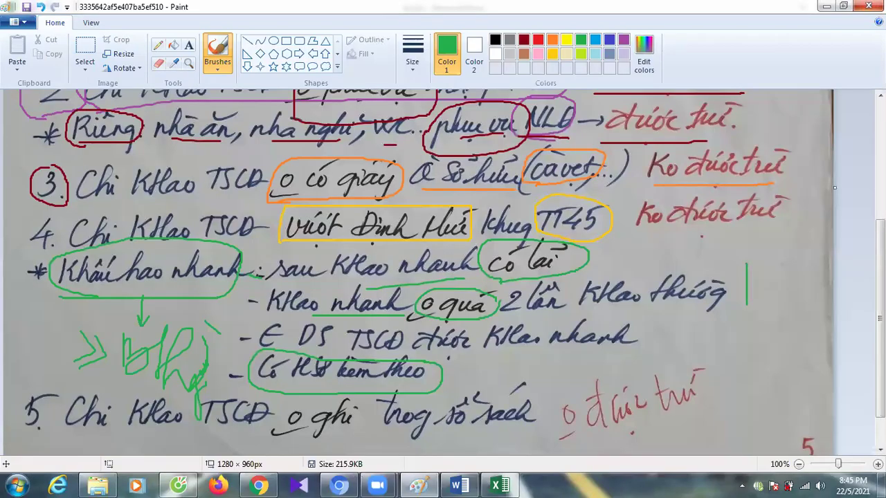
pyautogui.scroll(-1, 879, 318)
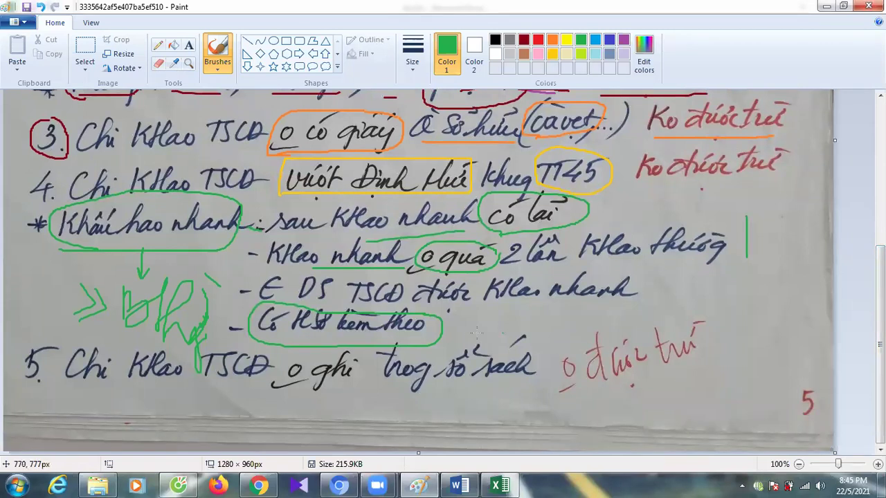
# In green, draw arrows at the last two accelerated-depreciation conditions, circle the number 5, and underline the start of item 5.
pyautogui.moveTo(465, 321)
pyautogui.mouseDown()
pyautogui.moveTo(447, 322)
pyautogui.moveTo(462, 312)
pyautogui.moveTo(466, 339)
pyautogui.mouseUp()
pyautogui.moveTo(673, 286)
pyautogui.mouseDown()
pyautogui.moveTo(638, 288)
pyautogui.moveTo(647, 298)
pyautogui.mouseUp()
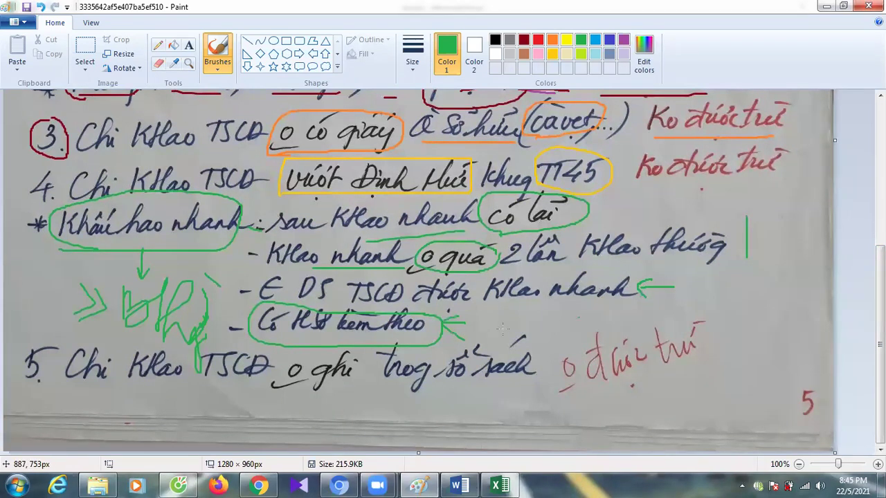
pyautogui.moveTo(449, 325); pyautogui.dragTo(468, 326)
pyautogui.moveTo(52, 336)
pyautogui.mouseDown()
pyautogui.moveTo(4, 356)
pyautogui.moveTo(21, 396)
pyautogui.moveTo(63, 360)
pyautogui.moveTo(59, 338)
pyautogui.mouseUp()
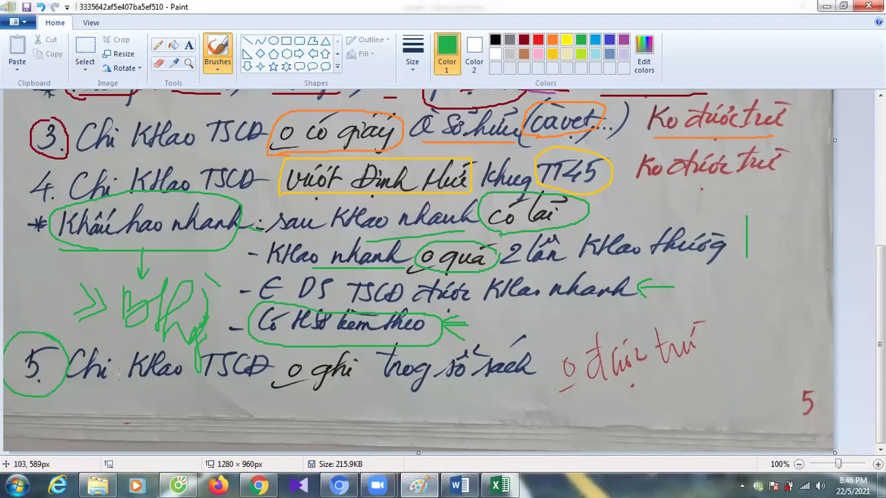
pyautogui.moveTo(67, 386); pyautogui.dragTo(137, 384)
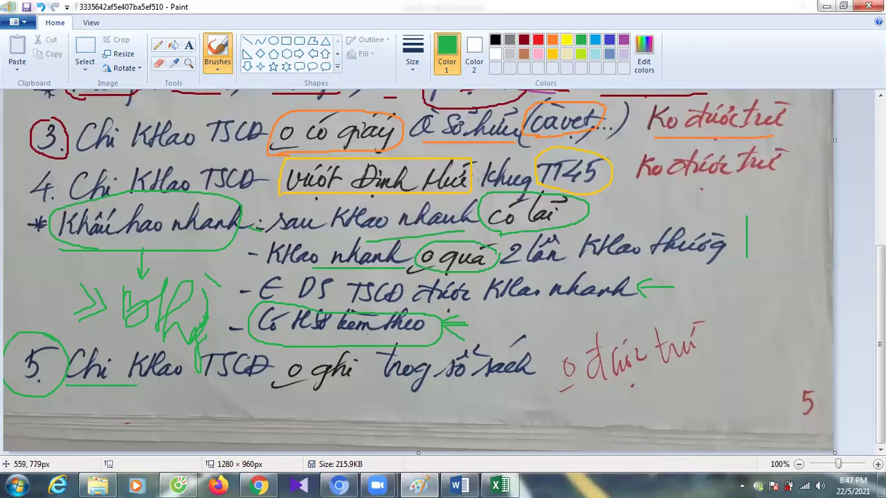
# In purple, circle "o ghi" in item 5 and draw an arrow pointing at "có lãi" in the accelerated-depreciation conditions.
pyautogui.click(623, 39)
pyautogui.moveTo(350, 351)
pyautogui.mouseDown()
pyautogui.moveTo(302, 350)
pyautogui.moveTo(280, 366)
pyautogui.moveTo(299, 400)
pyautogui.moveTo(360, 383)
pyautogui.moveTo(361, 354)
pyautogui.mouseUp()
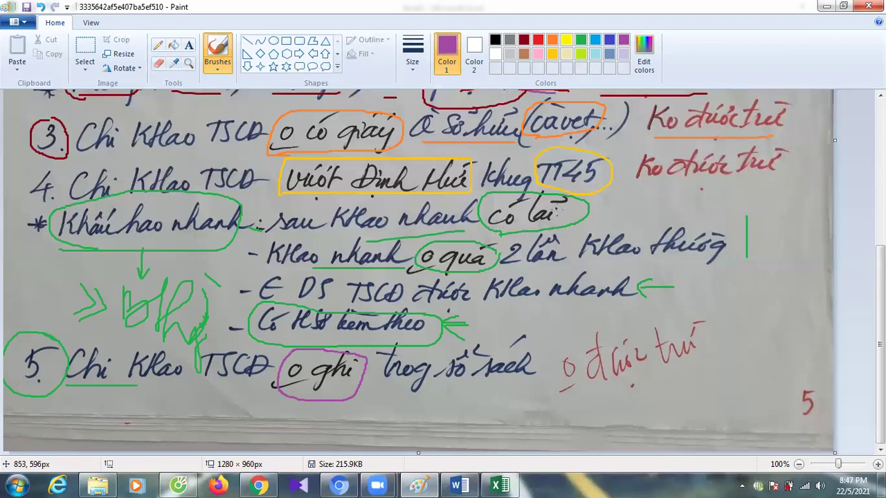
pyautogui.moveTo(649, 202)
pyautogui.mouseDown()
pyautogui.moveTo(585, 208)
pyautogui.moveTo(609, 219)
pyautogui.mouseUp()
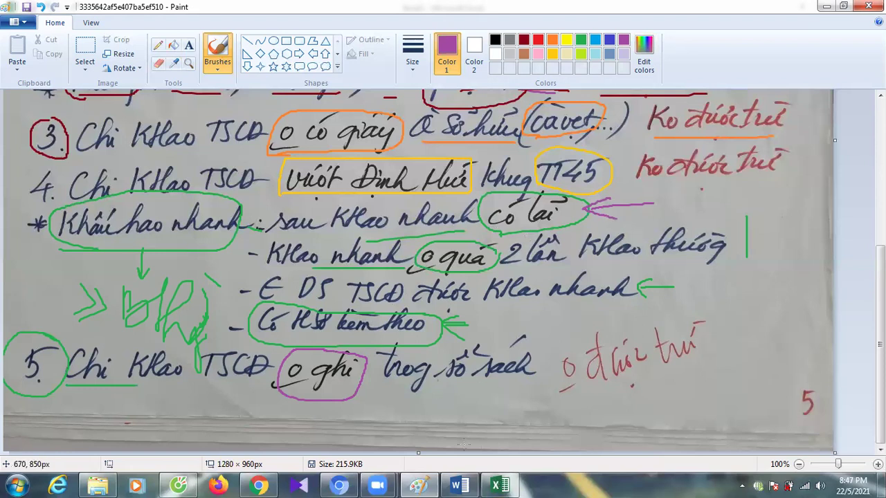
# Switch to the Excel workbook and enter the note DN CÒN CÓ LÃI?= DTHU -CF ĐƯỢC TRỪ >0 in N5.
pyautogui.click(497, 484)
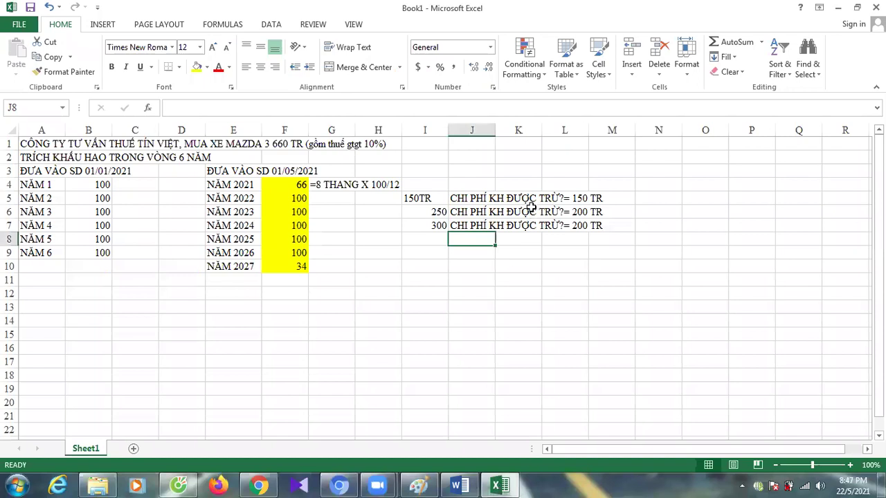
pyautogui.click(432, 198)
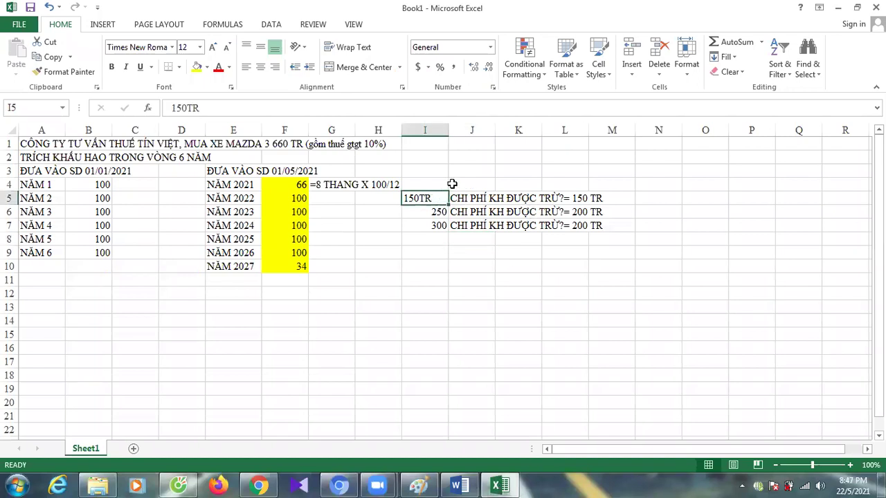
pyautogui.click(642, 197)
pyautogui.write('DN CON')
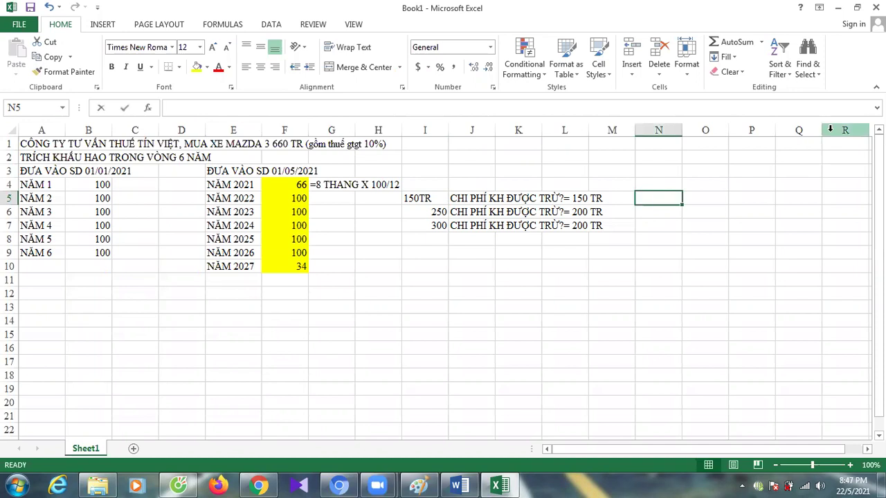
pyautogui.write(' C')
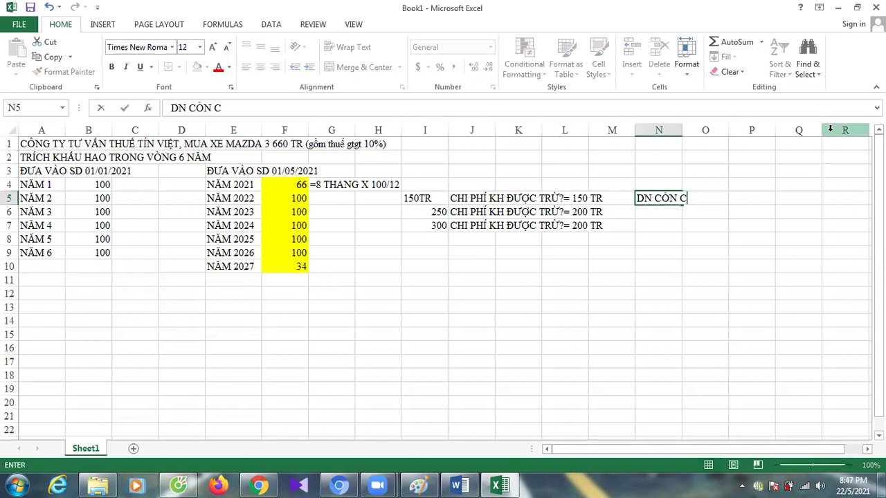
pyautogui.write('Ó LAI?= DTHU ')
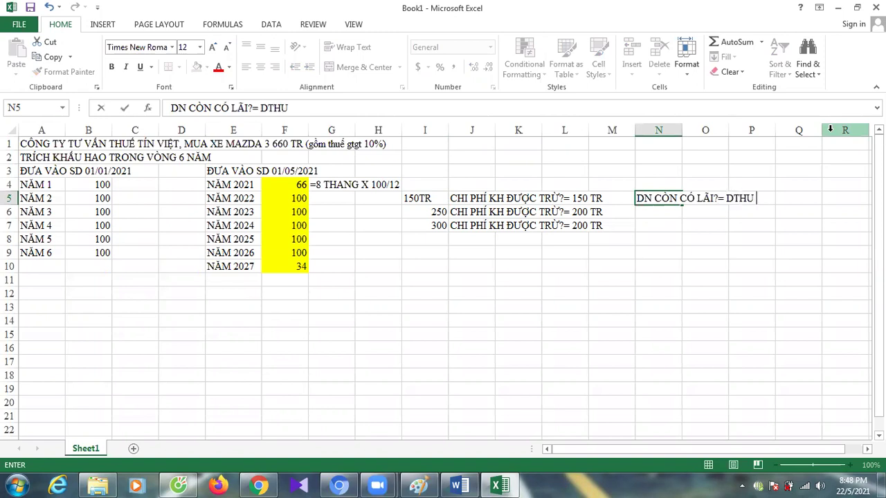
pyautogui.write('-CF ĐU')
pyautogui.write('ỢC TRƯ')
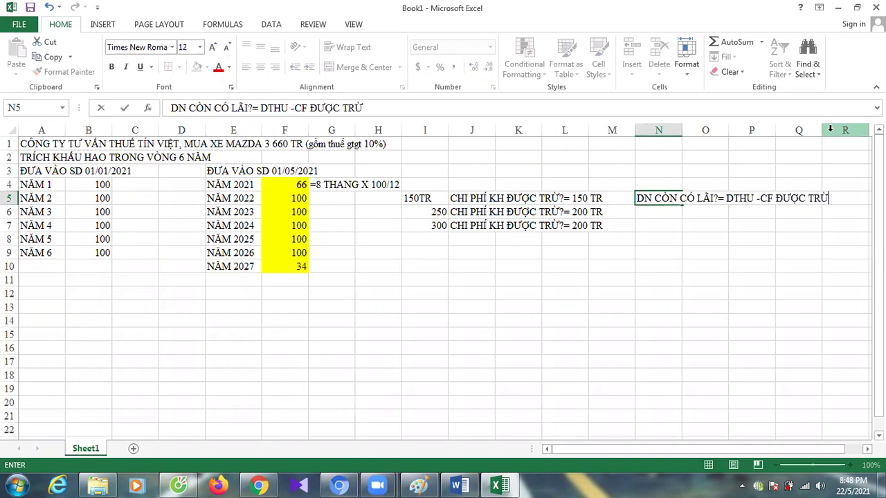
pyautogui.write(' >0')
pyautogui.hotkey('alt', 'Tab')
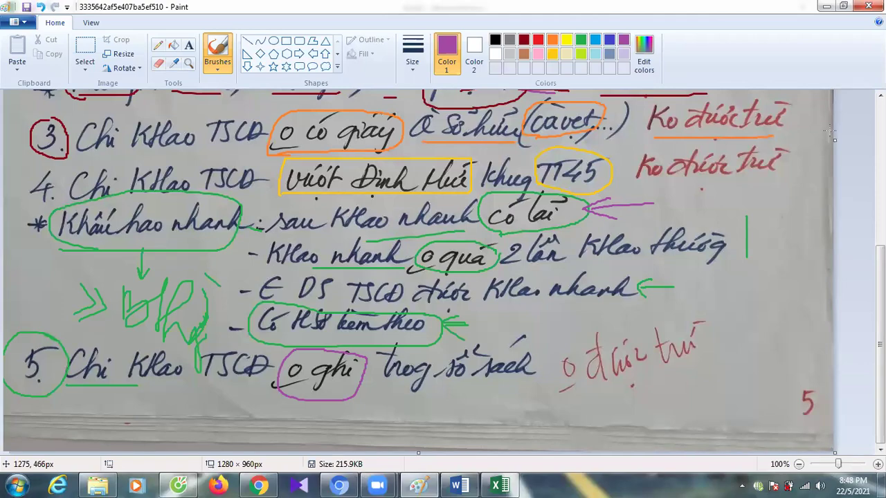
pyautogui.hotkey('alt', 'Tab')
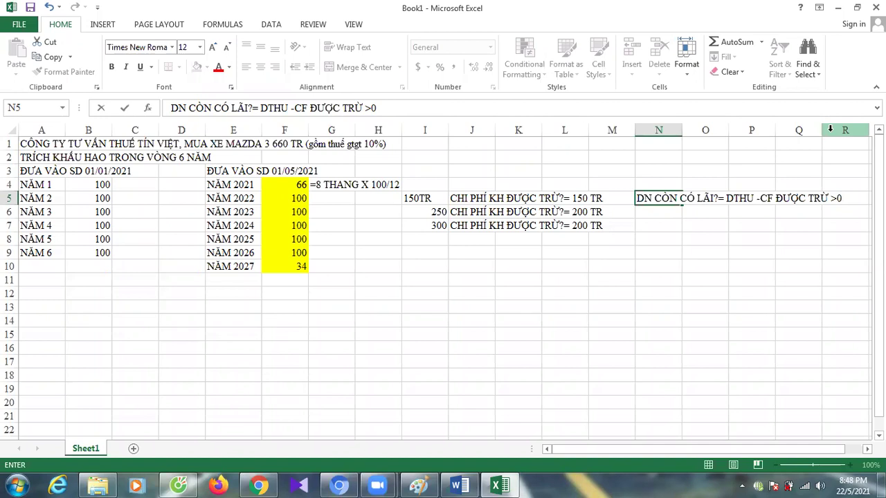
pyautogui.press('Return')
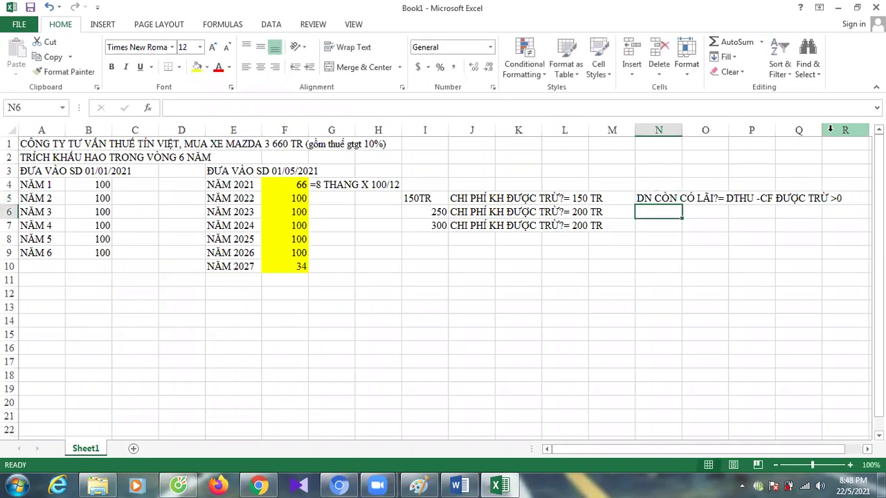
# Return to the Paint notes, box and underline "có lãi" in purple, and thickly underline "o ghi" in item 5.
pyautogui.hotkey('alt', 'Tab')
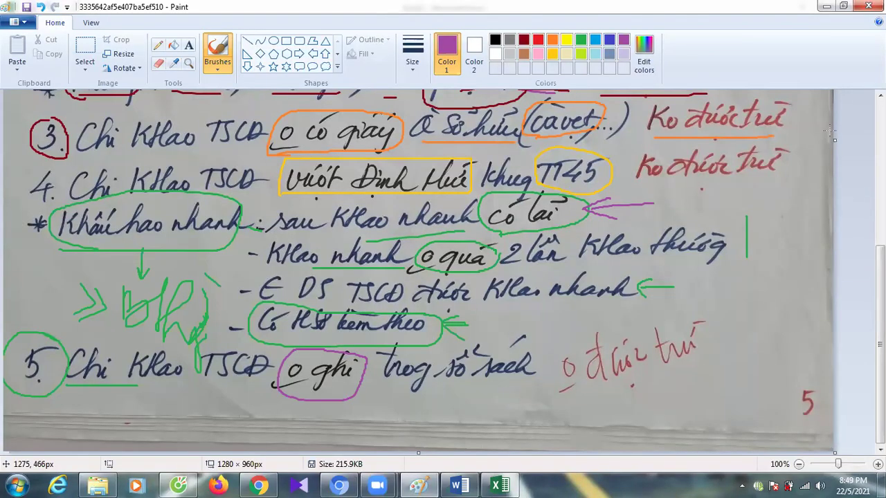
pyautogui.moveTo(478, 233)
pyautogui.mouseDown()
pyautogui.moveTo(589, 235)
pyautogui.moveTo(586, 202)
pyautogui.moveTo(550, 195)
pyautogui.moveTo(492, 198)
pyautogui.moveTo(476, 225)
pyautogui.moveTo(477, 209)
pyautogui.moveTo(521, 190)
pyautogui.moveTo(587, 190)
pyautogui.moveTo(600, 234)
pyautogui.moveTo(480, 249)
pyautogui.moveTo(595, 232)
pyautogui.mouseUp()
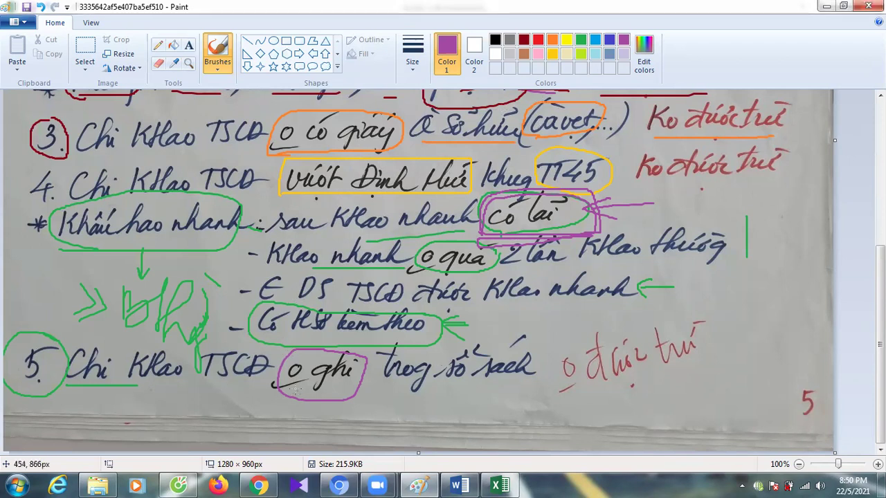
pyautogui.moveTo(313, 390)
pyautogui.mouseDown()
pyautogui.moveTo(372, 395)
pyautogui.moveTo(280, 389)
pyautogui.moveTo(339, 388)
pyautogui.moveTo(300, 393)
pyautogui.moveTo(349, 401)
pyautogui.mouseUp()
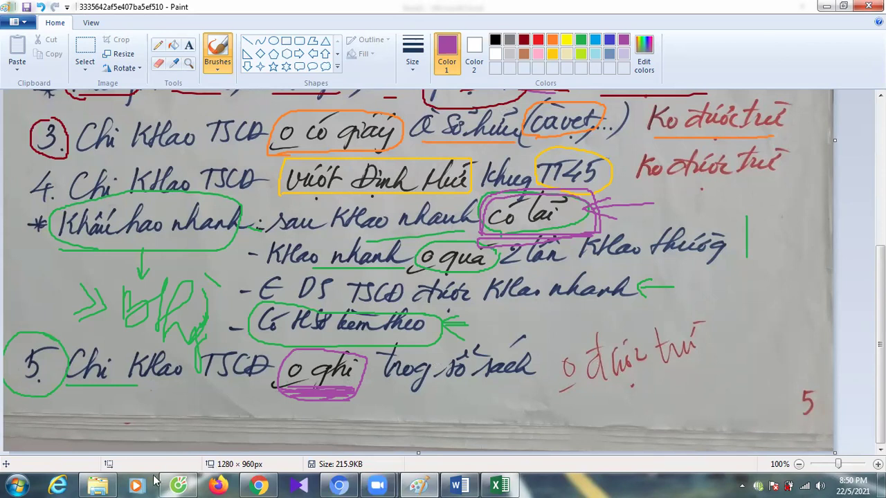
# Open the notes image bbe4aaf83b36c96890277 from the Adam Sơn folder for editing in Paint.
pyautogui.click(97, 486)
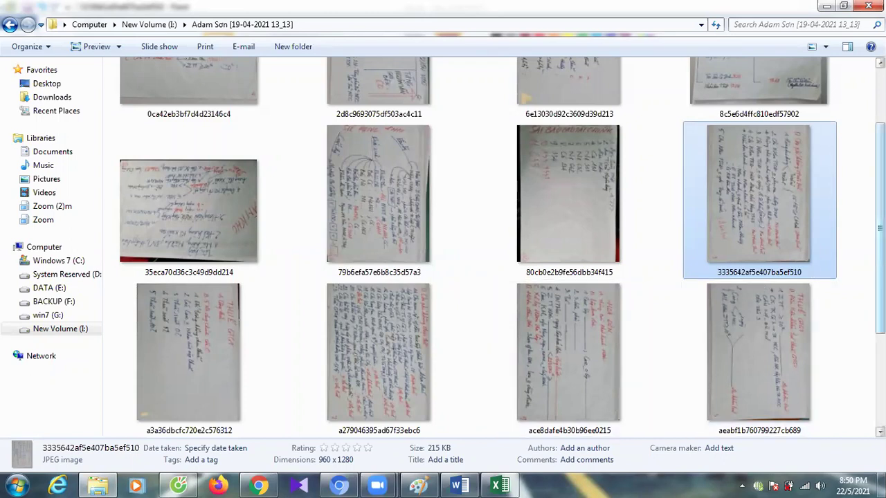
pyautogui.scroll(3, 502, 248)
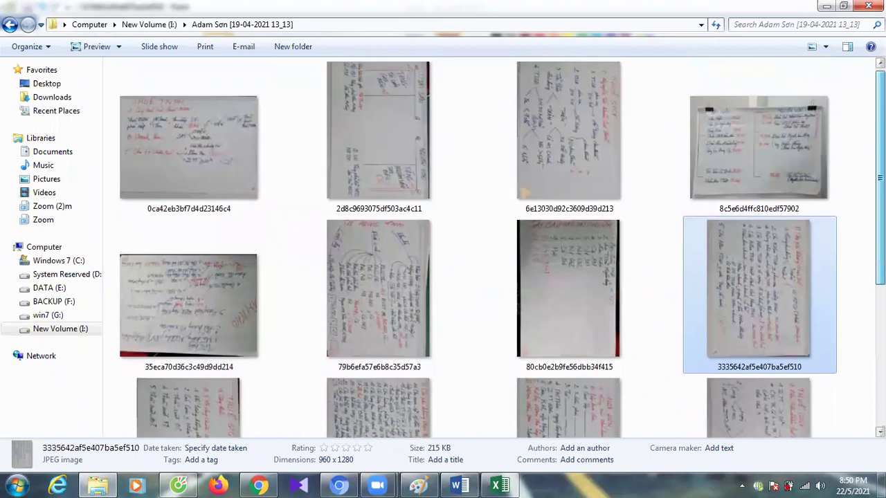
pyautogui.scroll(-5, 879, 208)
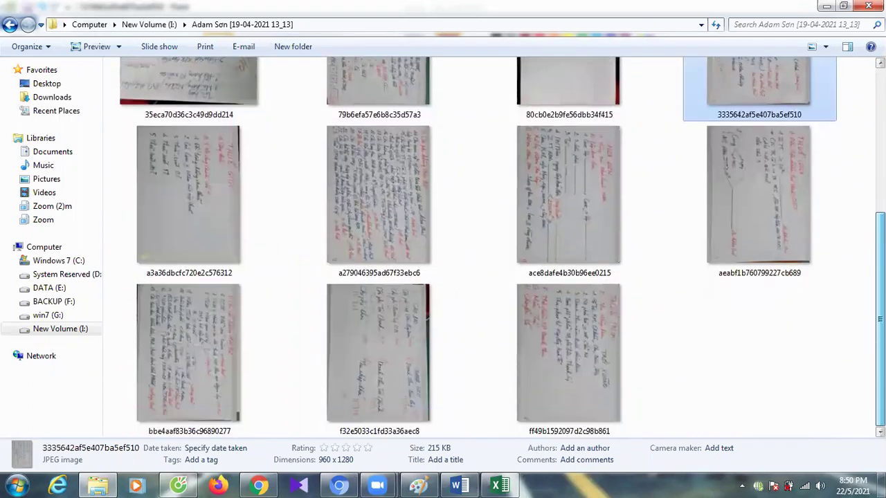
pyautogui.rightClick(220, 341)
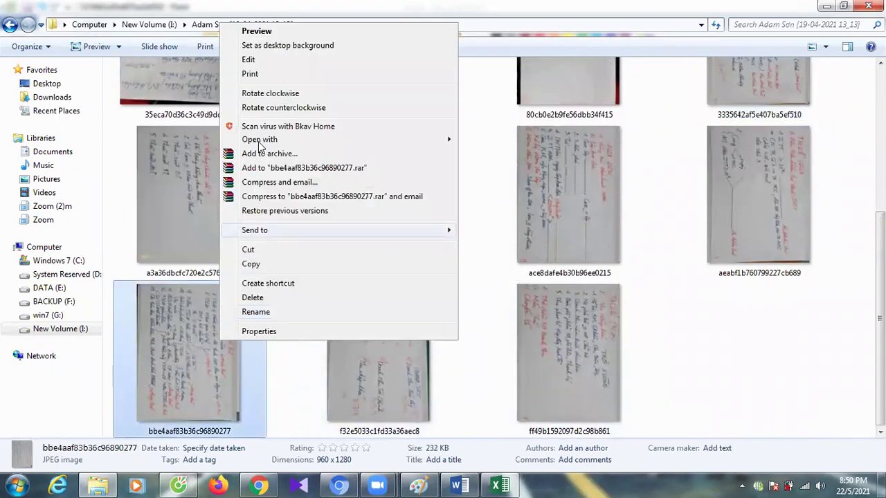
pyautogui.click(279, 61)
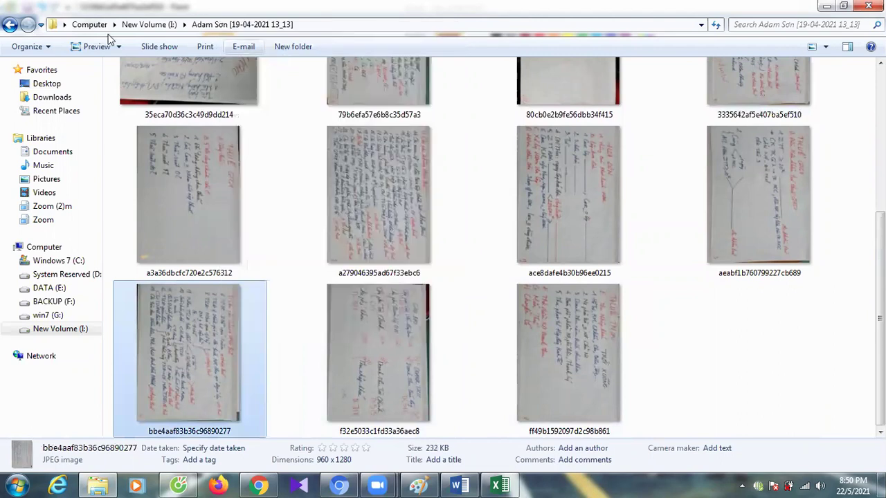
# Rotate the notes image left 90° and show items 6 to 11 of the non-deductible expenses.
pyautogui.click(122, 69)
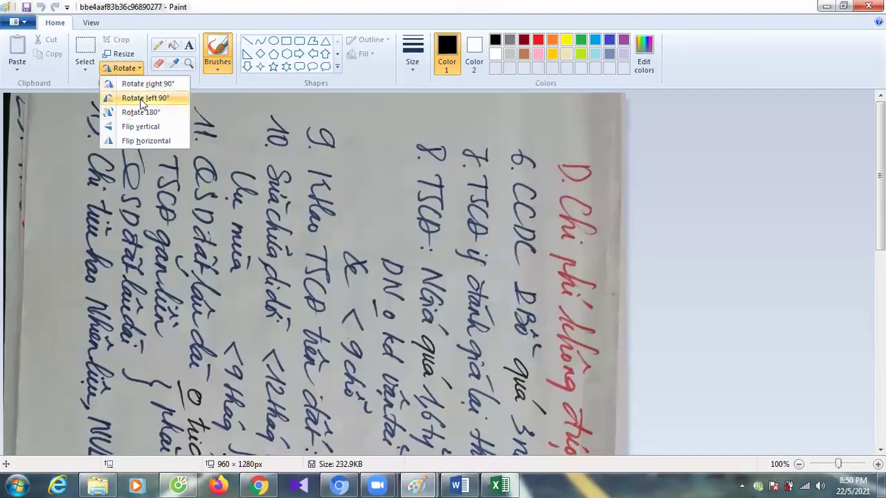
pyautogui.click(142, 98)
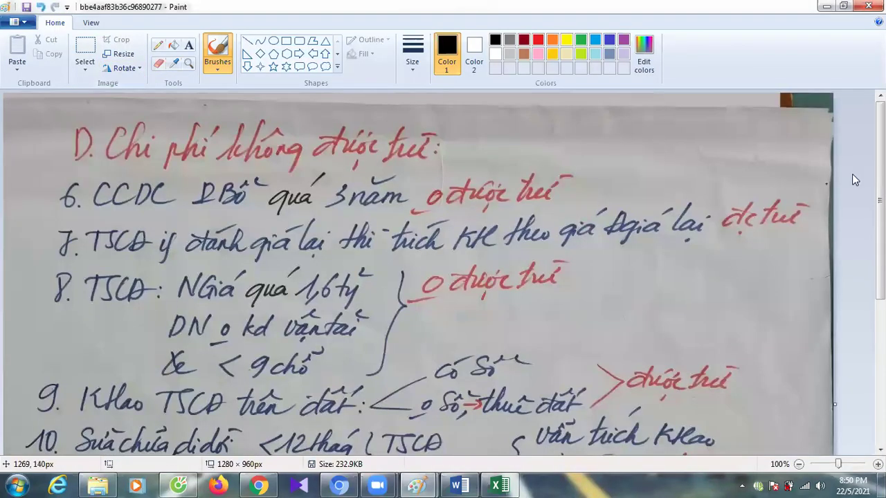
pyautogui.moveTo(880, 202); pyautogui.dragTo(880, 240)
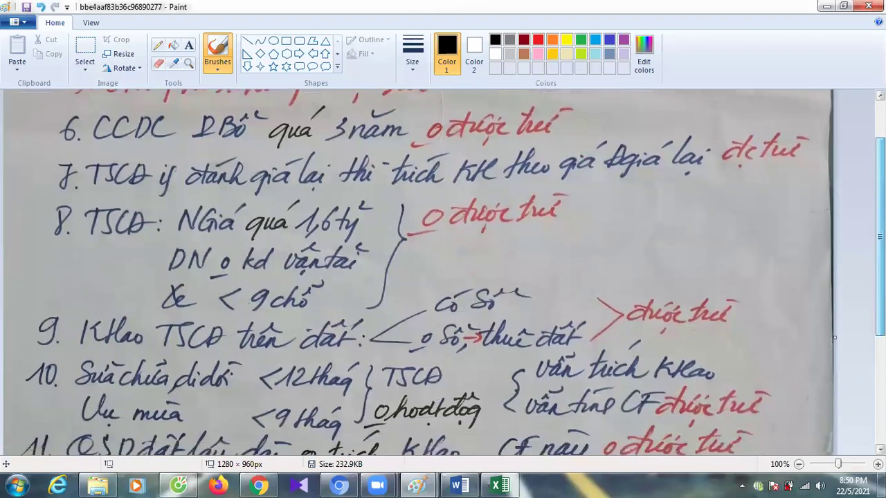
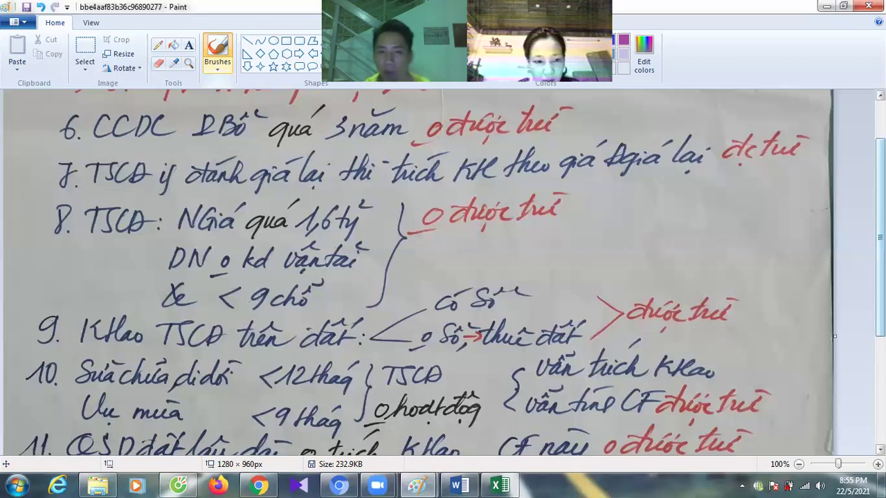
pyautogui.hotkey('alt', 'Tab')
pyautogui.hotkey('alt', 'Tab')
pyautogui.hotkey('alt', 'Tab')
pyautogui.hotkey('alt', 'Tab')
pyautogui.hotkey('alt', 'Tab')
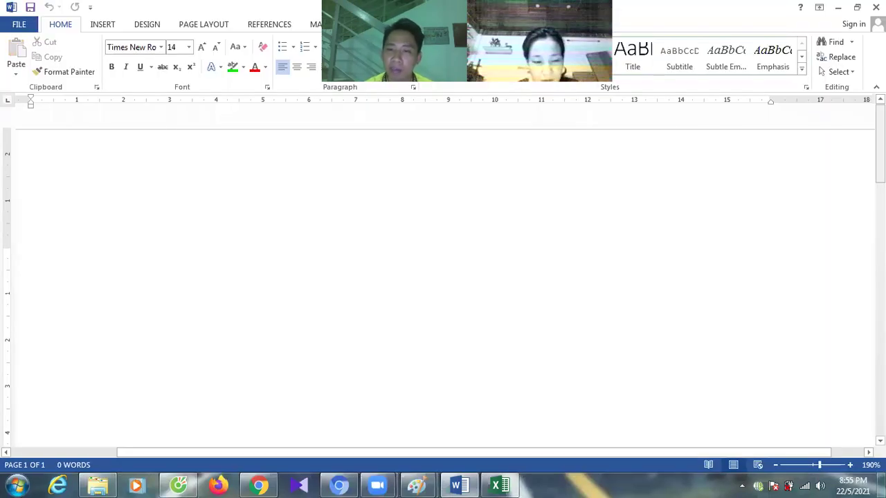
pyautogui.scroll(-3, 443, 277)
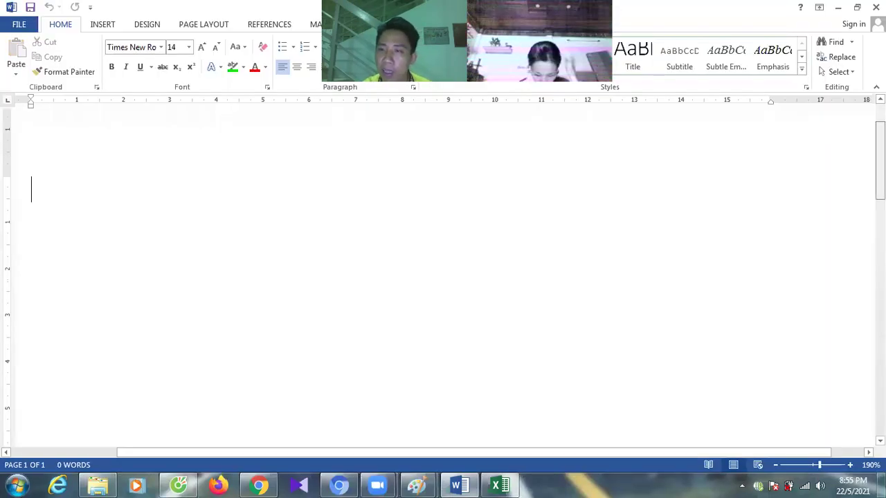
pyautogui.scroll(3, 442, 277)
pyautogui.scroll(-15, 443, 277)
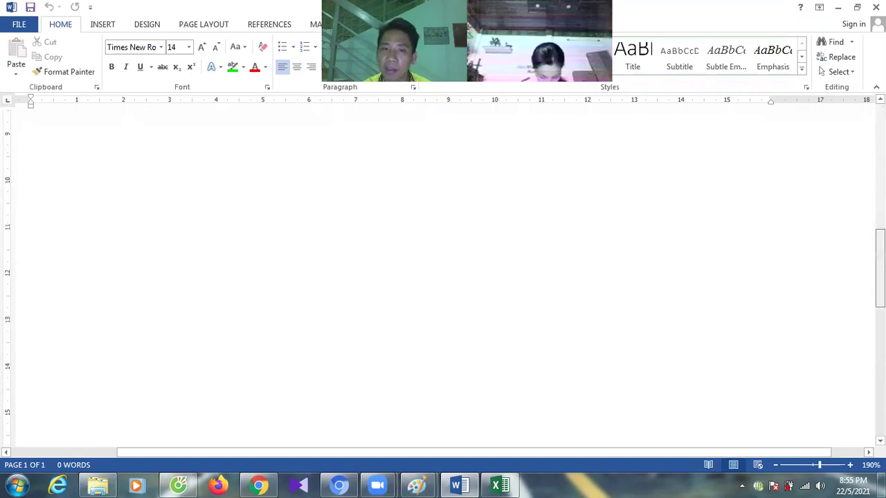
pyautogui.scroll(15, 618, 342)
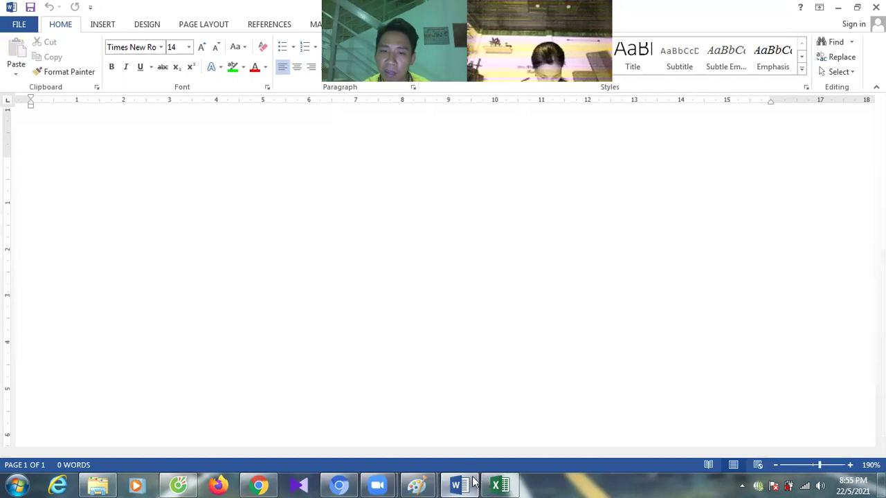
# Switch to Excel and enter CÔNG TY TƯ VẤN THUẾ TÍN VIỆT, MUA XE AU DI 5 CHỖ ST 2.2 TỶ (ST GỒM THUẾ GTGT 10%) in A13.
pyautogui.click(493, 485)
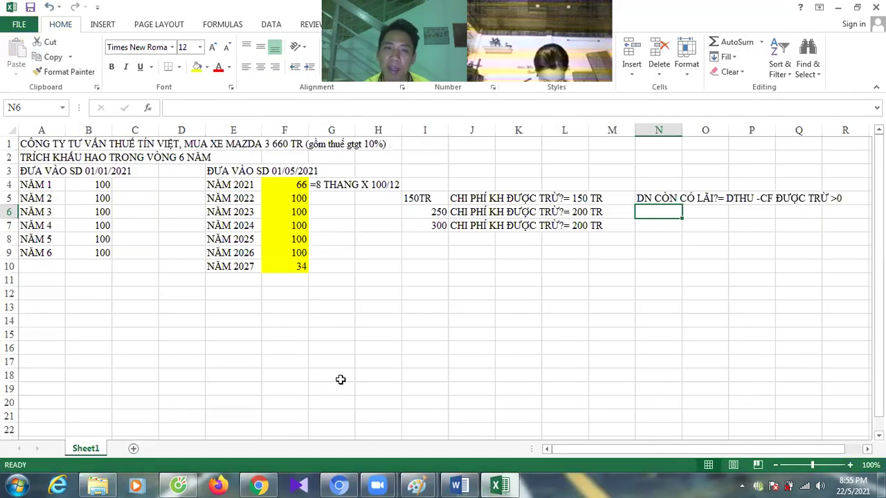
pyautogui.click(35, 308)
pyautogui.moveTo(419, 485)
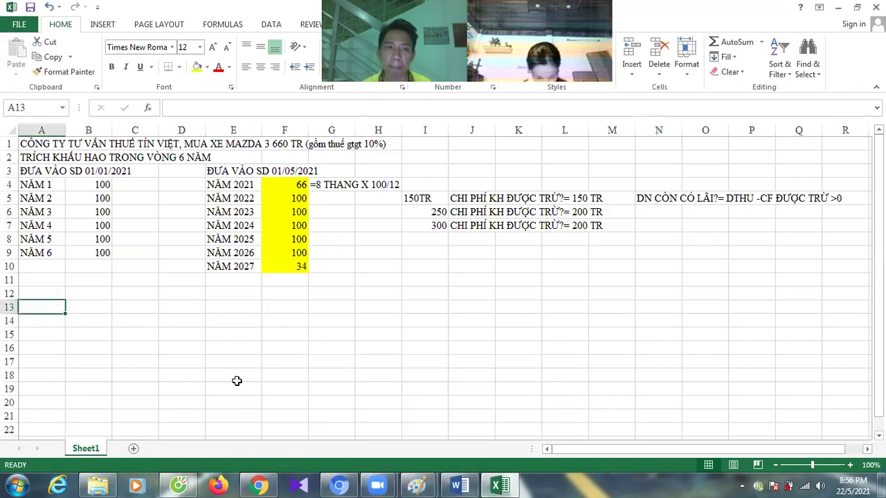
pyautogui.write('CTY')
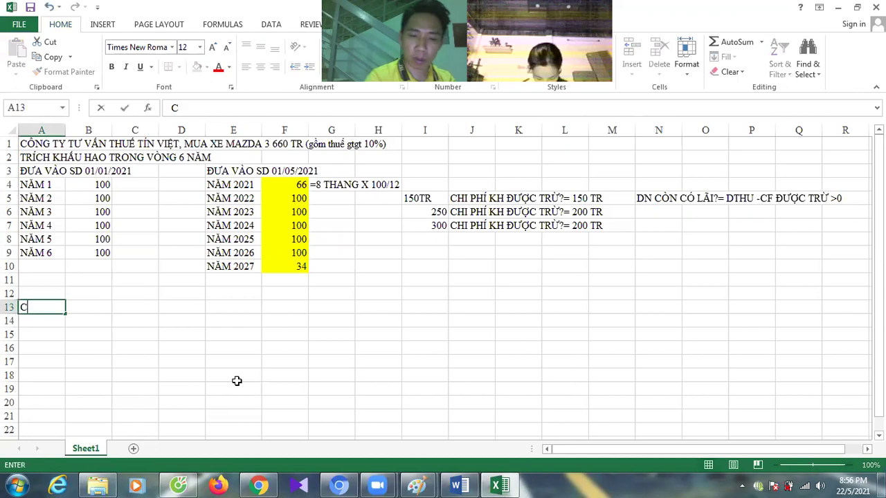
pyautogui.press('BackSpace')
pyautogui.press('BackSpace')
pyautogui.write('ÔN')
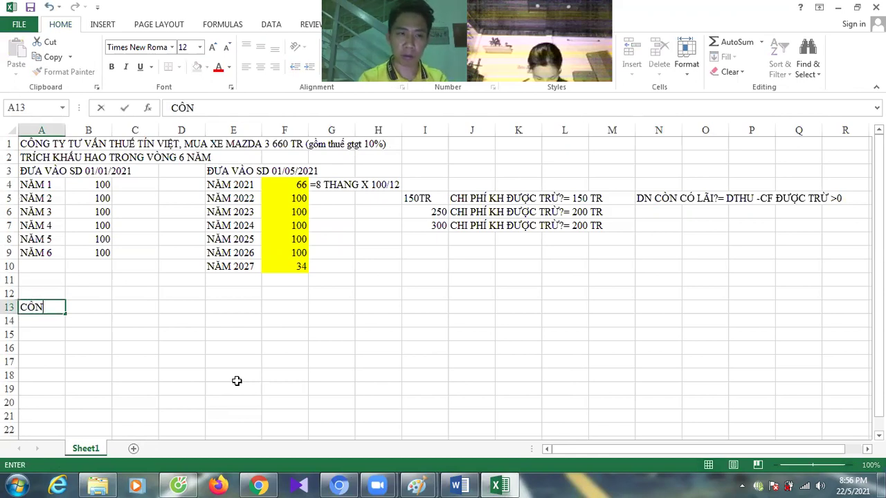
pyautogui.write('G TY TUw VẤN THUẾ')
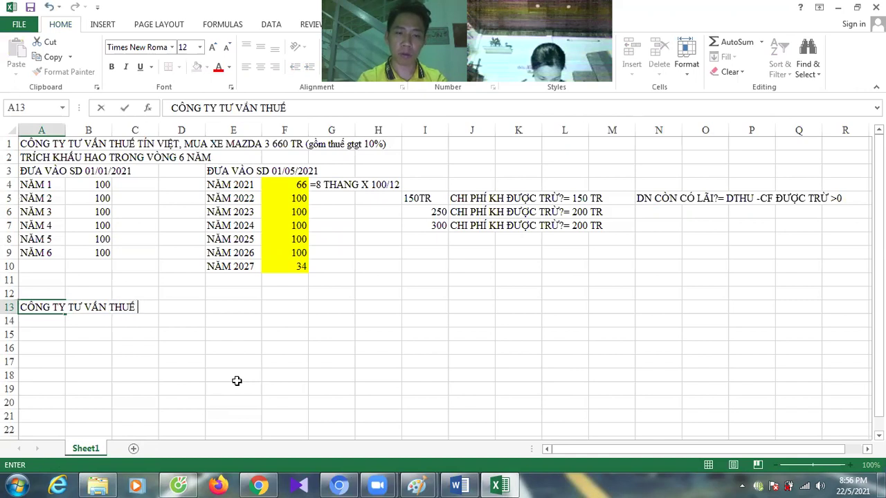
pyautogui.write(' TÍN VIỆT')
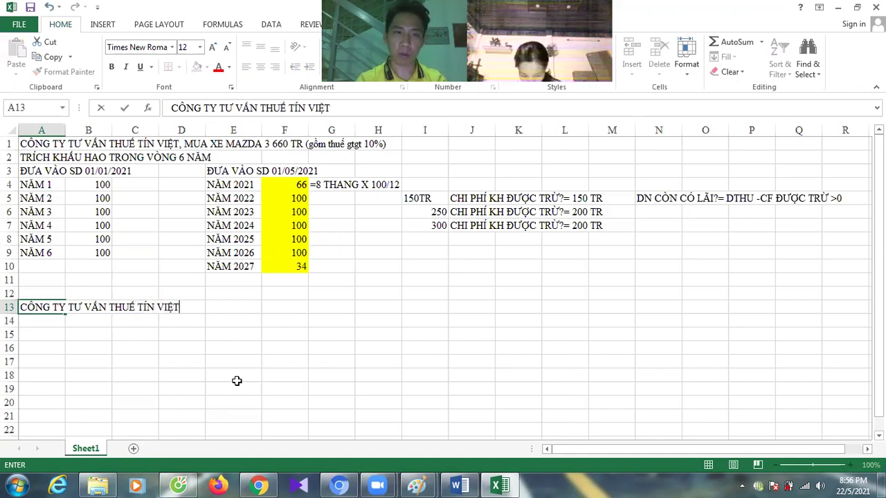
pyautogui.write(', MUA XE ')
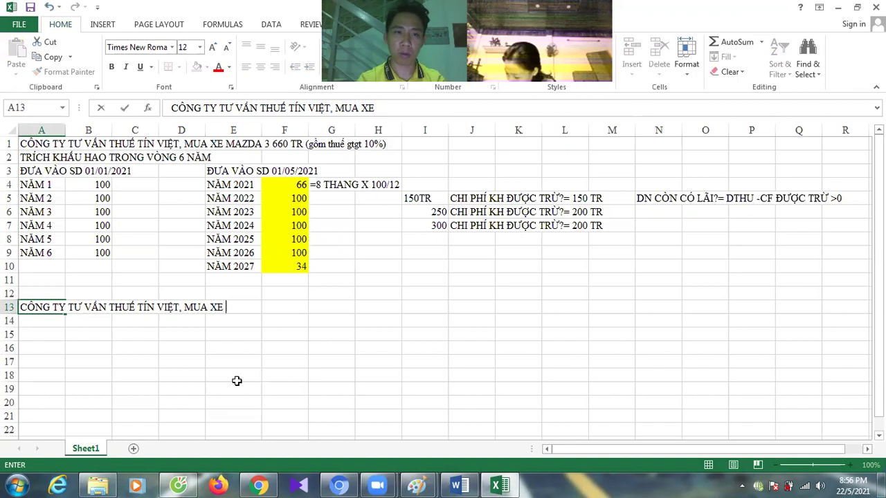
pyautogui.write('AU DI ')
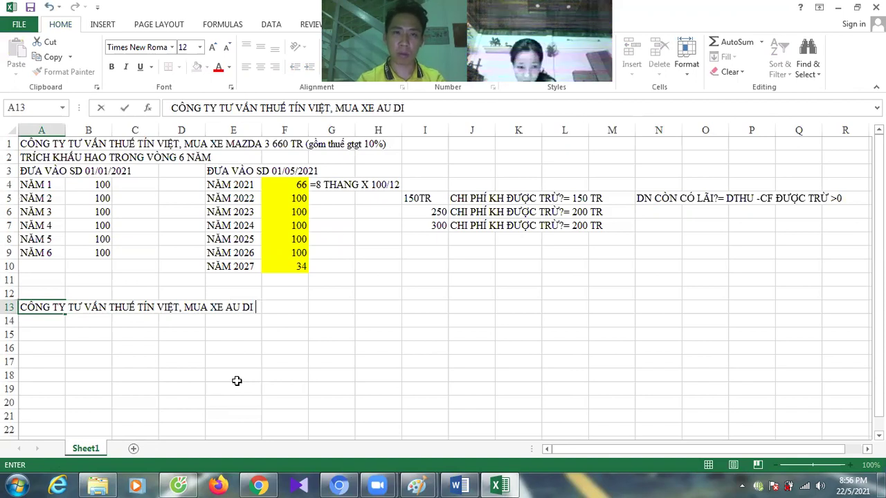
pyautogui.write('5CHOOL')
pyautogui.press('BackSpace')
pyautogui.press('BackSpace')
pyautogui.press('BackSpace')
pyautogui.press('BackSpace')
pyautogui.press('BackSpace')
pyautogui.write('C')
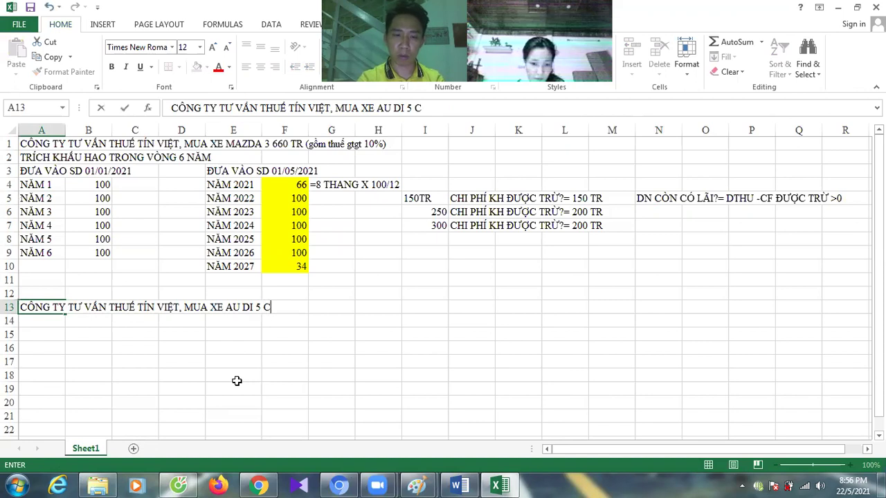
pyautogui.write('HỖ ST ')
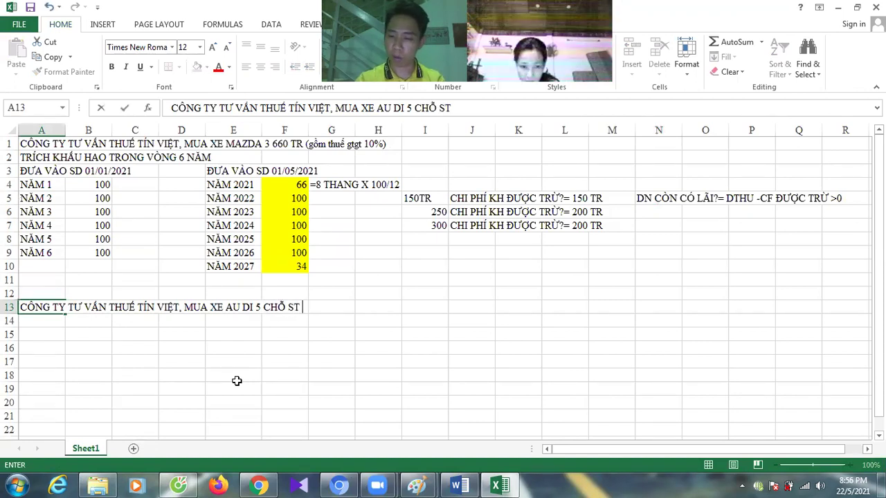
pyautogui.write('2.2 TỶ ')
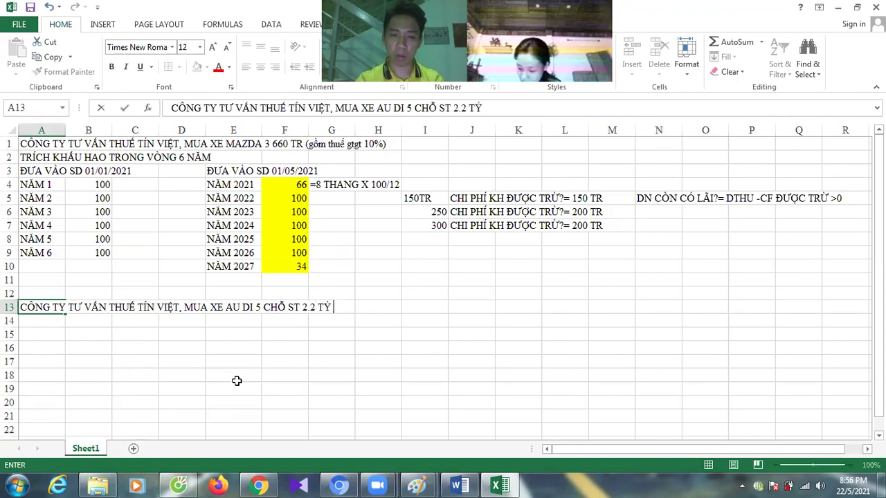
pyautogui.write('(ST G')
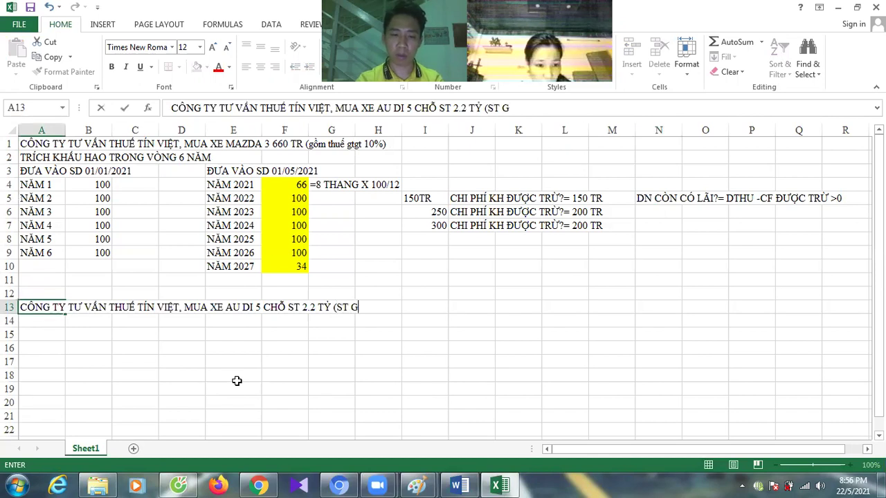
pyautogui.write('ỒM THUẾ GT')
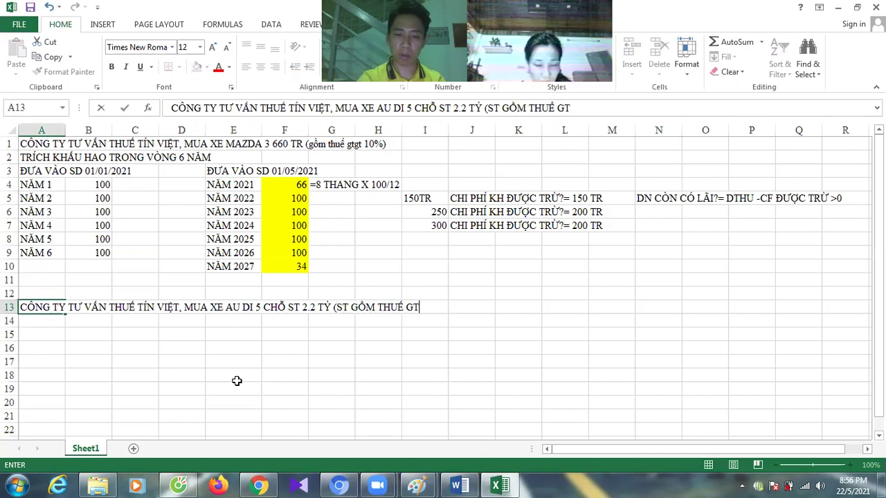
pyautogui.write('GT 10%)')
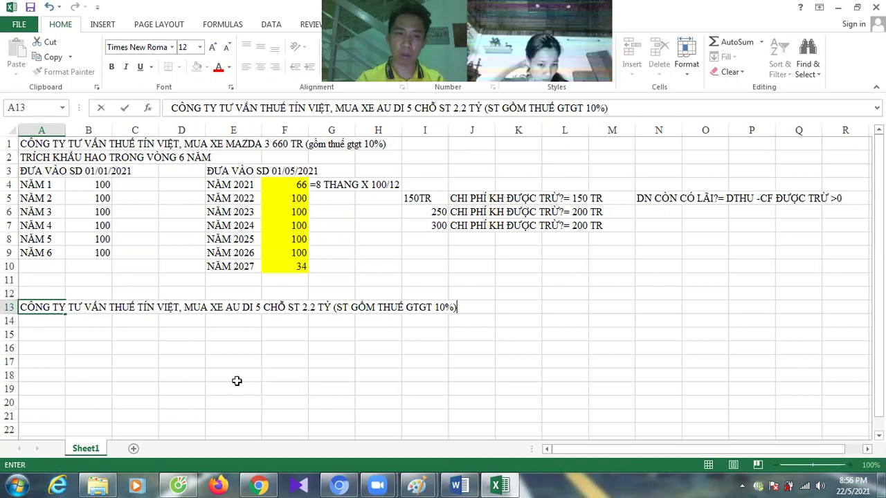
pyautogui.press('Return')
# Write the question HỎI: CF KHẤU HAO ĐƯỢC TRỪ BAO TIỀN? 1.6TY. in A14, below the Audi example.
pyautogui.write('CHO')
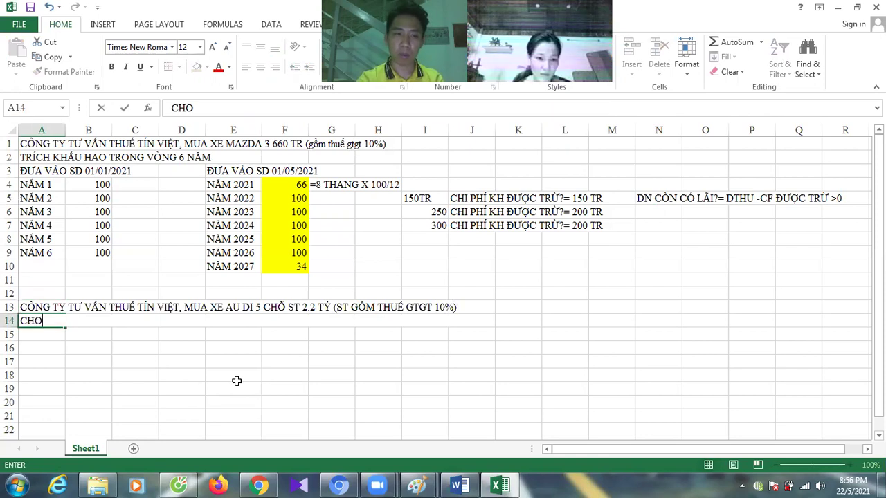
pyautogui.press('BackSpace')
pyautogui.press('BackSpace')
pyautogui.press('BackSpace')
pyautogui.write('HOI')
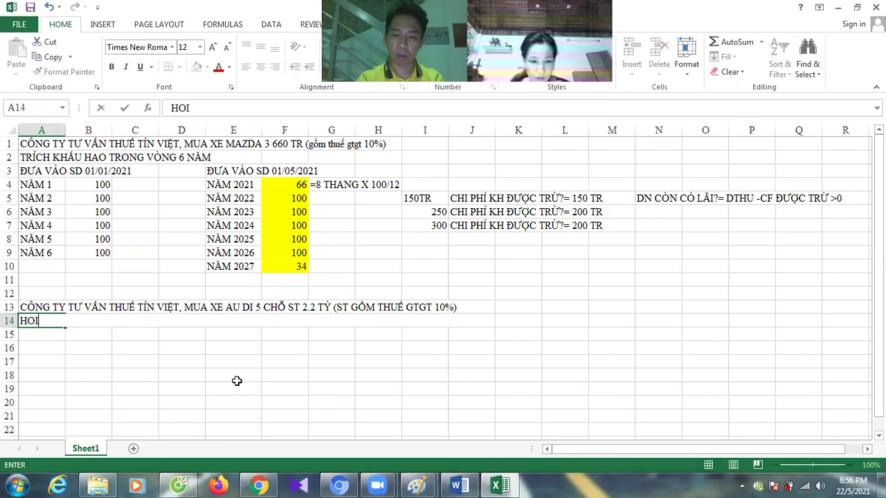
pyautogui.write('r: CG')
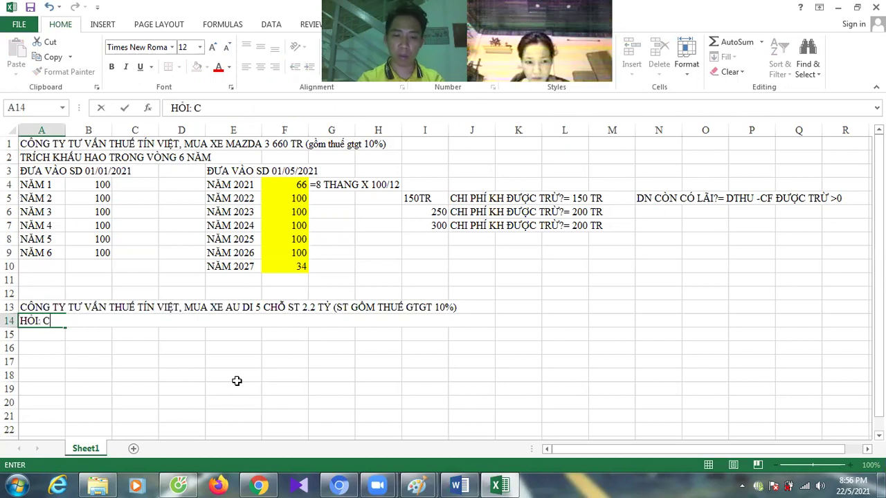
pyautogui.press('BackSpace')
pyautogui.write('F KH')
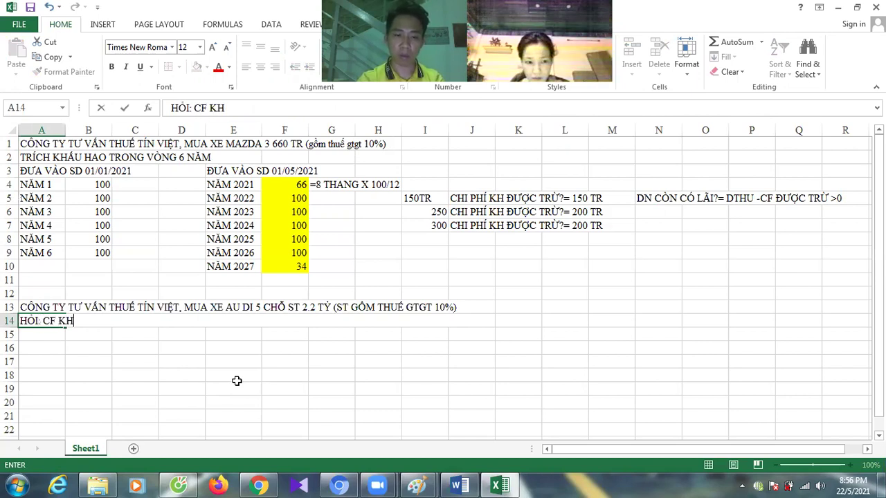
pyautogui.write('AAUS HAO DDUWOWJC TRUWF BA')
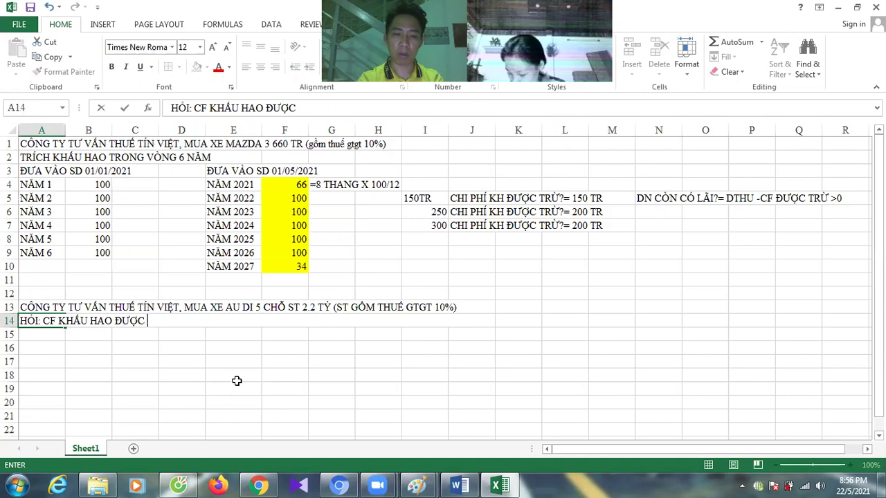
pyautogui.write('O TIEEFN?')
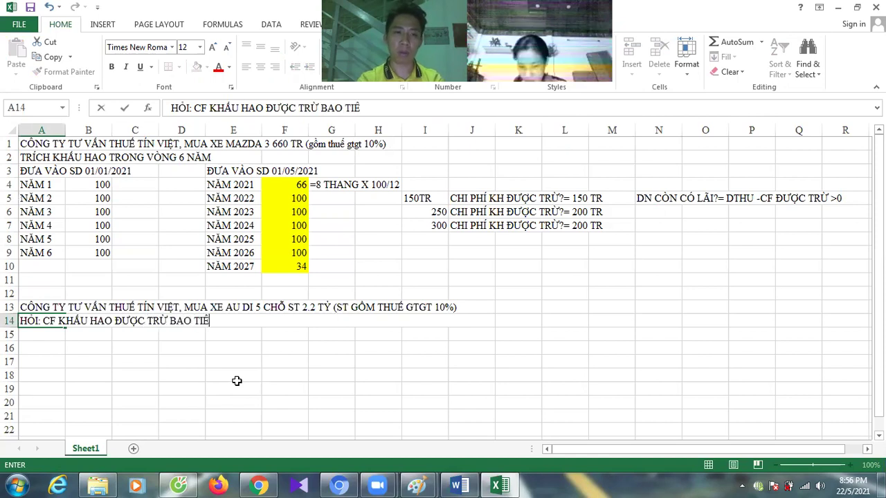
pyautogui.write(' 1.')
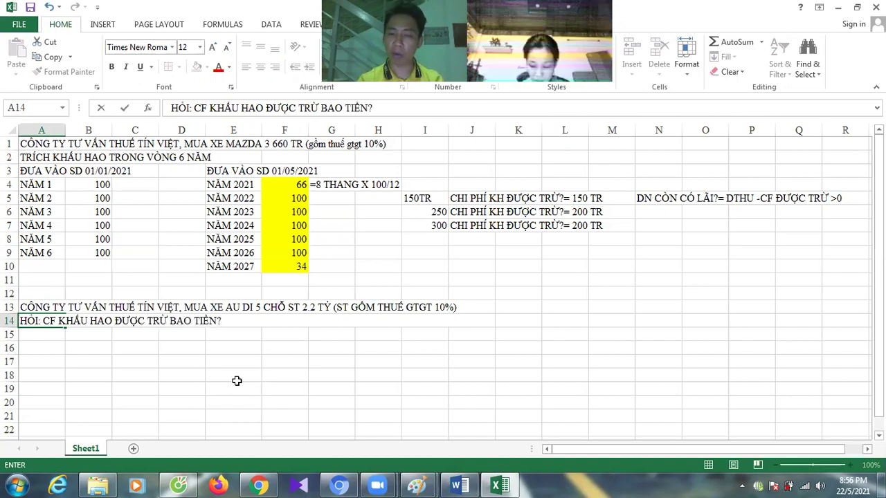
pyautogui.write('6TY')
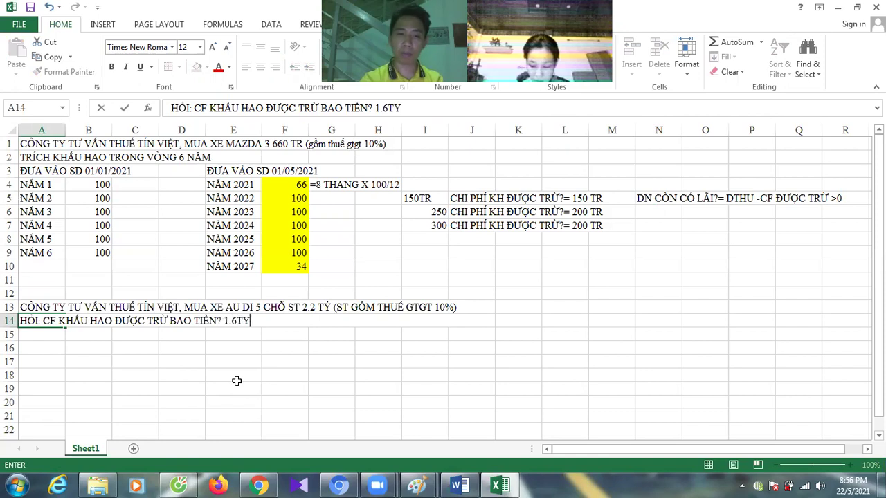
pyautogui.write('.')
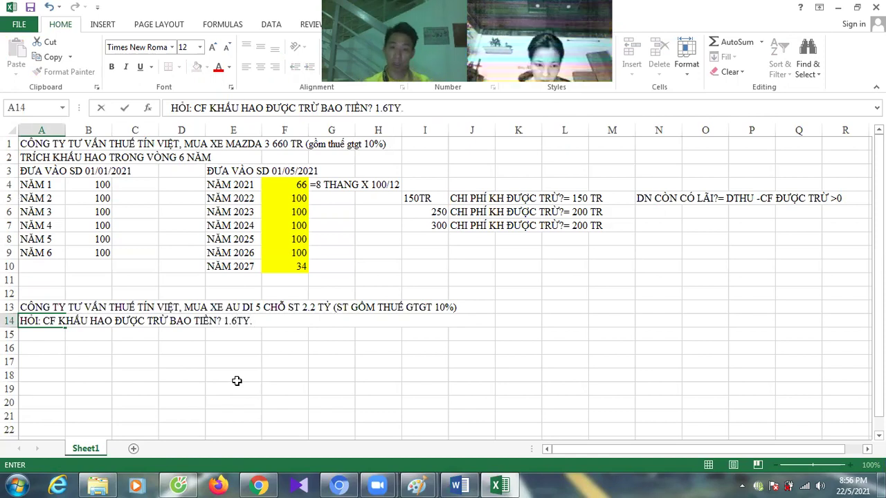
# Check item 8 on fixed assets in the Paint notes, return to the Excel workbook and commit the A14 entry.
pyautogui.hotkey('alt', 'Tab')
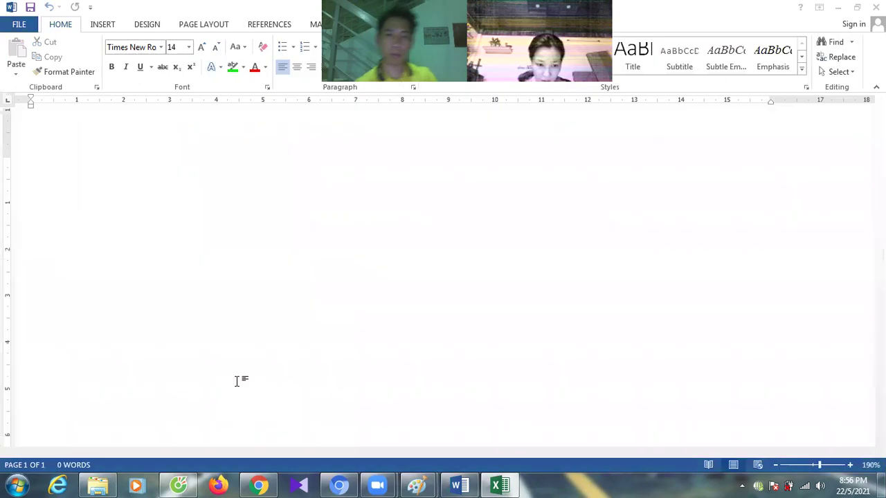
pyautogui.hotkey('alt', 'Tab')
pyautogui.hotkey('alt', 'Tab')
pyautogui.hotkey('alt', 'Tab')
pyautogui.hotkey('alt', 'Tab')
pyautogui.hotkey('alt', 'shift', 'Tab')
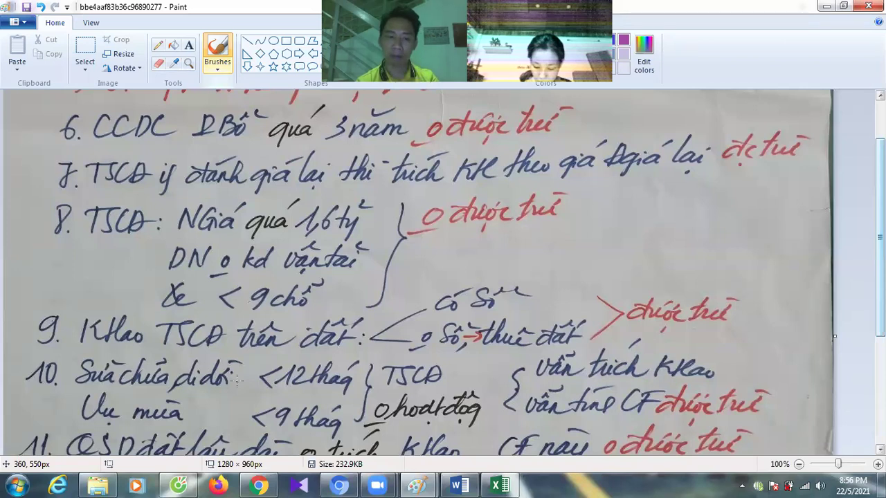
pyautogui.hotkey('alt', 'Tab')
pyautogui.hotkey('alt', 'Tab')
pyautogui.press('Return')
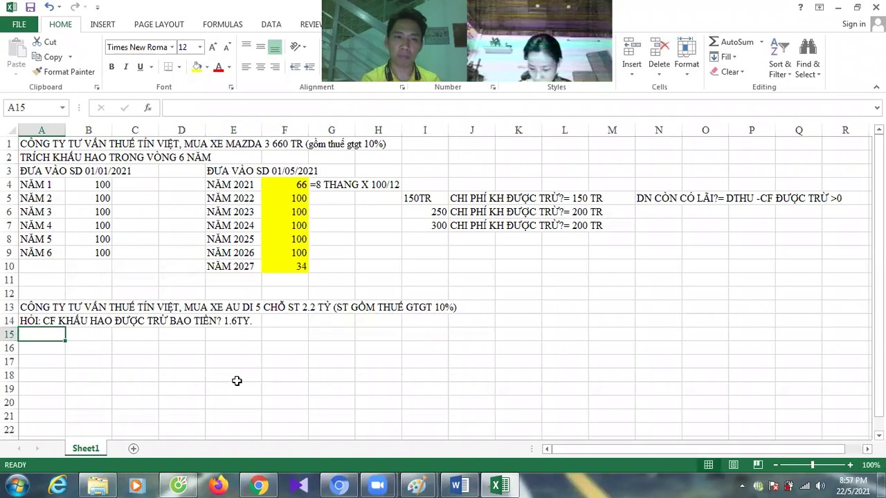
# Copy the Audi example in A13:B14 and paste it starting at A16.
pyautogui.press('Up')
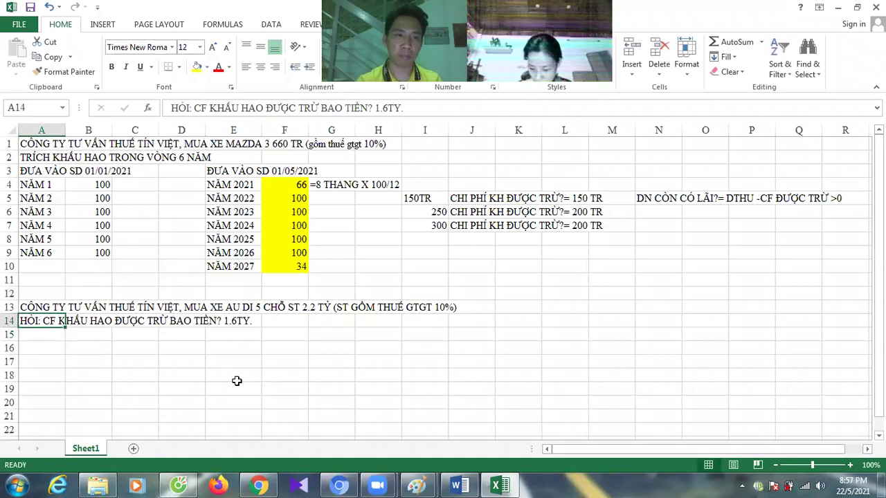
pyautogui.press('Up')
pyautogui.hotkey('shift', 'Down')
pyautogui.hotkey('shift', 'Right')
pyautogui.hotkey('ctrl', 'c')
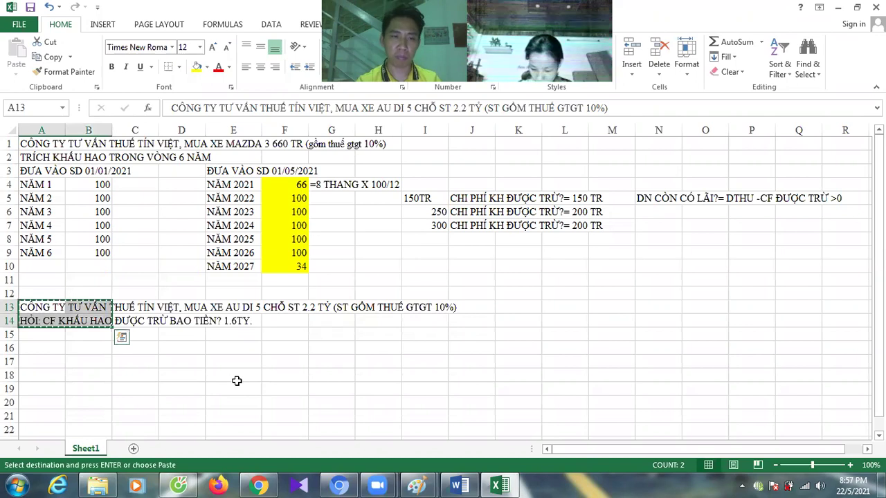
pyautogui.press('Down')
pyautogui.press('Down')
pyautogui.press('Down')
pyautogui.press('Return')
# Replace AU DI with MAZDA in the copied company sentence in A16.
pyautogui.press('Down')
pyautogui.press('Up')
pyautogui.press('F2')
pyautogui.hotkey('ctrl', 'Left')
pyautogui.hotkey('ctrl', 'Left')
pyautogui.hotkey('ctrl', 'Left')
pyautogui.hotkey('ctrl', 'Left')
pyautogui.hotkey('ctrl', 'Left')
pyautogui.hotkey('ctrl', 'Left')
pyautogui.hotkey('ctrl', 'Left')
pyautogui.hotkey('ctrl', 'Left')
pyautogui.hotkey('ctrl', 'Left')
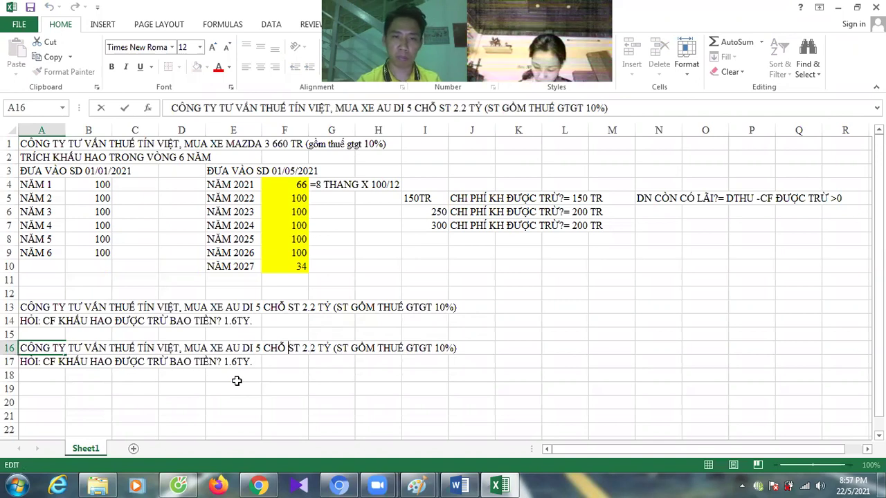
pyautogui.hotkey('ctrl', 'Left')
pyautogui.press('Left')
pyautogui.hotkey('ctrl', 'shift', 'Left')
pyautogui.hotkey('ctrl', 'shift', 'Left')
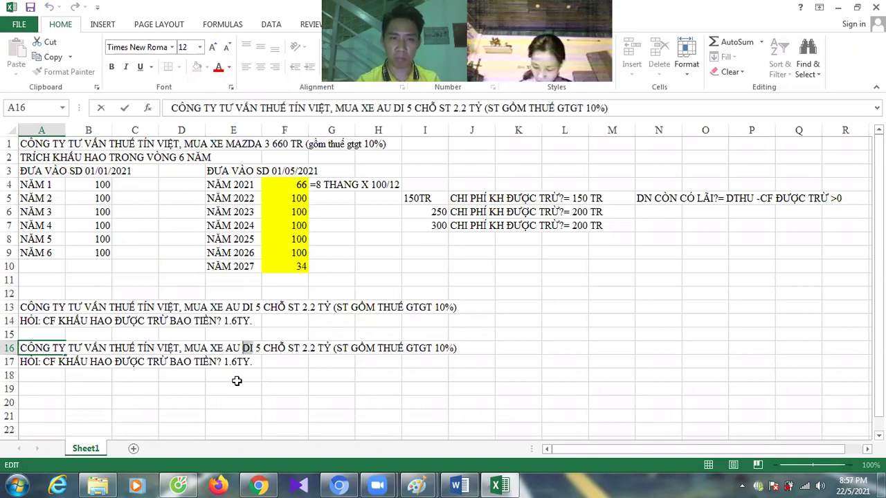
pyautogui.write('MAZ')
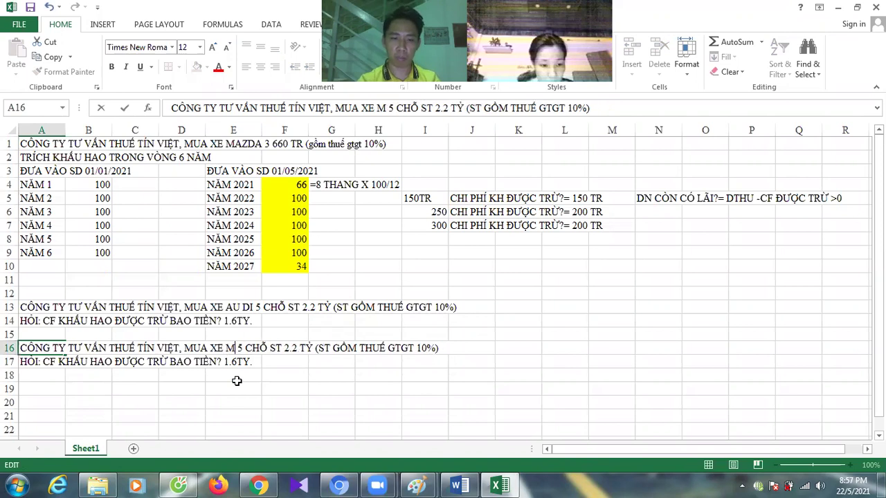
pyautogui.write('DA')
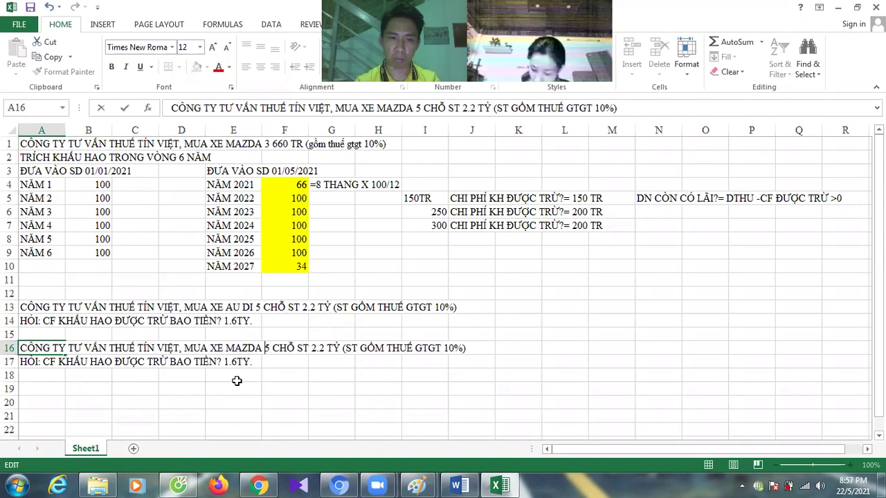
# Change the car's price in the A16 sentence to 770 TR and commit the entry.
pyautogui.press('Right')
pyautogui.press('Right')
pyautogui.press('Right')
pyautogui.press('Right')
pyautogui.press('Right')
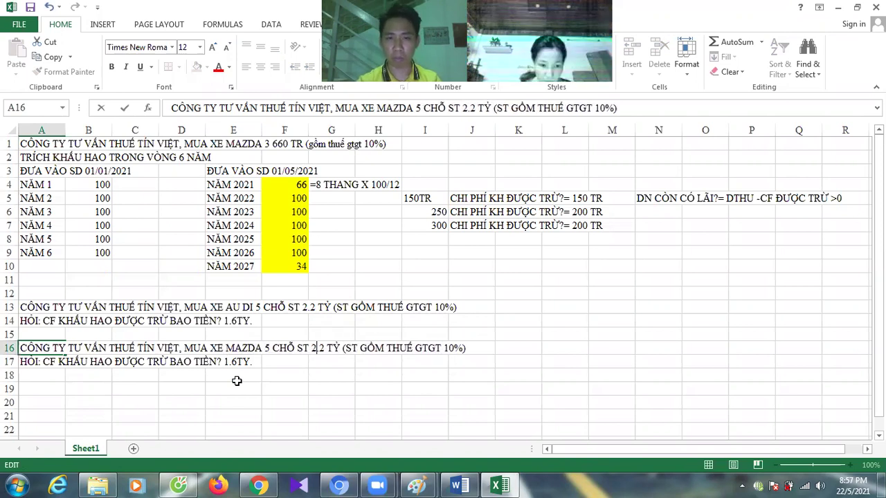
pyautogui.hotkey('shift', 'Right')
pyautogui.hotkey('shift', 'Right')
pyautogui.hotkey('shift', 'Right')
pyautogui.hotkey('shift', 'Right')
pyautogui.hotkey('shift', 'Right')
pyautogui.hotkey('shift', 'Right')
pyautogui.write('770 TR')
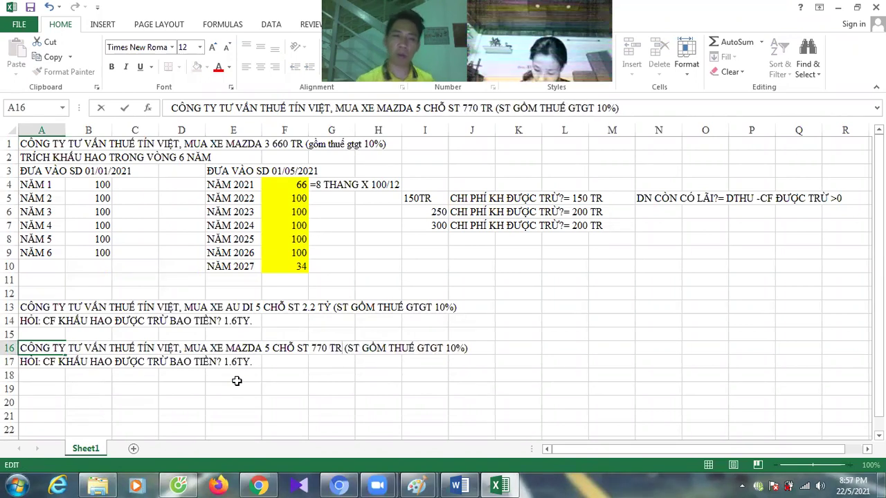
pyautogui.press('Return')
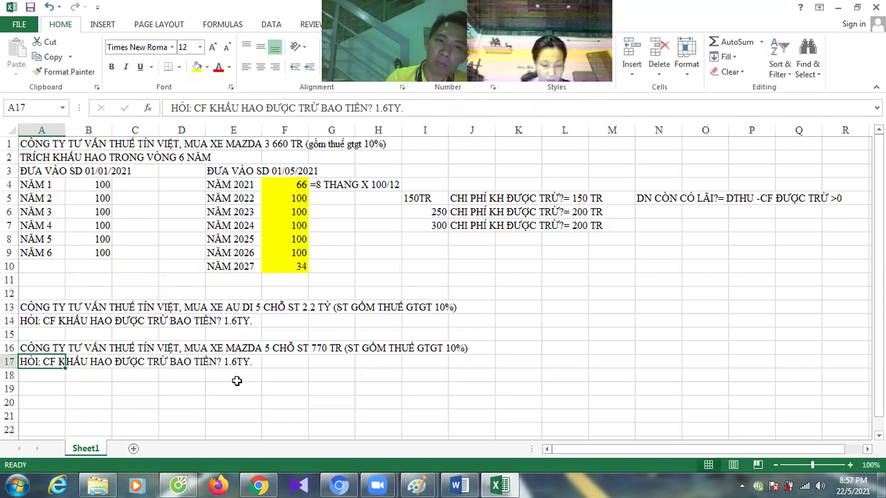
# Replace the 1.6TY. answer in A17 with 700 TR and commit the entry.
pyautogui.press('F2')
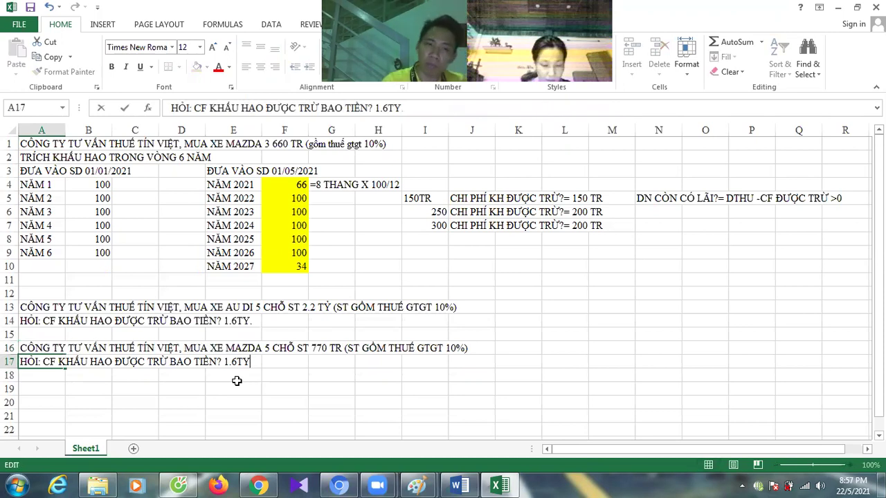
pyautogui.press('BackSpace')
pyautogui.press('BackSpace')
pyautogui.press('BackSpace')
pyautogui.press('BackSpace')
pyautogui.press('BackSpace')
pyautogui.press('BackSpace')
pyautogui.press('BackSpace')
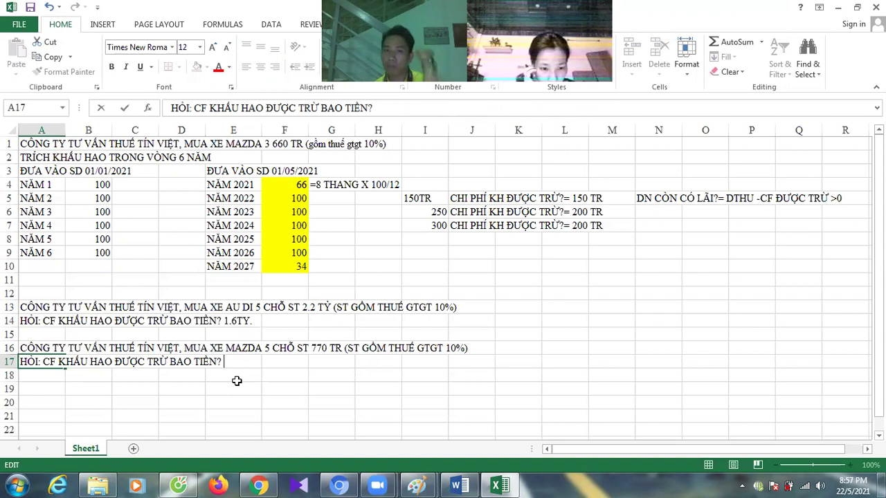
pyautogui.write('700 TR')
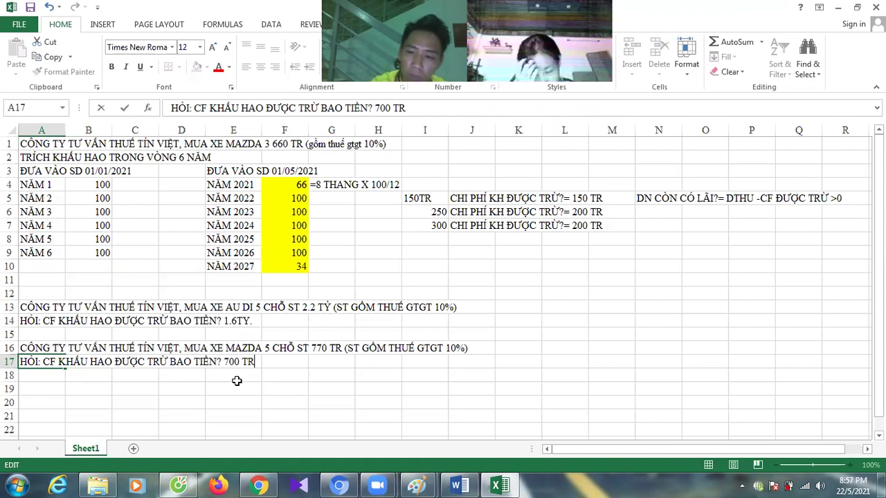
pyautogui.press('Return')
# Copy the Mazda example in A16:A17 and paste it starting at A19.
pyautogui.press('Up')
pyautogui.press('Up')
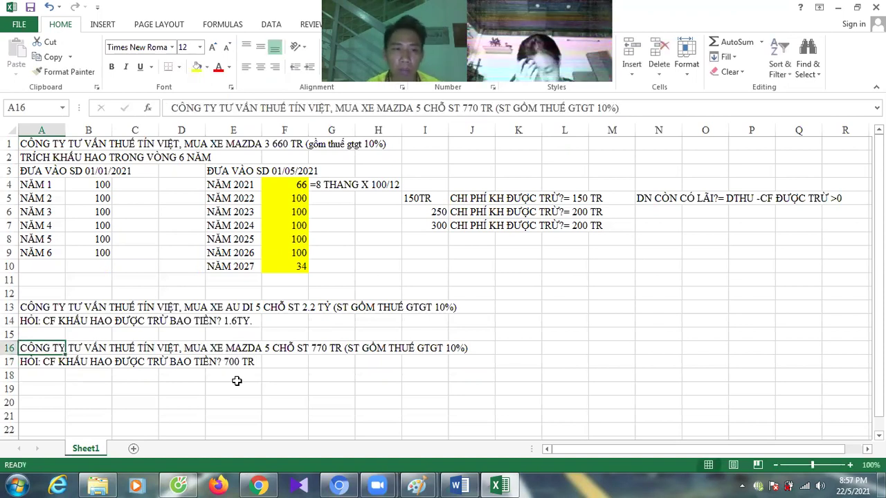
pyautogui.hotkey('shift', 'Down')
pyautogui.hotkey('ctrl', 'c')
pyautogui.press('Down')
pyautogui.press('Down')
pyautogui.press('Down')
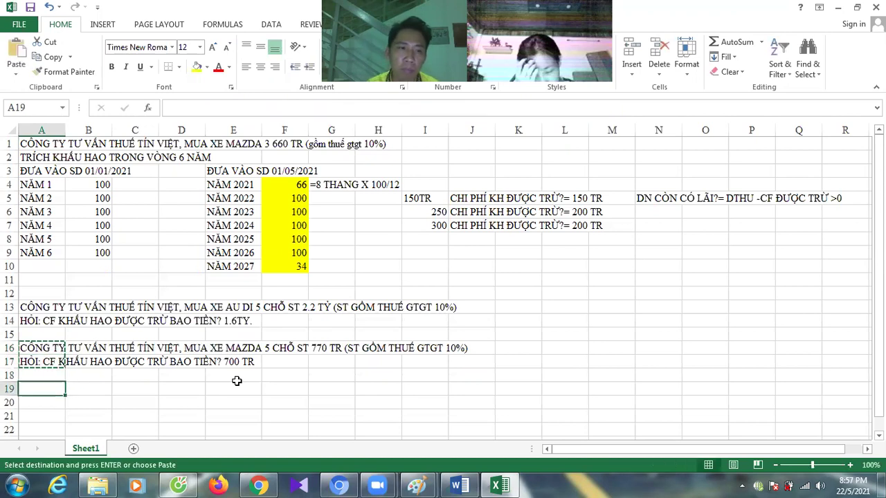
pyautogui.hotkey('ctrl', 'v')
pyautogui.press('Escape')
pyautogui.press('Up')
pyautogui.press('Down')
# Replace the company name TƯ VẤN THUẾ TÍN VIỆT in A19 with VẬN TẢI UY TÍN.
pyautogui.press('F2')
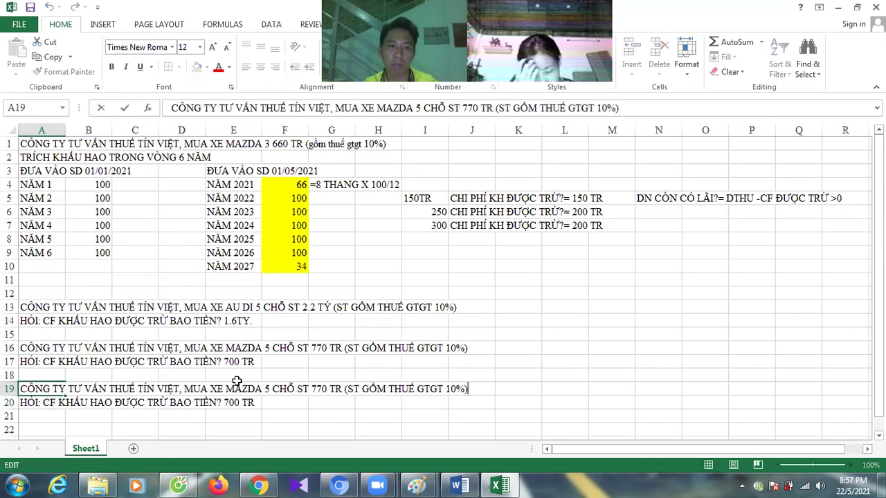
pyautogui.hotkey('ctrl', 'Left')
pyautogui.hotkey('ctrl', 'Left')
pyautogui.hotkey('ctrl', 'Left')
pyautogui.hotkey('ctrl', 'Left')
pyautogui.hotkey('ctrl', 'Left')
pyautogui.hotkey('ctrl', 'Left')
pyautogui.hotkey('ctrl', 'Left')
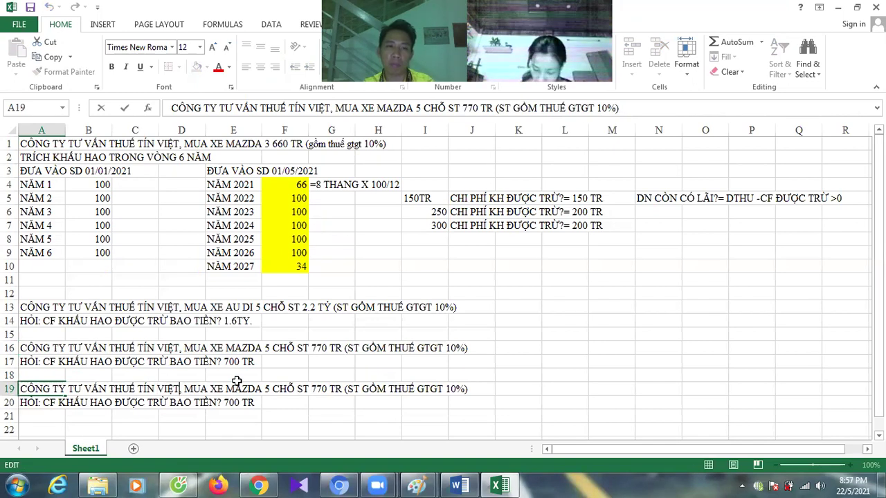
pyautogui.hotkey('ctrl', 'Left')
pyautogui.hotkey('shift', 'Right')
pyautogui.hotkey('shift', 'Right')
pyautogui.hotkey('shift', 'Right')
pyautogui.hotkey('shift', 'Right')
pyautogui.hotkey('shift', 'Right')
pyautogui.hotkey('shift', 'Right')
pyautogui.hotkey('shift', 'Right')
pyautogui.hotkey('shift', 'Right')
pyautogui.hotkey('ctrl', 'shift', 'Left')
pyautogui.hotkey('ctrl', 'shift', 'Left')
pyautogui.hotkey('ctrl', 'shift', 'Left')
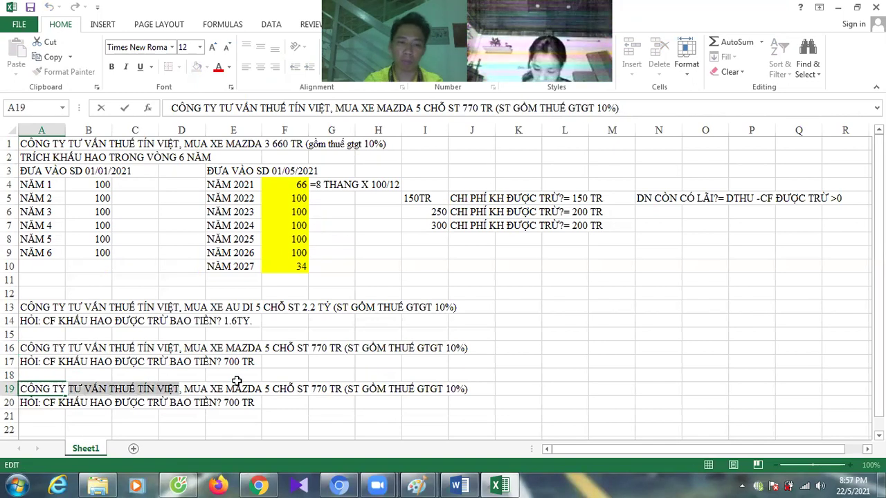
pyautogui.write('VAAN TAIR ')
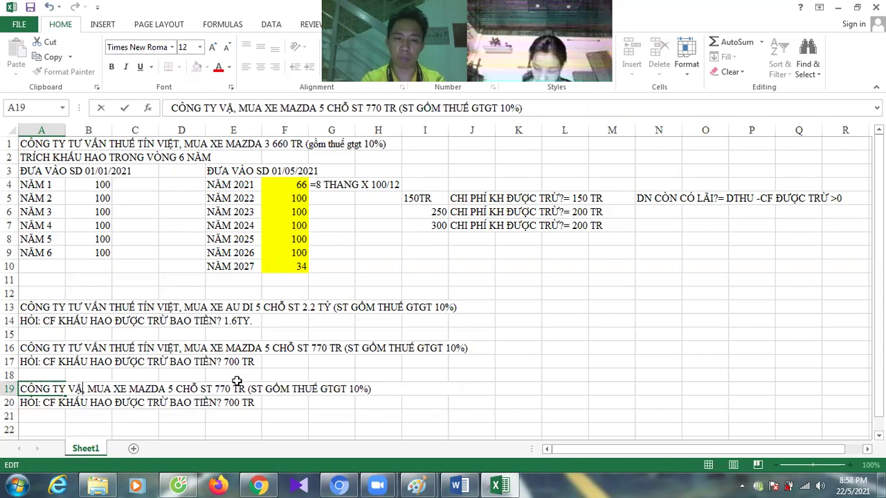
pyautogui.write('UY TIN')
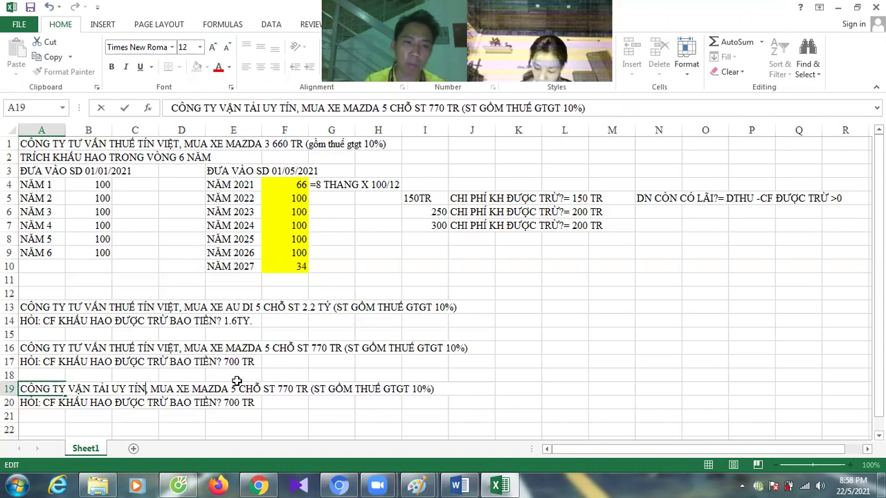
# Replace MAZDA 5 with PORCHES in the A19 sentence.
pyautogui.hotkey('ctrl', 'Right')
pyautogui.hotkey('ctrl', 'Right')
pyautogui.hotkey('ctrl', 'Right')
pyautogui.hotkey('ctrl', 'Right')
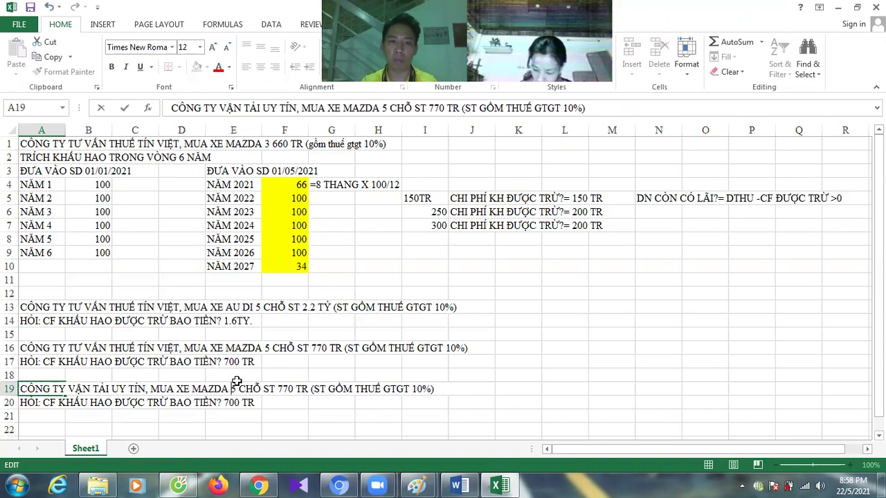
pyautogui.hotkey('ctrl', 'shift', 'Left')
pyautogui.hotkey('ctrl', 'shift', 'Left')
pyautogui.hotkey('ctrl', 'shift', 'Left')
pyautogui.hotkey('shift', 'Right')
pyautogui.hotkey('shift', 'Right')
pyautogui.hotkey('shift', 'Right')
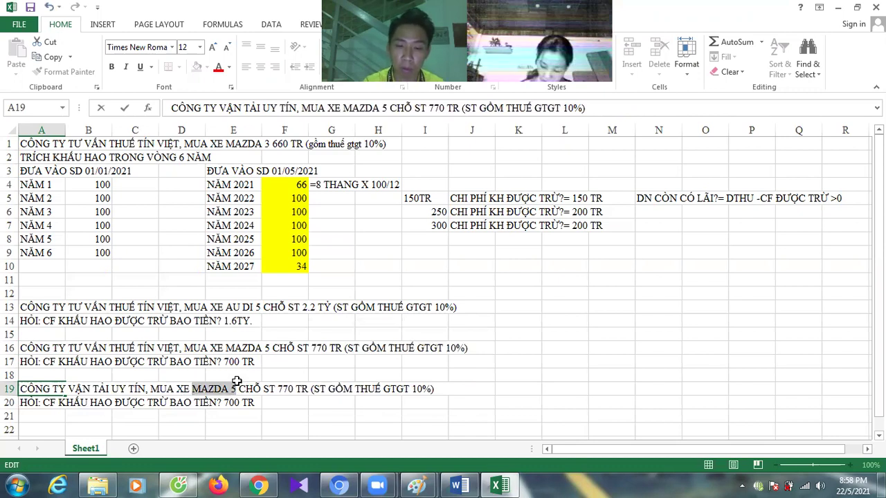
pyautogui.write('PORCHE')
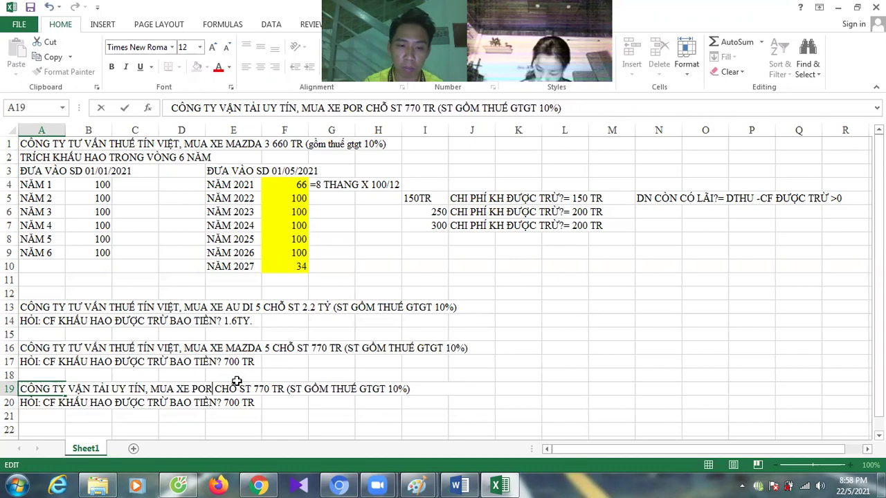
pyautogui.write('S')
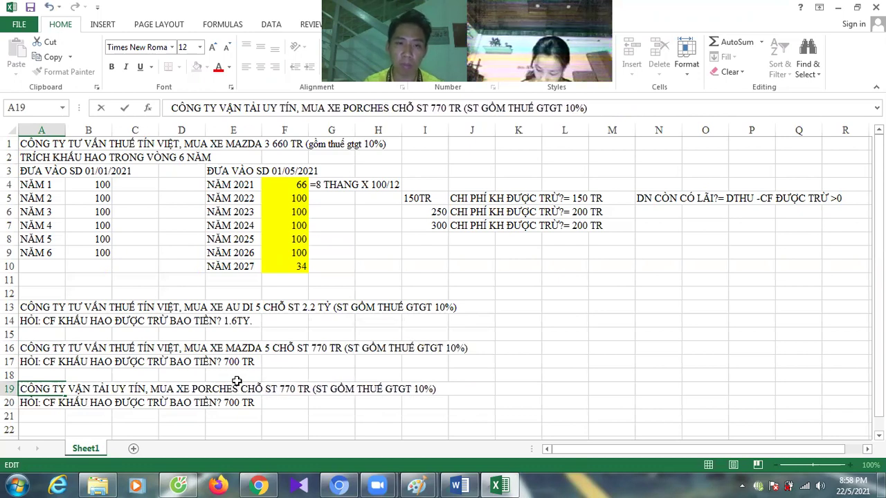
# Change the car's price in the A19 sentence to 22 TỶ and commit the entry.
pyautogui.press('Right')
pyautogui.press('Right')
pyautogui.press('Right')
pyautogui.press('Right')
pyautogui.hotkey('shift', 'Right')
pyautogui.hotkey('shift', 'Right')
pyautogui.hotkey('shift', 'Right')
pyautogui.hotkey('shift', 'Right')
pyautogui.hotkey('shift', 'Right')
pyautogui.hotkey('shift', 'Right')
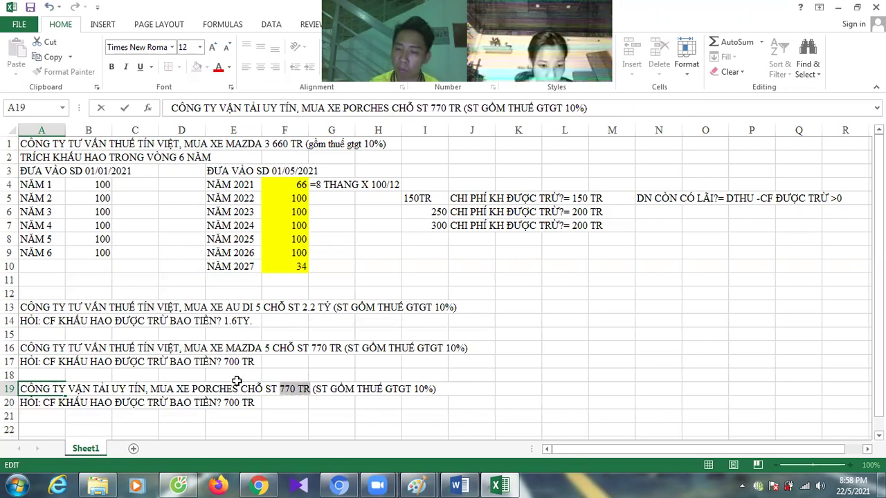
pyautogui.write('22 TỶ')
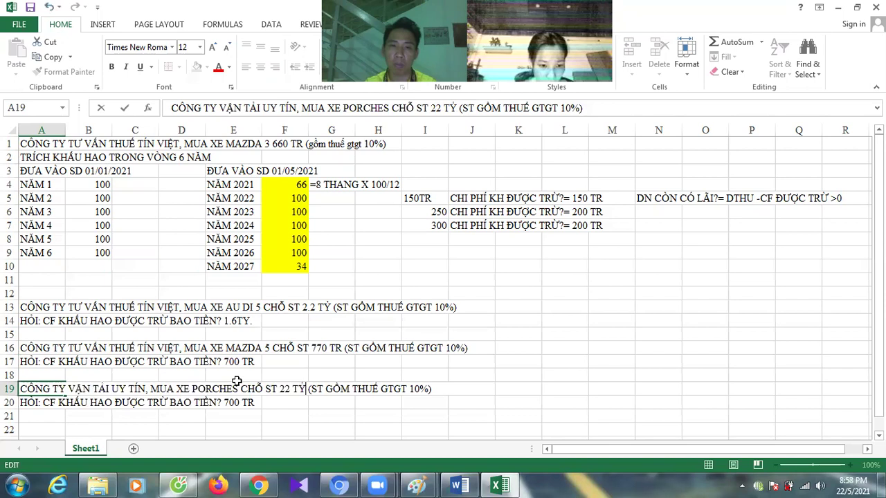
pyautogui.press('Return')
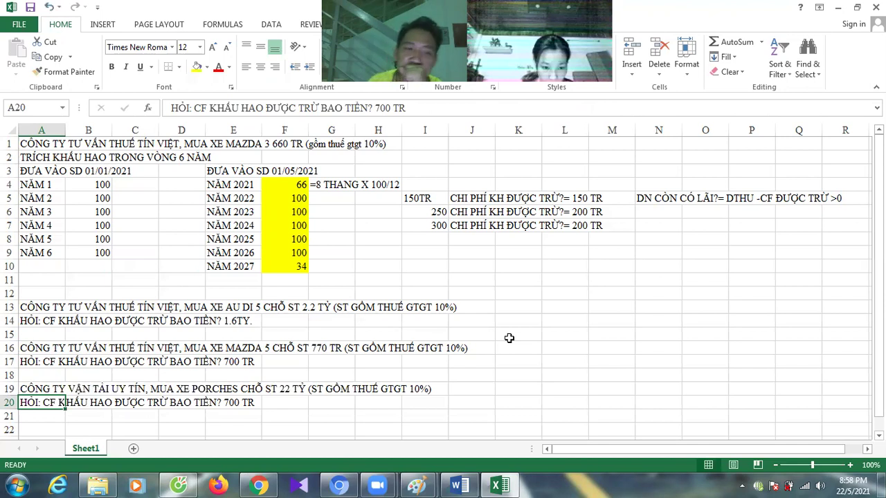
# Replace the 700 TR answer in A20 with 22 TỶ.
pyautogui.press('F2')
pyautogui.press('BackSpace')
pyautogui.press('BackSpace')
pyautogui.press('BackSpace')
pyautogui.press('BackSpace')
pyautogui.press('BackSpace')
pyautogui.press('BackSpace')
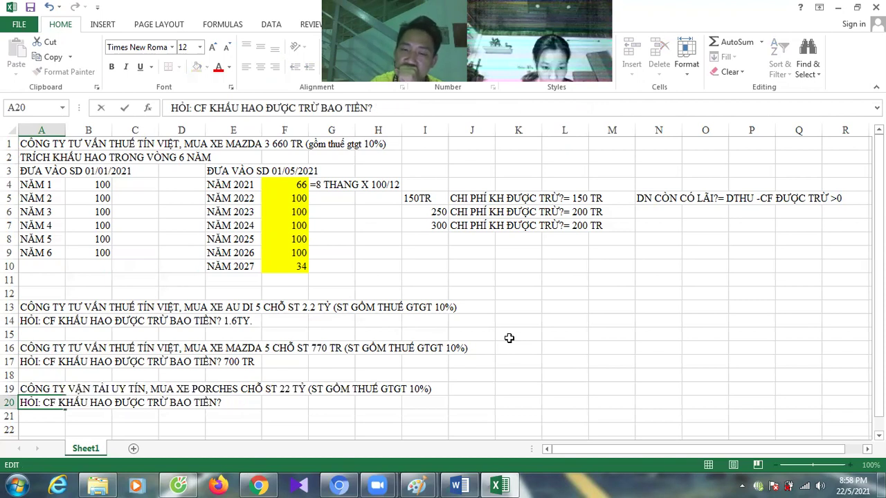
pyautogui.write('22')
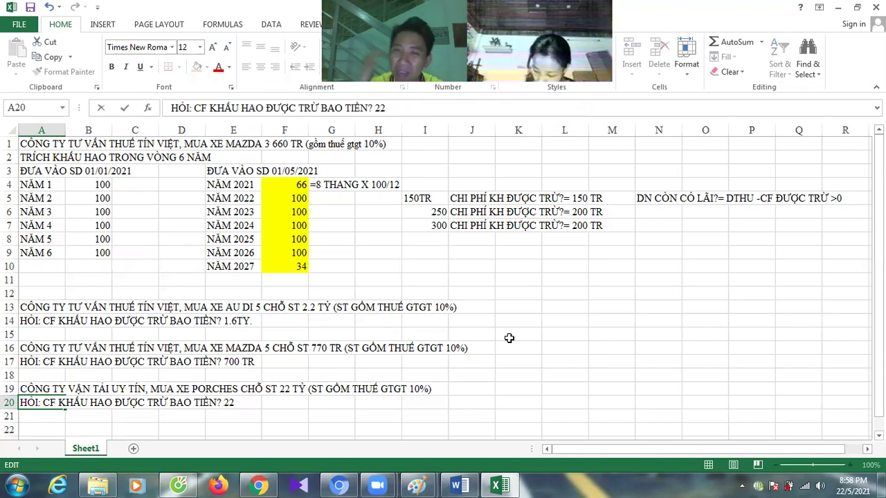
pyautogui.write('TỶ')
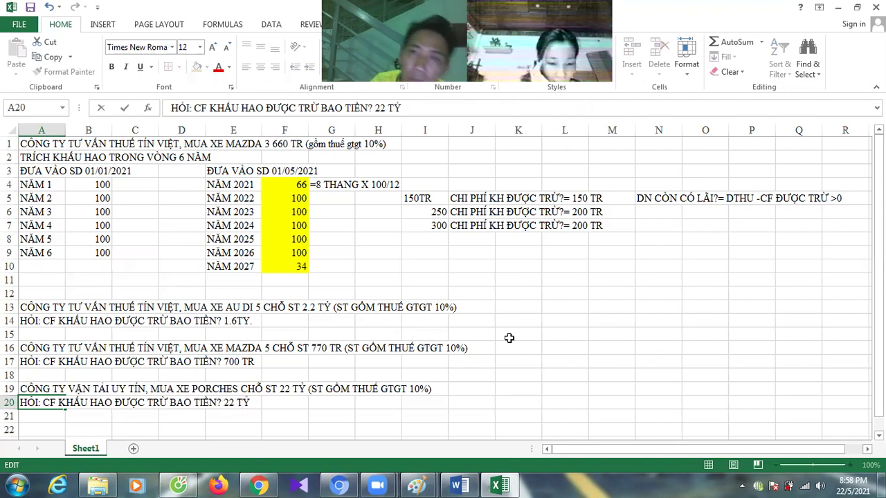
# Correct the deductible amount in A20 to 20 TỶ and commit the entry.
pyautogui.press('BackSpace')
pyautogui.press('BackSpace')
pyautogui.press('BackSpace')
pyautogui.press('BackSpace')
pyautogui.write('0 TỶ')
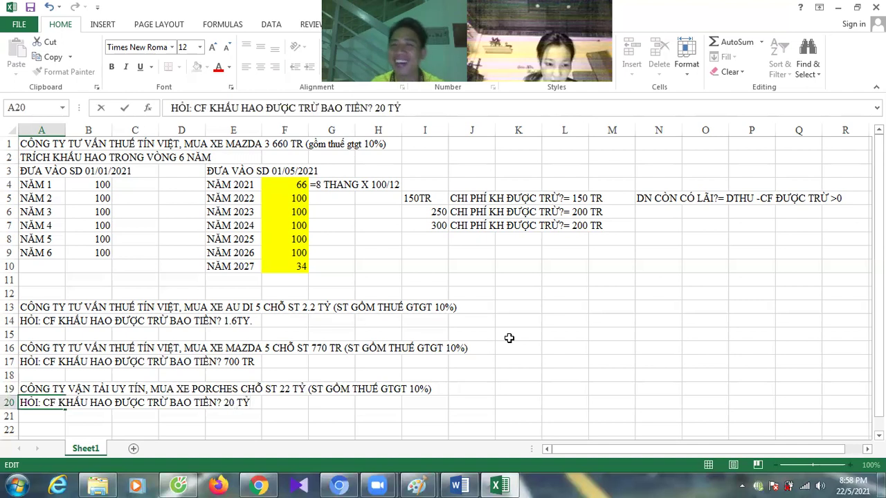
pyautogui.press('Return')
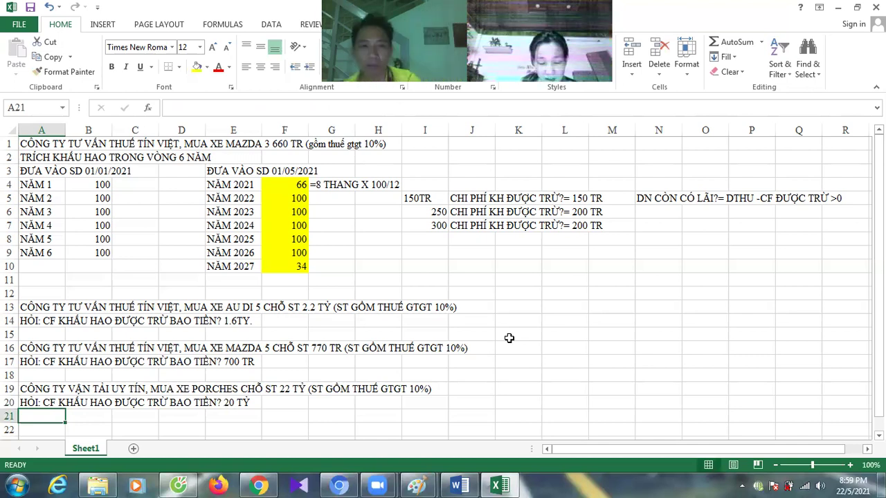
# Switch to the Paint notes, circle item 9's heading in black and underline its "có sổ" and "o sổ → thuê đất" cases.
pyautogui.hotkey('alt', 'Tab')
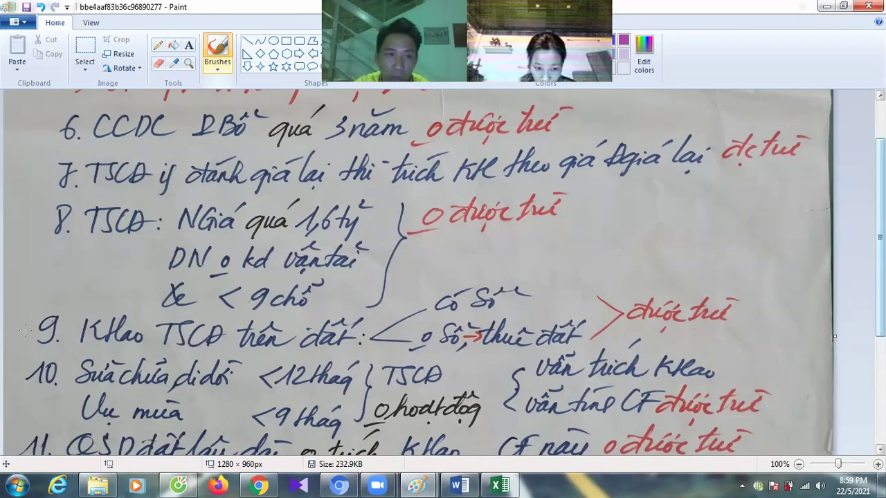
pyautogui.moveTo(67, 302)
pyautogui.mouseDown()
pyautogui.moveTo(6, 331)
pyautogui.moveTo(80, 351)
pyautogui.moveTo(322, 356)
pyautogui.moveTo(355, 330)
pyautogui.moveTo(270, 309)
pyautogui.moveTo(62, 301)
pyautogui.mouseUp()
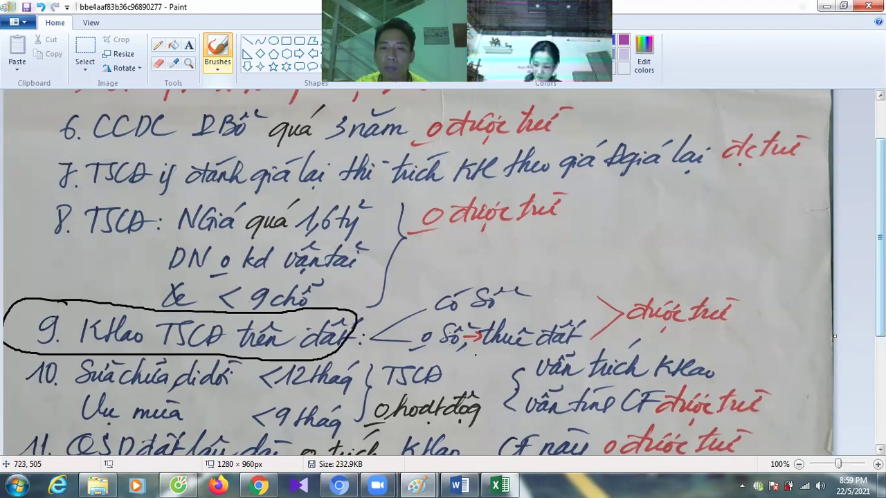
pyautogui.moveTo(433, 320); pyautogui.dragTo(487, 319)
pyautogui.moveTo(419, 353); pyautogui.dragTo(538, 352)
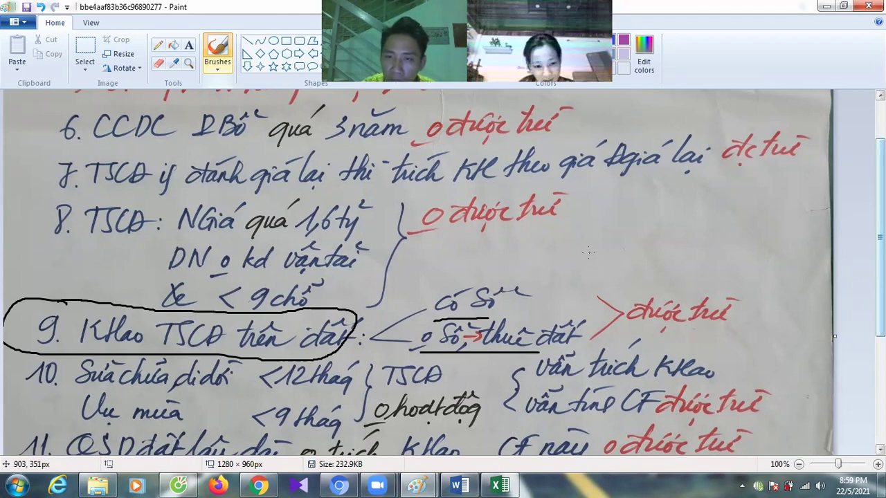
# Sketch a black hatched plot of land beside item 8 and draw a green house standing on it.
pyautogui.moveTo(583, 246)
pyautogui.mouseDown()
pyautogui.moveTo(569, 273)
pyautogui.moveTo(671, 273)
pyautogui.moveTo(685, 242)
pyautogui.moveTo(593, 242)
pyautogui.mouseUp()
pyautogui.moveTo(588, 275)
pyautogui.mouseDown()
pyautogui.moveTo(580, 279)
pyautogui.moveTo(671, 281)
pyautogui.mouseUp()
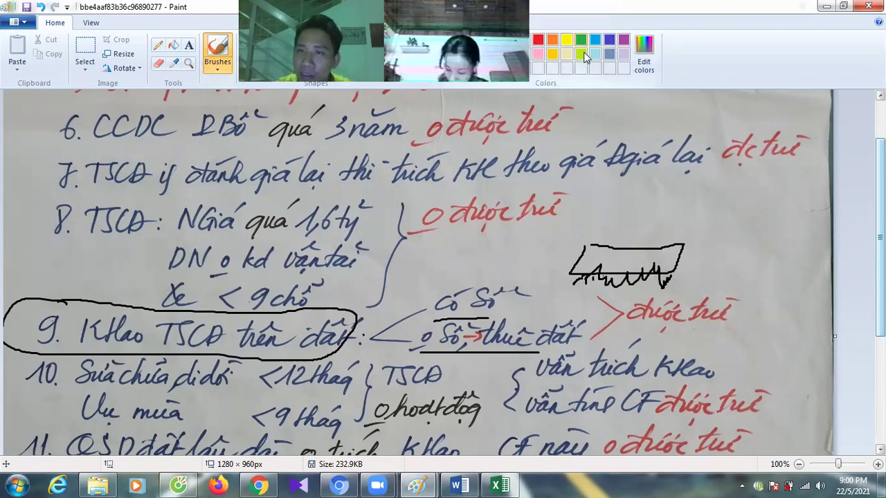
pyautogui.moveTo(613, 256)
pyautogui.mouseDown()
pyautogui.moveTo(610, 232)
pyautogui.moveTo(631, 197)
pyautogui.moveTo(657, 248)
pyautogui.moveTo(610, 216)
pyautogui.moveTo(654, 216)
pyautogui.moveTo(617, 246)
pyautogui.moveTo(648, 253)
pyautogui.mouseUp()
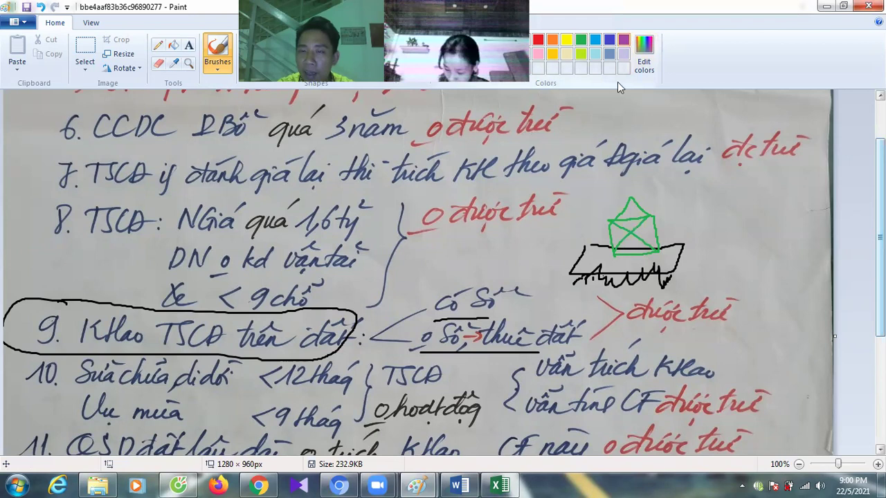
# Label the sketch in green, pointing from the plot to the landowner's name and from the house to the company's name.
pyautogui.moveTo(679, 257)
pyautogui.mouseDown()
pyautogui.moveTo(703, 256)
pyautogui.moveTo(696, 268)
pyautogui.moveTo(753, 274)
pyautogui.mouseUp()
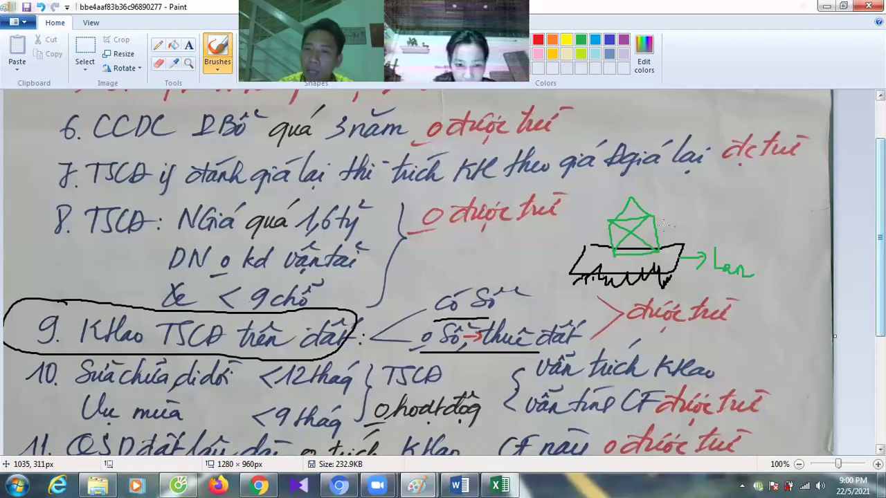
pyautogui.moveTo(660, 222)
pyautogui.mouseDown()
pyautogui.moveTo(697, 206)
pyautogui.moveTo(713, 217)
pyautogui.moveTo(736, 209)
pyautogui.moveTo(728, 226)
pyautogui.moveTo(747, 209)
pyautogui.moveTo(761, 229)
pyautogui.moveTo(744, 239)
pyautogui.moveTo(788, 226)
pyautogui.moveTo(777, 254)
pyautogui.moveTo(794, 235)
pyautogui.mouseUp()
pyautogui.moveTo(766, 207); pyautogui.dragTo(774, 206)
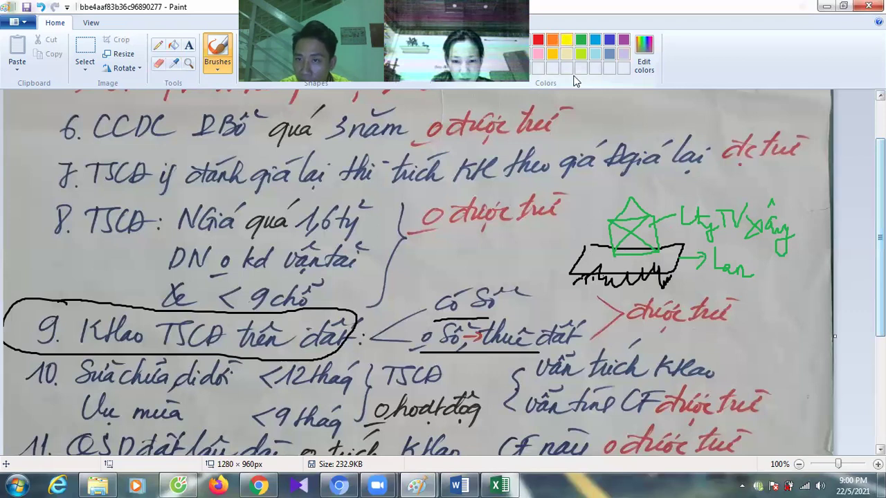
# In orange, circle the house, draw an arrow from the plot to it, cross the landowner's name and link it to the company.
pyautogui.moveTo(642, 192)
pyautogui.mouseDown()
pyautogui.moveTo(602, 208)
pyautogui.moveTo(601, 232)
pyautogui.moveTo(668, 259)
pyautogui.moveTo(656, 205)
pyautogui.moveTo(641, 189)
pyautogui.mouseUp()
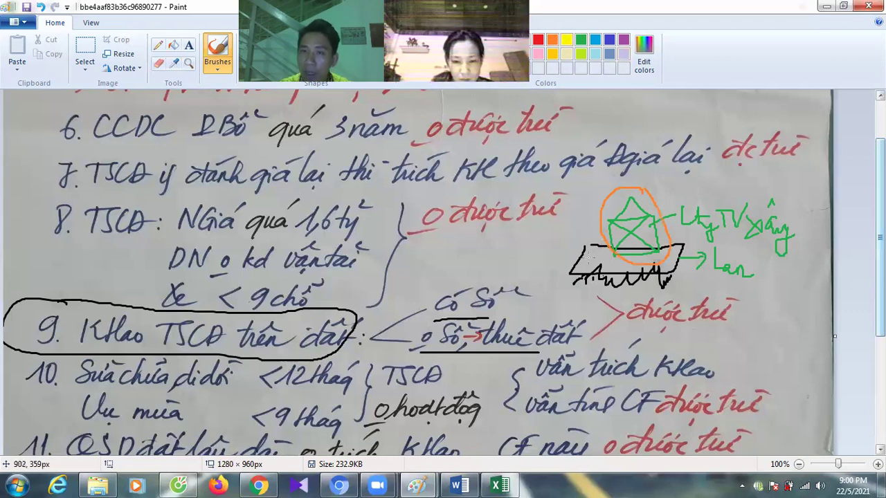
pyautogui.moveTo(585, 261)
pyautogui.mouseDown()
pyautogui.moveTo(580, 238)
pyautogui.moveTo(590, 220)
pyautogui.mouseUp()
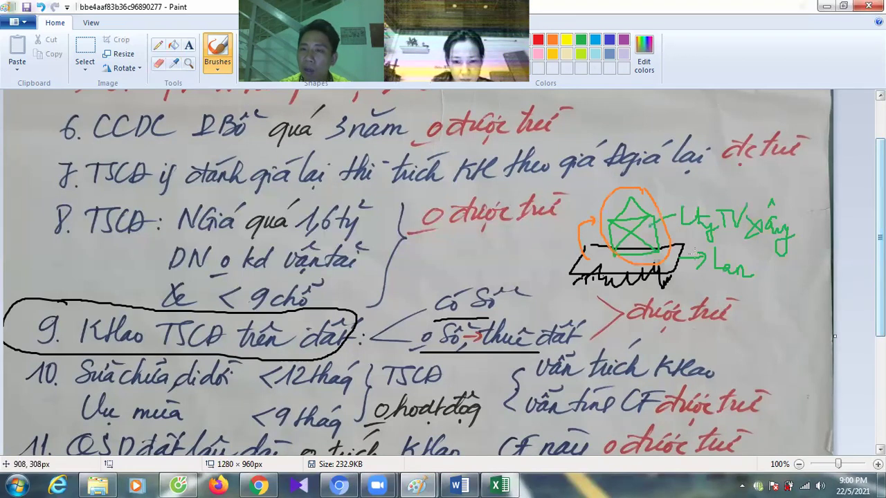
pyautogui.moveTo(716, 242); pyautogui.dragTo(743, 298)
pyautogui.moveTo(743, 246)
pyautogui.mouseDown()
pyautogui.moveTo(716, 290)
pyautogui.moveTo(805, 271)
pyautogui.moveTo(806, 241)
pyautogui.mouseUp()
# Underline item 9's "được trừ" in orange, then circle "thuê" in green and draw an arrow from it to the house.
pyautogui.moveTo(628, 326); pyautogui.dragTo(737, 322)
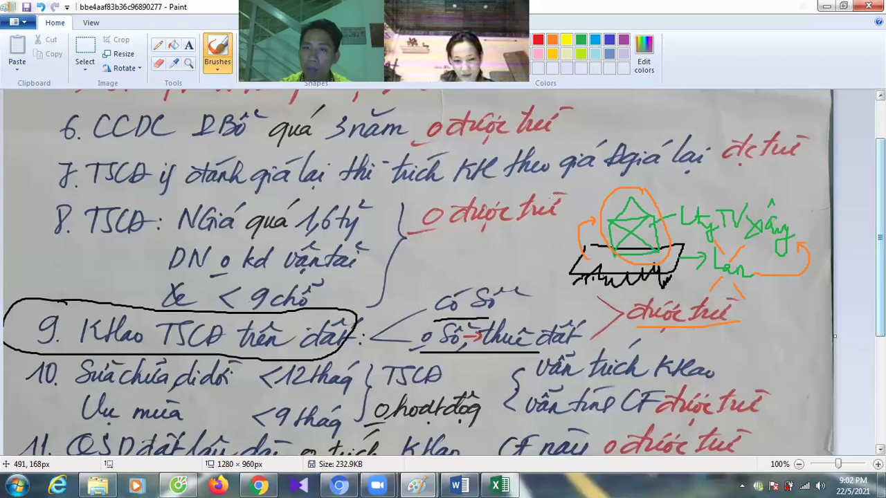
pyautogui.moveTo(520, 324)
pyautogui.mouseDown()
pyautogui.moveTo(484, 329)
pyautogui.moveTo(510, 355)
pyautogui.moveTo(534, 338)
pyautogui.moveTo(527, 323)
pyautogui.moveTo(558, 230)
pyautogui.moveTo(593, 215)
pyautogui.mouseUp()
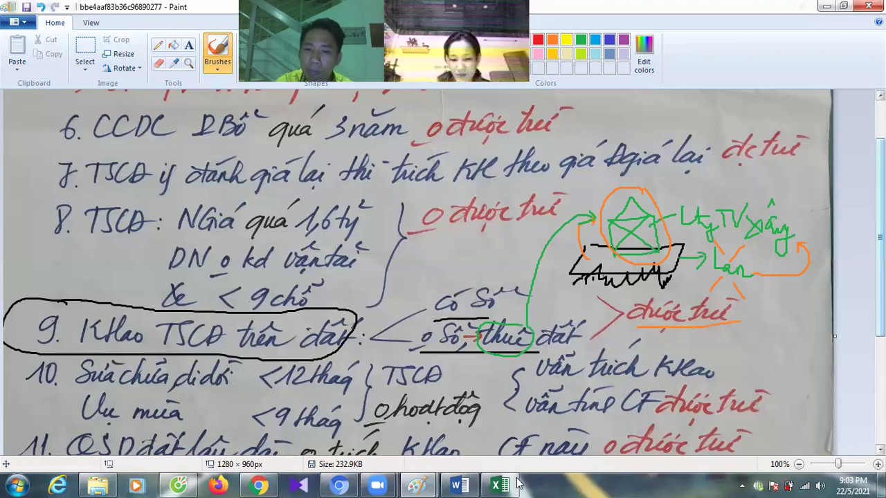
# Switch to Excel and enter in A22, in Vietnamese, that a named landowner has titled land ("CÓ SỔ") rented by "CTY TƯ VẤN THUẾ TÍN VIỆT".
pyautogui.click(496, 485)
pyautogui.scroll(-4, 446, 389)
pyautogui.scroll(-1, 446, 389)
pyautogui.press('Down')
pyautogui.write('Đ')
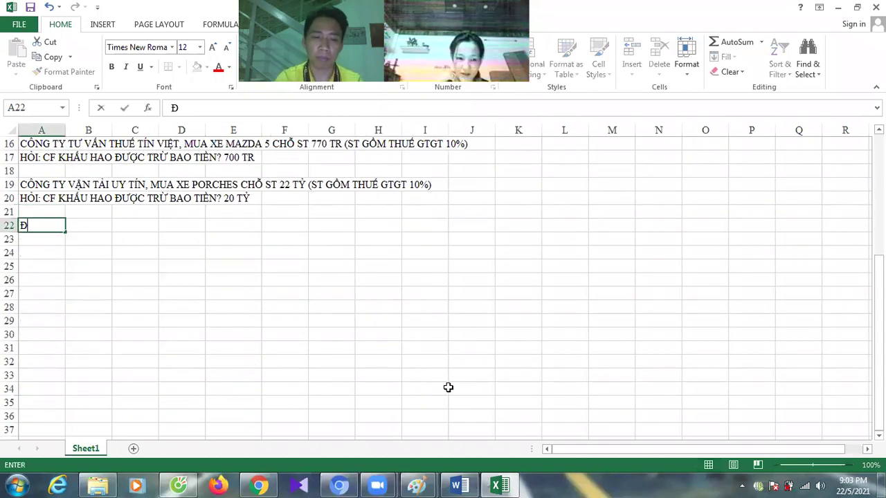
pyautogui.write('ẤT BÀ LALN')
pyautogui.press('BackSpace')
pyautogui.press('BackSpace')
pyautogui.write('N, ')
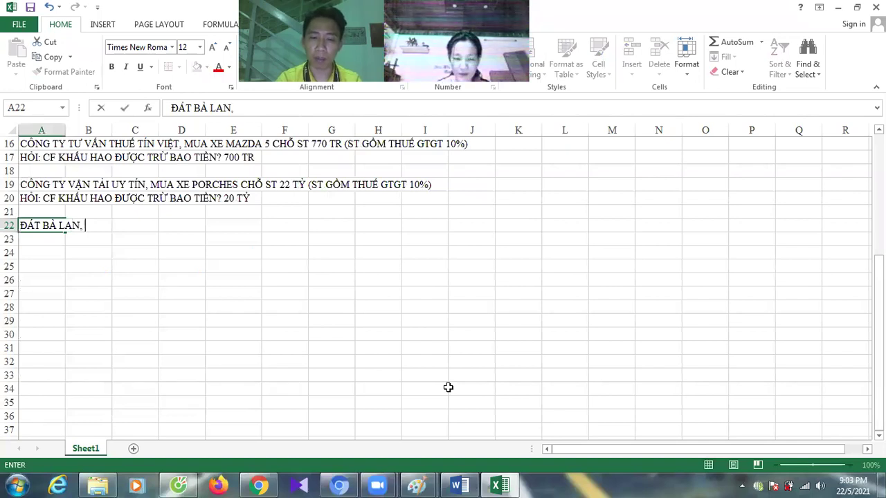
pyautogui.write('CÓ SỔ ')
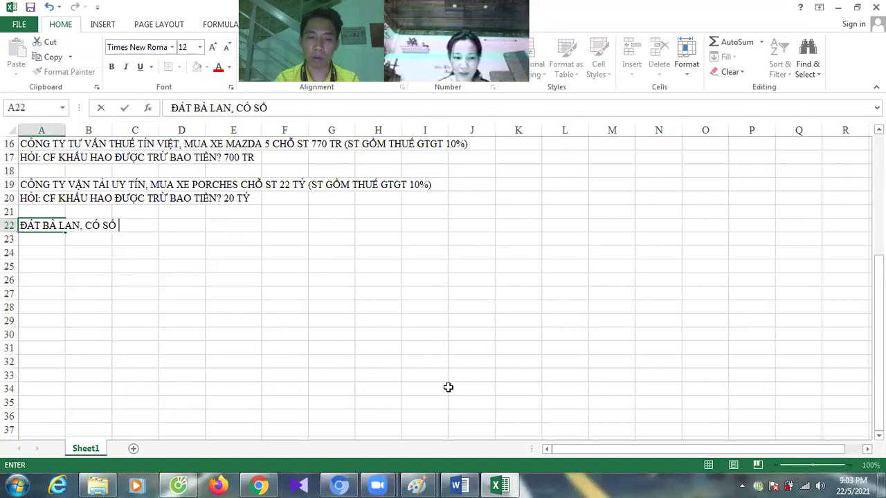
pyautogui.write('BÀ LAN, ')
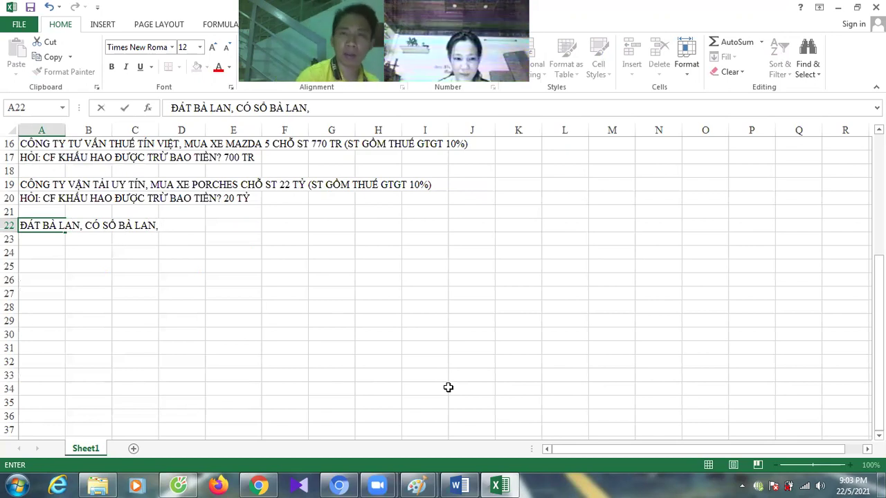
pyautogui.write('CTY TƯ VẤN ')
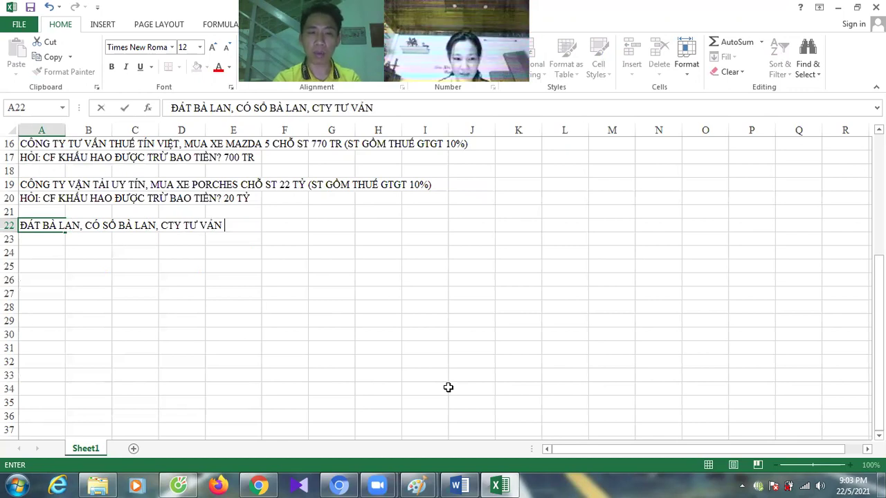
pyautogui.write('THUẾ TÍN VIE')
pyautogui.write('T THUẾ ')
pyautogui.write('ĐẤT BÀ LAN')
pyautogui.press('Return')
# Enter "XÂY NHÀ LÊN, HỎI CF KHẤU HAO NHÀ CÓ ĐƯỢC CF ĐƯỢC TRỪ? ĐƯỢC TRỪ." in A23.
pyautogui.write('XÂY')
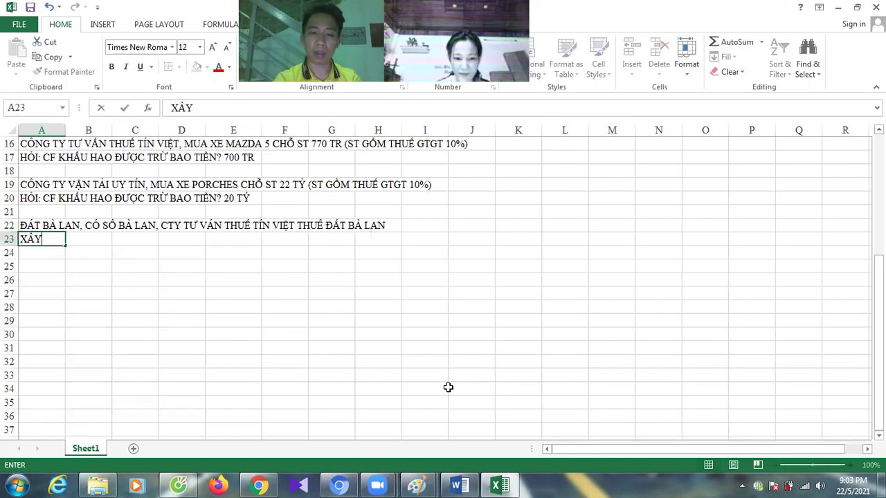
pyautogui.write(' NHÀ LÊN, HỎI CF KHẤU HAO NHA')
pyautogui.write(' CÓ ĐƯỢC ')
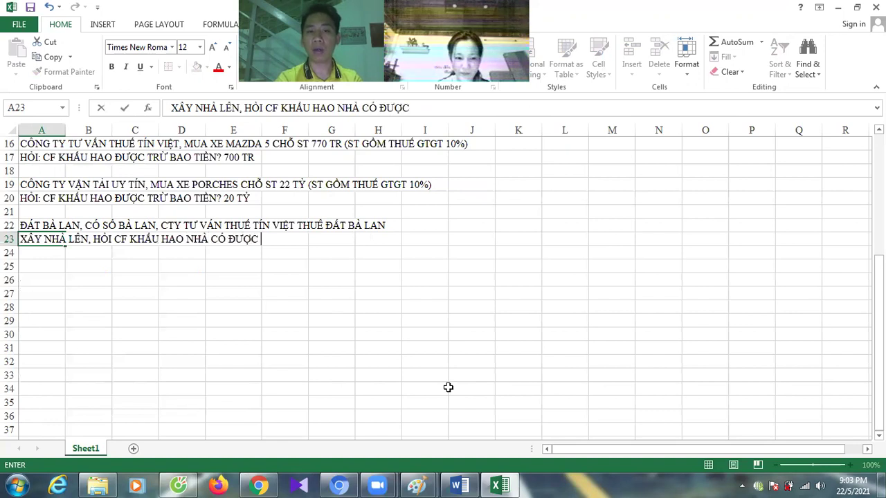
pyautogui.write('CF ĐƯỢC TRỪ?')
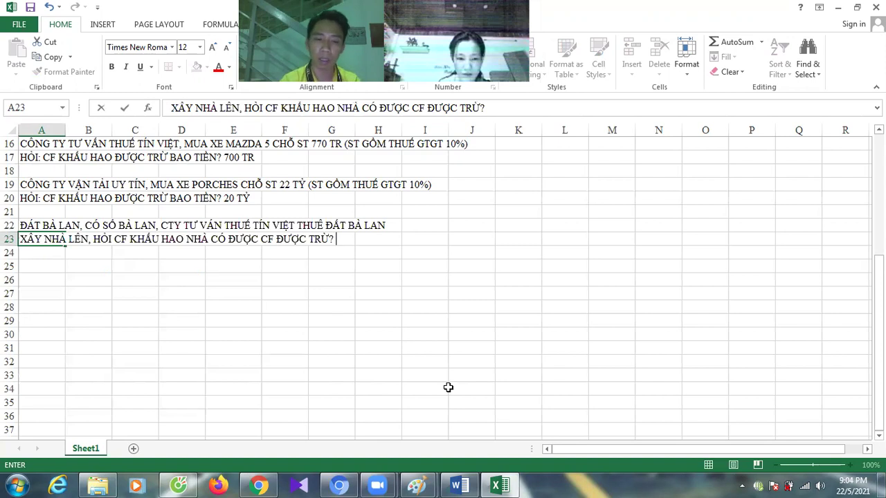
pyautogui.write('ĐƯỢC T')
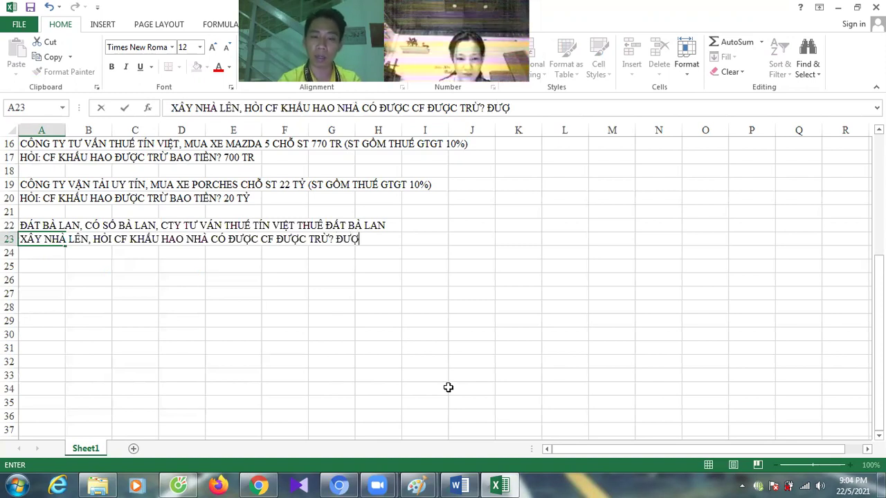
pyautogui.write('RỪ.')
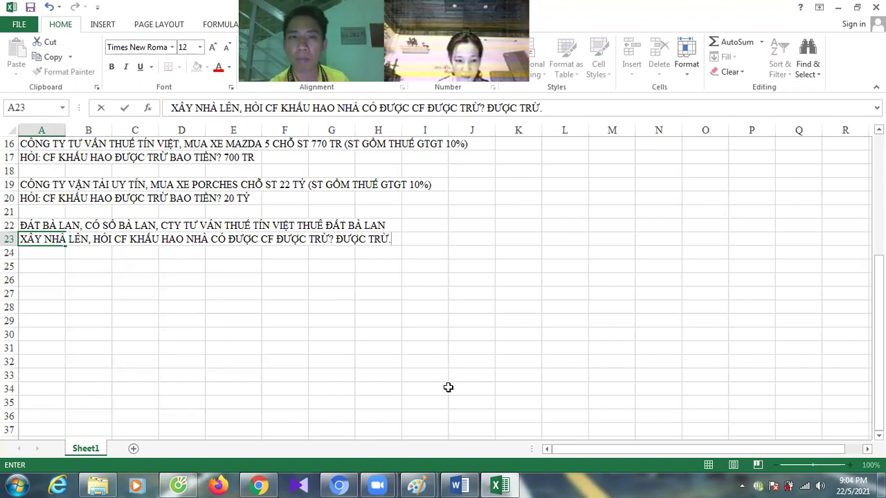
pyautogui.press('Return')
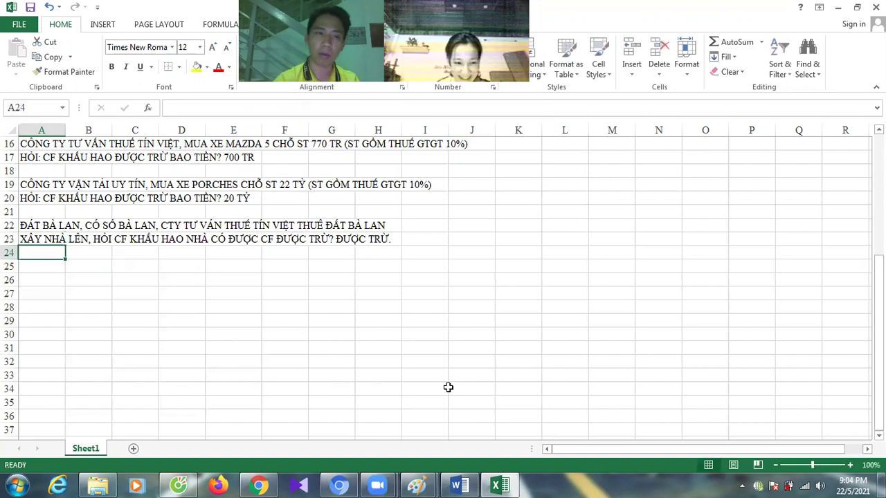
# Copy the land-rental example in A22:A23 to the cells starting at A25.
pyautogui.press('Return')
pyautogui.press('Up')
pyautogui.press('Up')
pyautogui.press('Up')
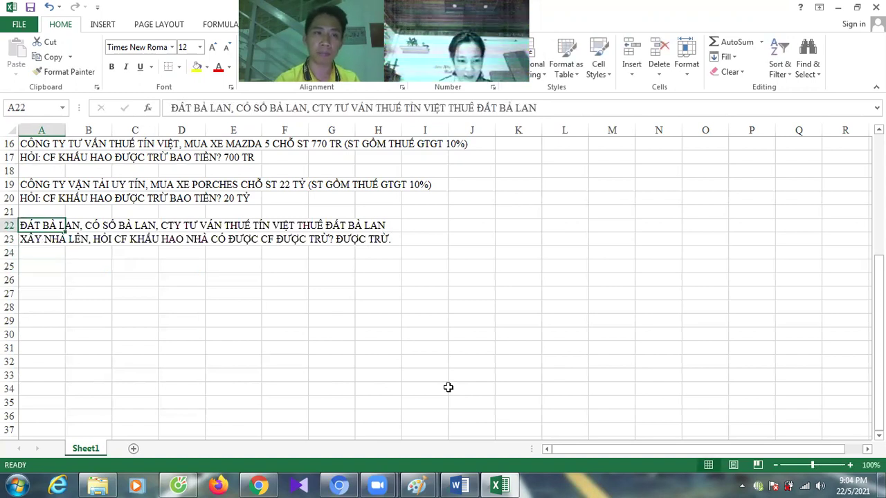
pyautogui.hotkey('shift', 'Down')
pyautogui.hotkey('ctrl', 'c')
pyautogui.press('Down')
pyautogui.press('Down')
pyautogui.press('Down')
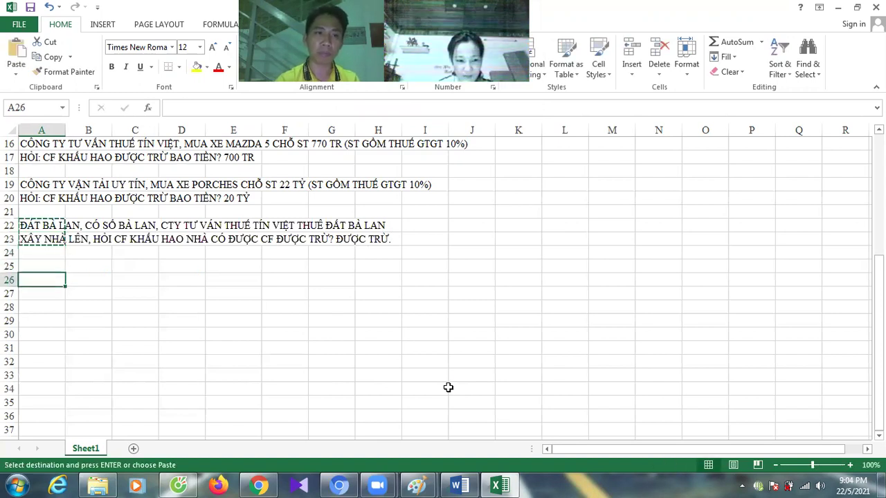
pyautogui.press('Return')
# Insert "CHƯA" before "CÓ SỔ" in A25 so the copied example describes land without a title.
pyautogui.hotkey('shift', 'Up')
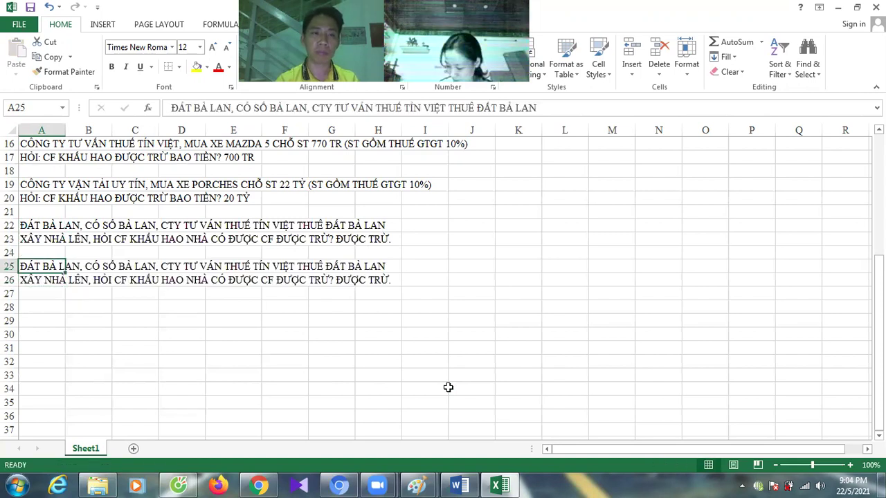
pyautogui.press('F2')
pyautogui.hotkey('ctrl', 'Left')
pyautogui.hotkey('ctrl', 'Left')
pyautogui.hotkey('ctrl', 'Left')
pyautogui.hotkey('ctrl', 'Left')
pyautogui.hotkey('ctrl', 'Left')
pyautogui.hotkey('ctrl', 'Left')
pyautogui.hotkey('ctrl', 'Left')
pyautogui.hotkey('ctrl', 'Left')
pyautogui.hotkey('ctrl', 'Left')
pyautogui.hotkey('ctrl', 'Left')
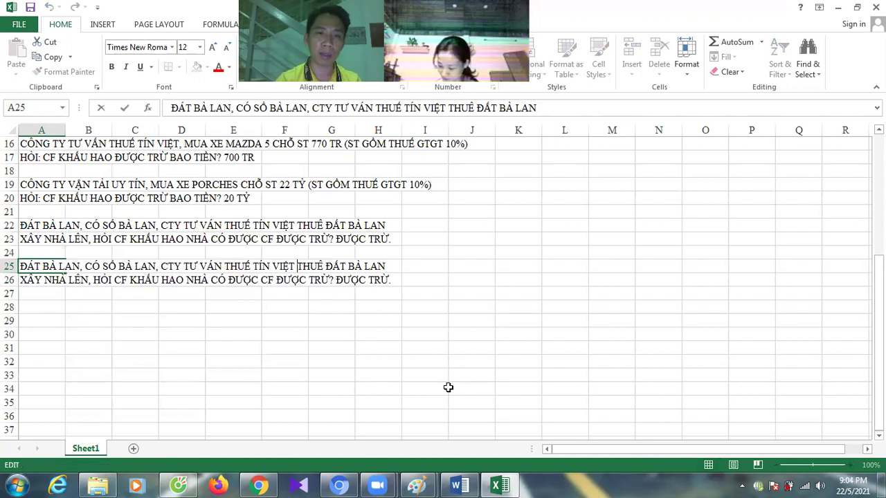
pyautogui.hotkey('ctrl', 'Left')
pyautogui.hotkey('ctrl', 'Left')
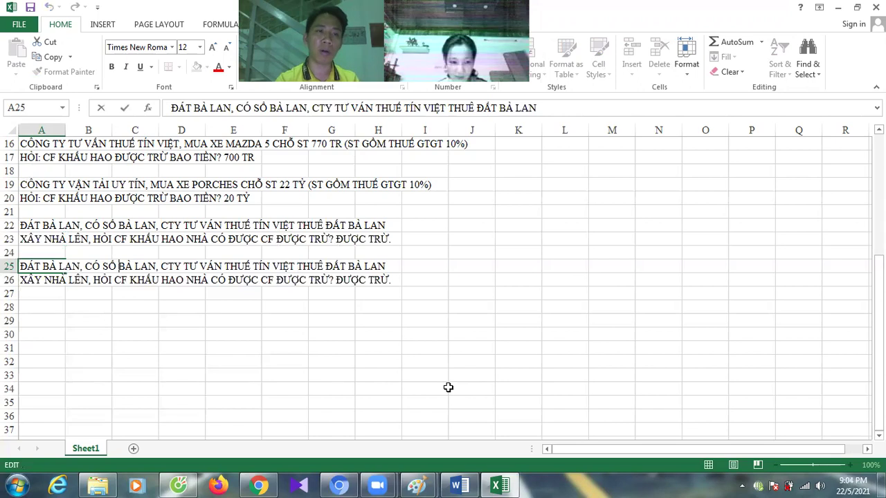
pyautogui.write('CHƯA')
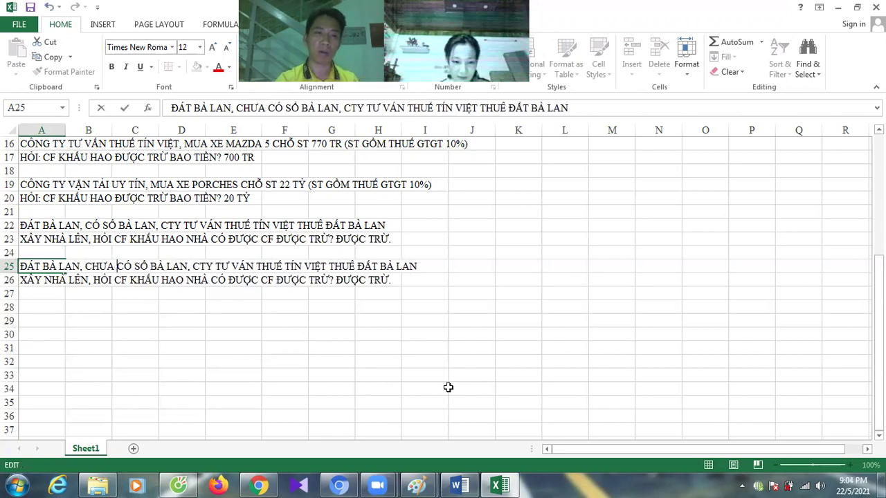
pyautogui.hotkey('ctrl', 'Right')
pyautogui.hotkey('ctrl', 'Right')
pyautogui.hotkey('ctrl', 'Right')
pyautogui.hotkey('ctrl', 'Right')
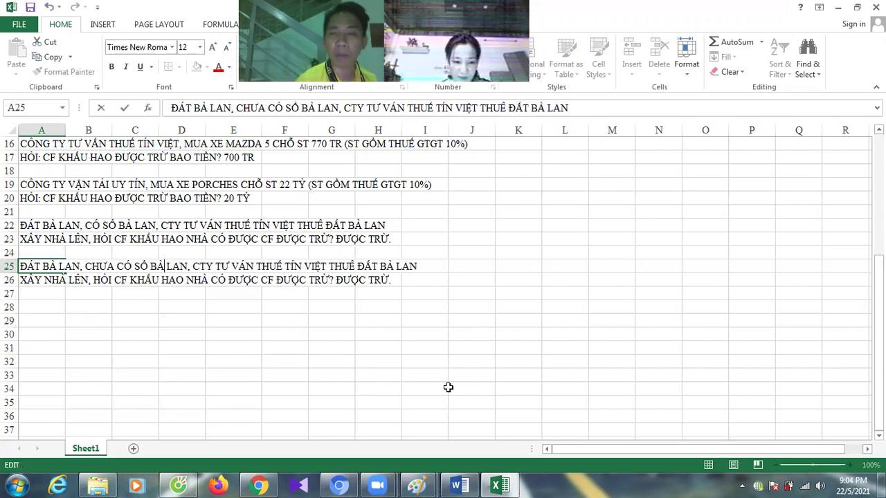
pyautogui.hotkey('ctrl', 'Right')
pyautogui.hotkey('ctrl', 'Right')
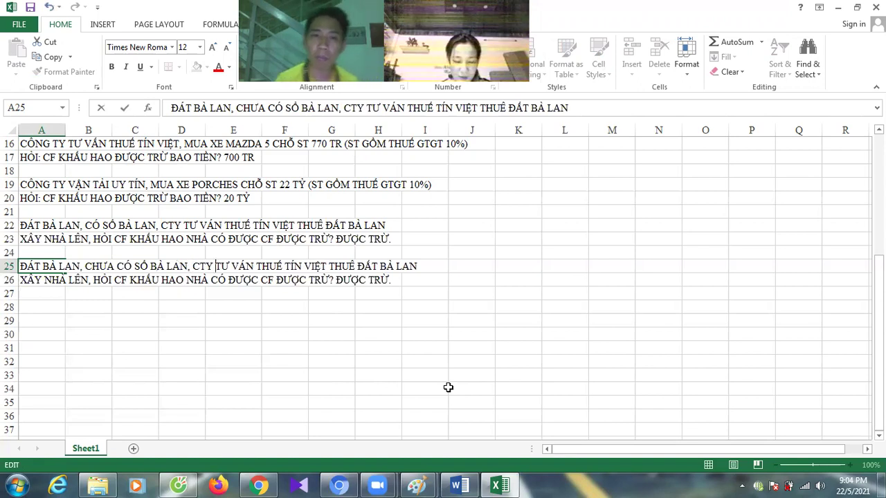
pyautogui.press('End')
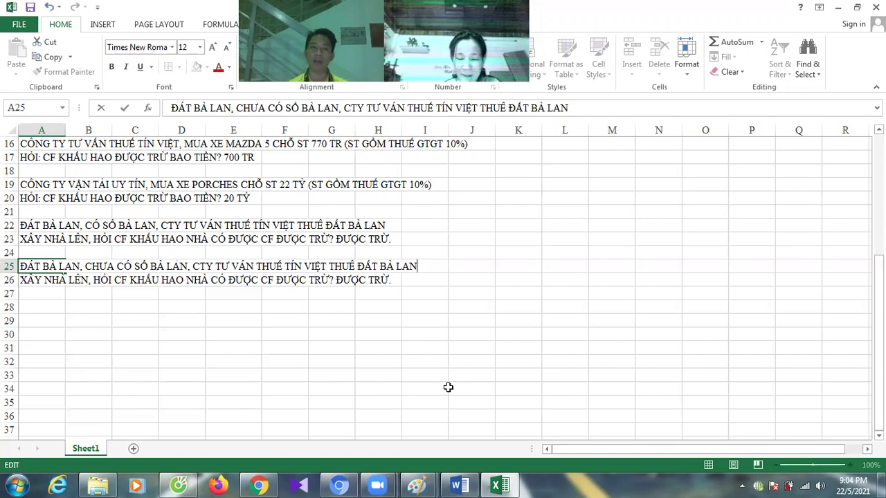
pyautogui.press('Return')
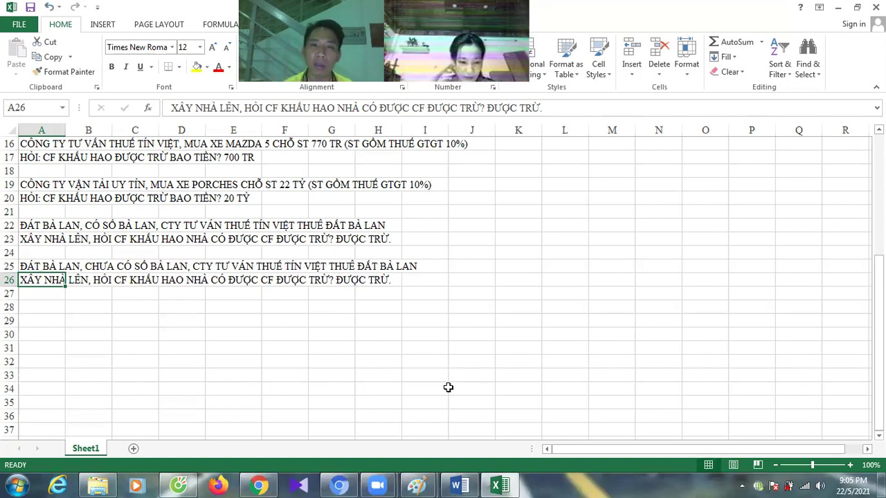
# Switch to Paint and circle item 9's "o Sổ" and "có Sổ" in red.
pyautogui.hotkey('alt', 'Tab')
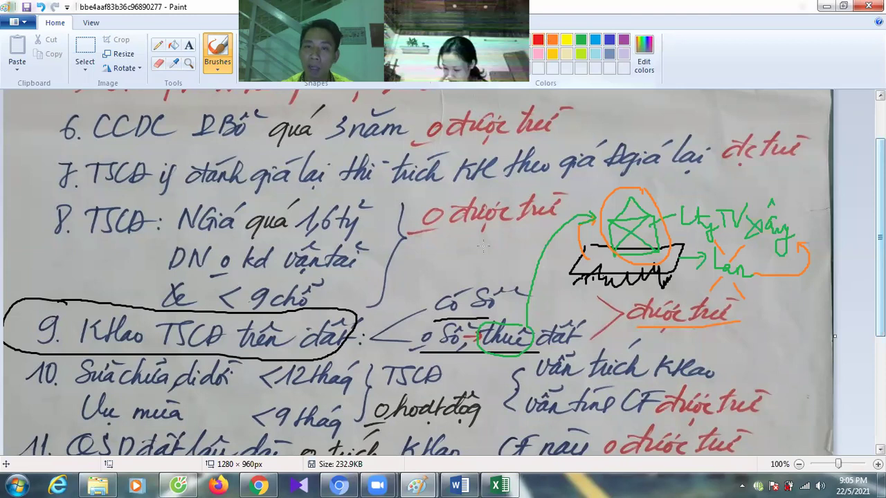
pyautogui.moveTo(453, 320)
pyautogui.mouseDown()
pyautogui.moveTo(406, 351)
pyautogui.moveTo(447, 370)
pyautogui.moveTo(470, 328)
pyautogui.mouseUp()
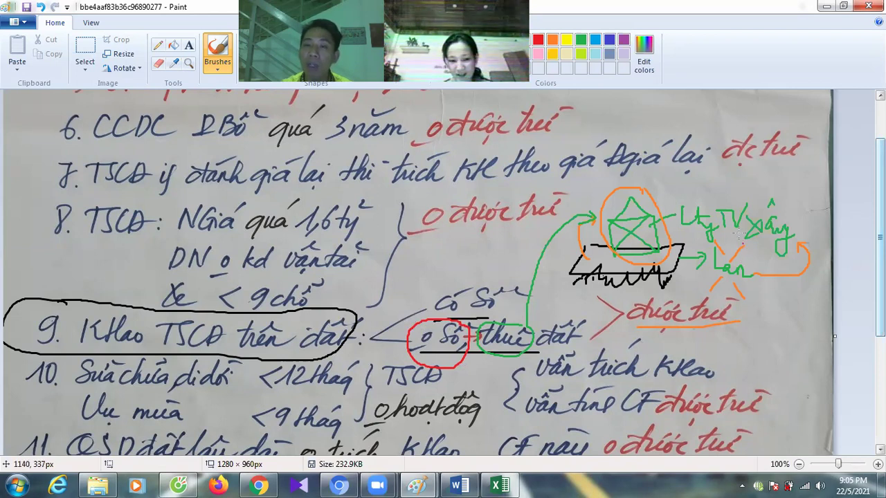
pyautogui.moveTo(443, 311)
pyautogui.mouseDown()
pyautogui.moveTo(487, 317)
pyautogui.moveTo(519, 285)
pyautogui.moveTo(411, 310)
pyautogui.mouseUp()
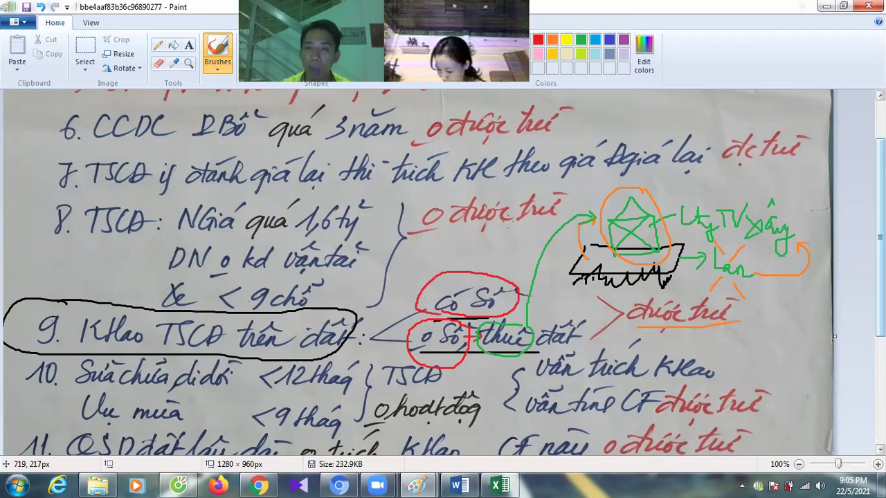
# Switch to Excel and review the two land-rental examples in rows 22–23 and 25–26, comparing their conditions and answers.
pyautogui.click(461, 484)
pyautogui.click(498, 485)
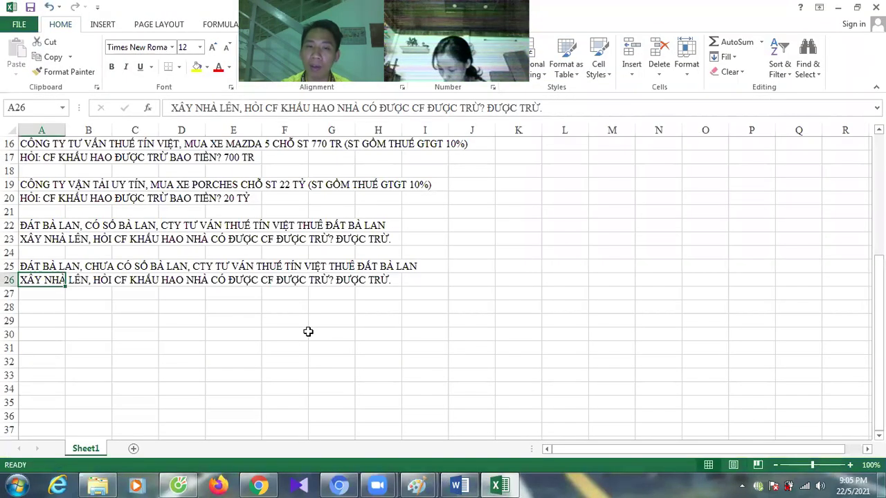
pyautogui.click(47, 304)
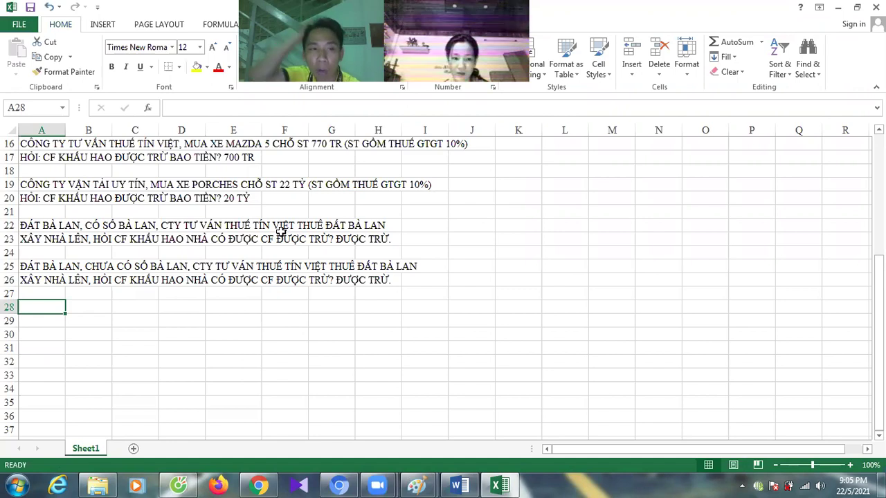
pyautogui.moveTo(43, 225)
pyautogui.mouseDown()
pyautogui.moveTo(83, 225)
pyautogui.moveTo(55, 226)
pyautogui.mouseUp()
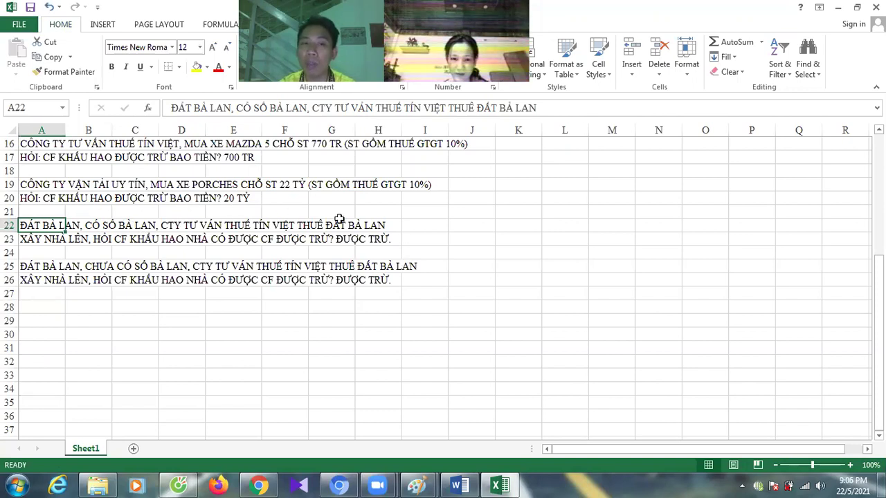
pyautogui.click(363, 243)
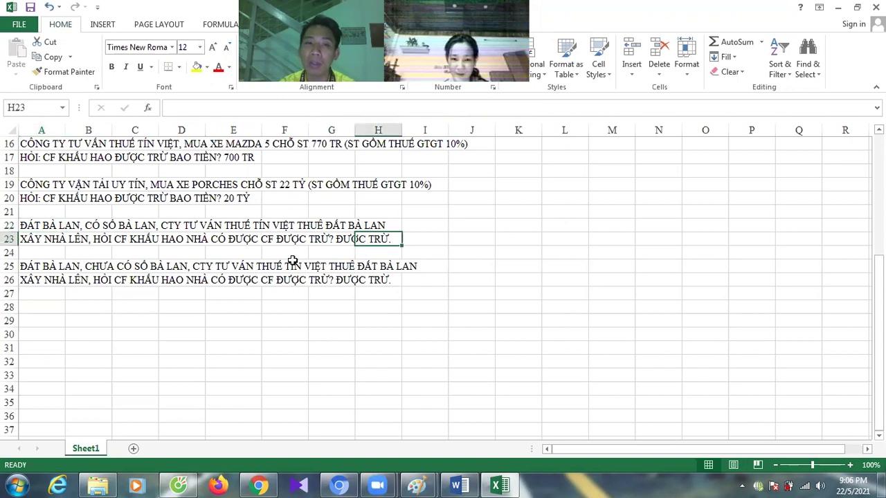
pyautogui.click(43, 271)
pyautogui.click(40, 291)
pyautogui.click(40, 266)
pyautogui.click(39, 280)
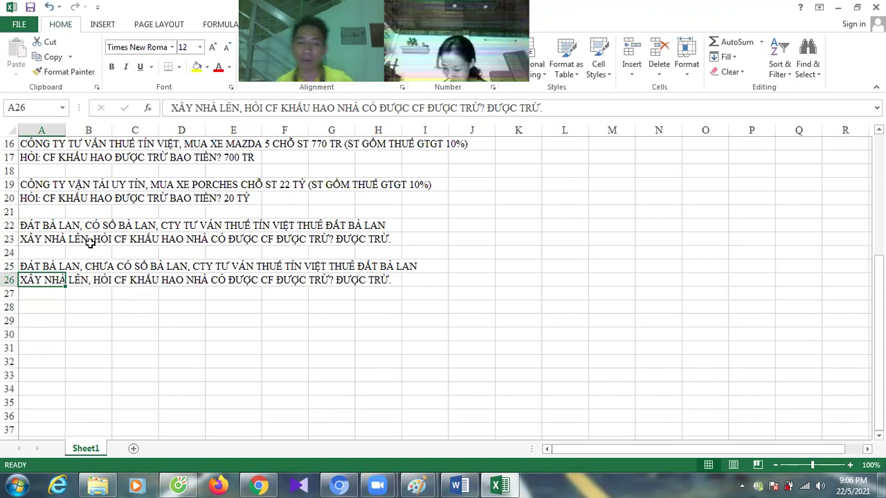
pyautogui.press('alt')
pyautogui.press('alt')
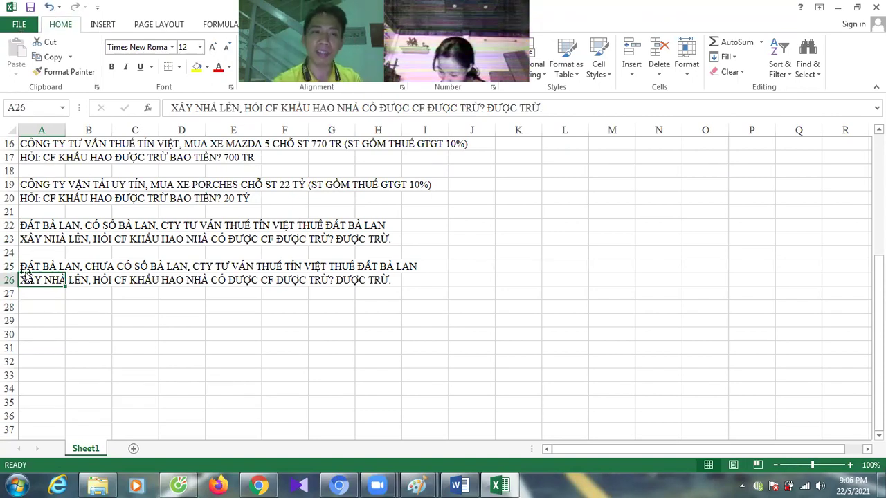
pyautogui.click(42, 305)
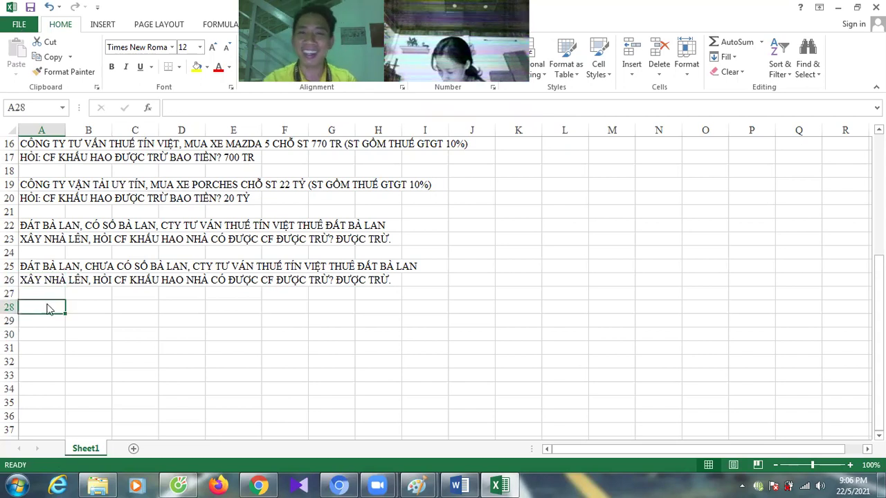
# Switch to Paint, zoom out to 50% and widen the canvas to about 2568 px for blank space beside the notes.
pyautogui.hotkey('alt', 'Tab')
pyautogui.hotkey('alt', 'Tab')
pyautogui.hotkey('alt', 'Tab')
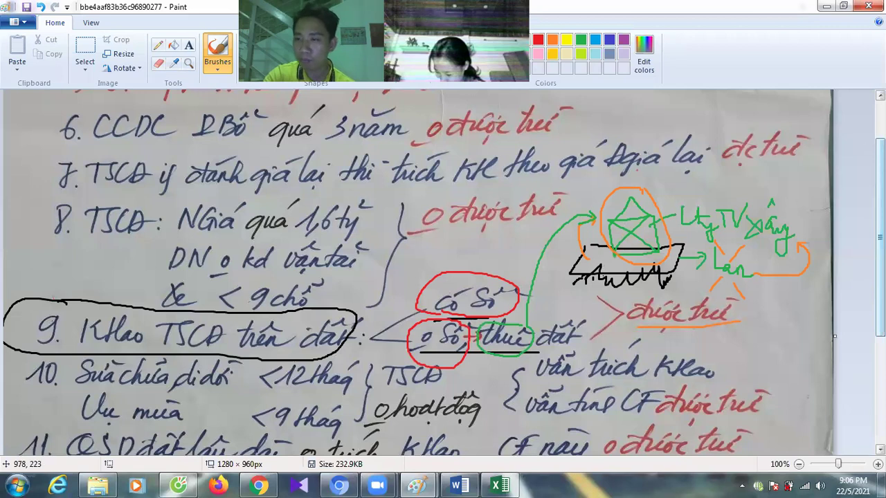
pyautogui.scroll(-1, 443, 270)
pyautogui.scroll(-4, 442, 270)
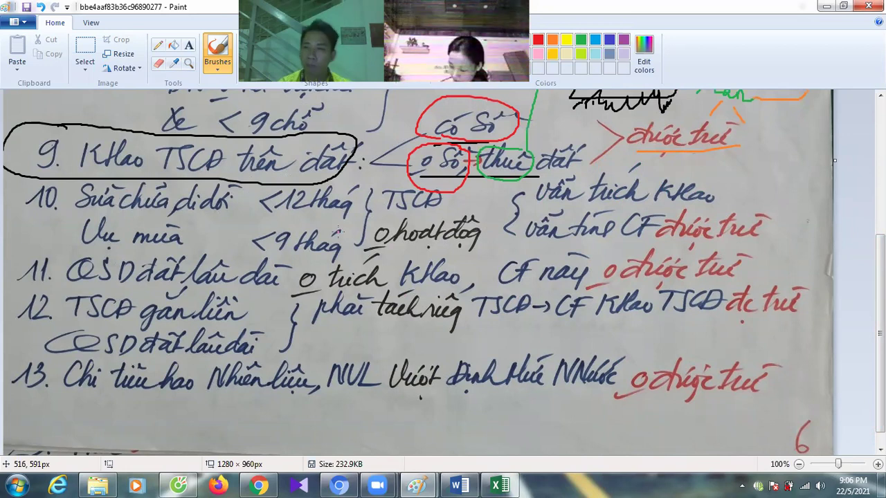
pyautogui.click(799, 464)
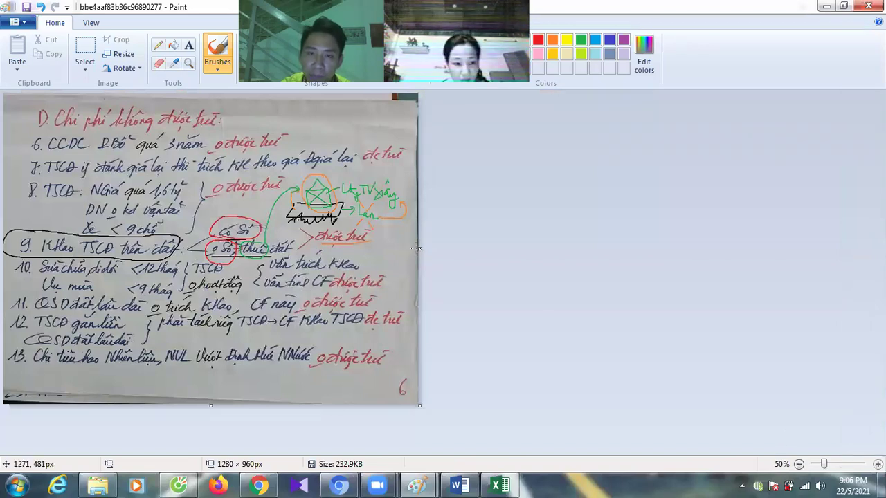
pyautogui.moveTo(419, 248); pyautogui.dragTo(836, 250)
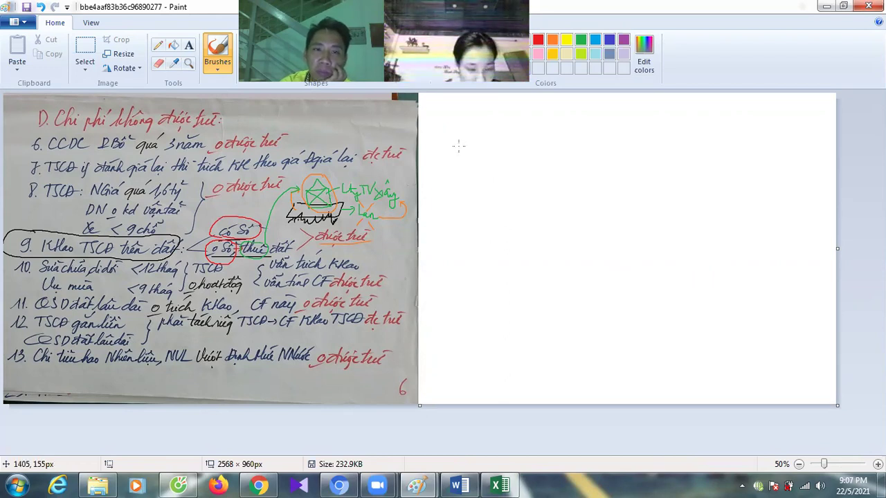
# Draw a red car with two wheels and a door on the blank canvas, with a zigzag impact mark and an upright wall in front of it.
pyautogui.moveTo(461, 141)
pyautogui.mouseDown()
pyautogui.moveTo(493, 142)
pyautogui.moveTo(504, 113)
pyautogui.moveTo(557, 112)
pyautogui.moveTo(562, 133)
pyautogui.moveTo(592, 133)
pyautogui.moveTo(599, 163)
pyautogui.moveTo(570, 149)
pyautogui.moveTo(520, 164)
pyautogui.moveTo(511, 148)
pyautogui.moveTo(502, 162)
pyautogui.moveTo(470, 168)
pyautogui.moveTo(457, 143)
pyautogui.moveTo(477, 141)
pyautogui.mouseUp()
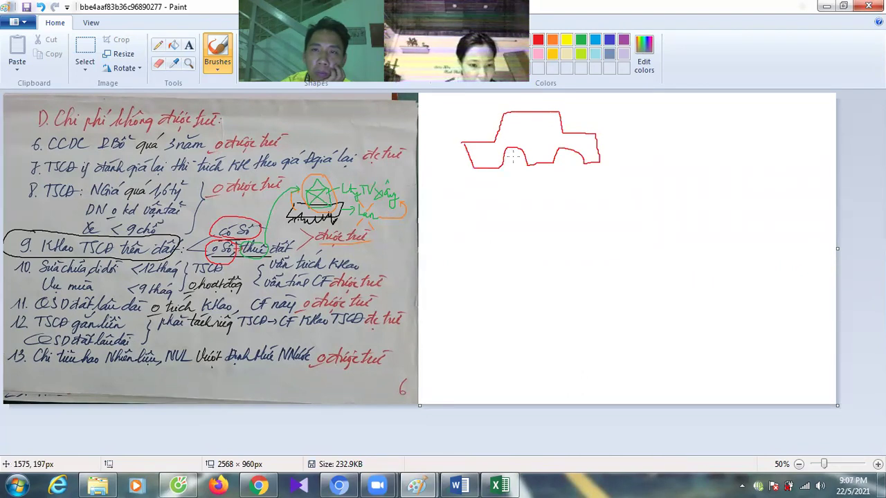
pyautogui.moveTo(510, 165)
pyautogui.mouseDown()
pyautogui.moveTo(510, 180)
pyautogui.moveTo(521, 158)
pyautogui.moveTo(511, 158)
pyautogui.mouseUp()
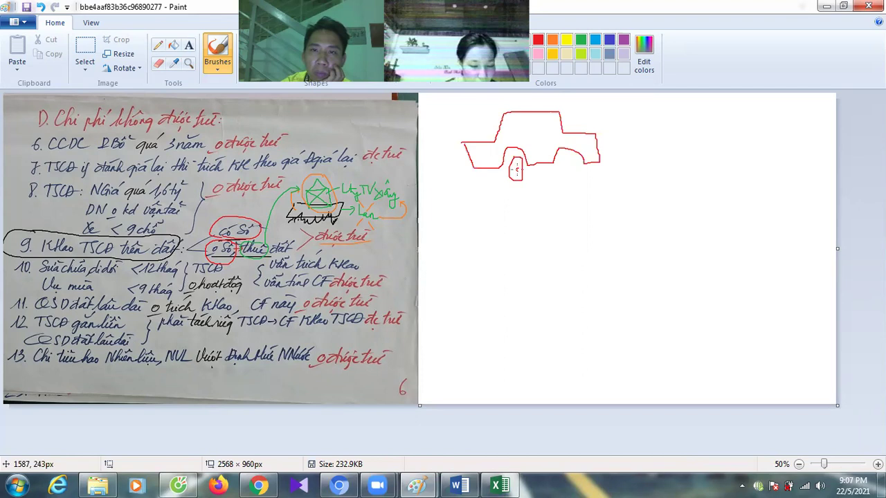
pyautogui.moveTo(564, 160)
pyautogui.mouseDown()
pyautogui.moveTo(562, 168)
pyautogui.moveTo(565, 159)
pyautogui.mouseUp()
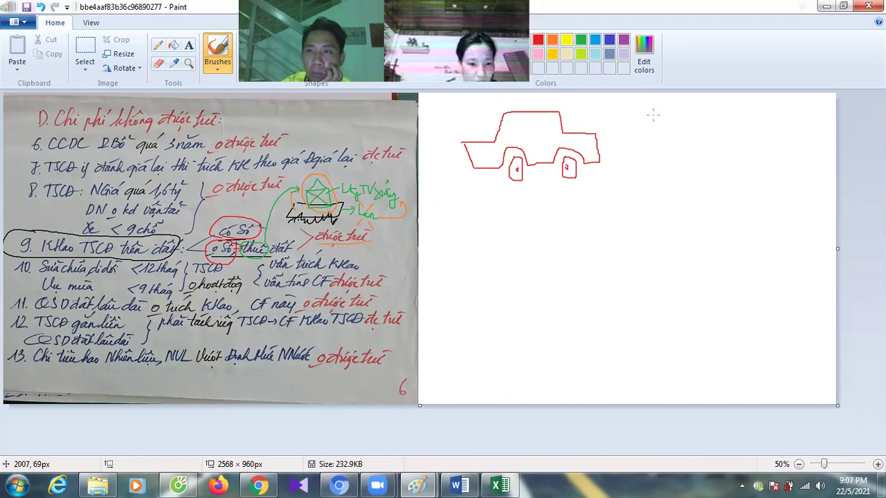
pyautogui.moveTo(623, 113); pyautogui.dragTo(637, 180)
pyautogui.moveTo(648, 104)
pyautogui.mouseDown()
pyautogui.moveTo(653, 185)
pyautogui.moveTo(668, 101)
pyautogui.moveTo(644, 101)
pyautogui.mouseUp()
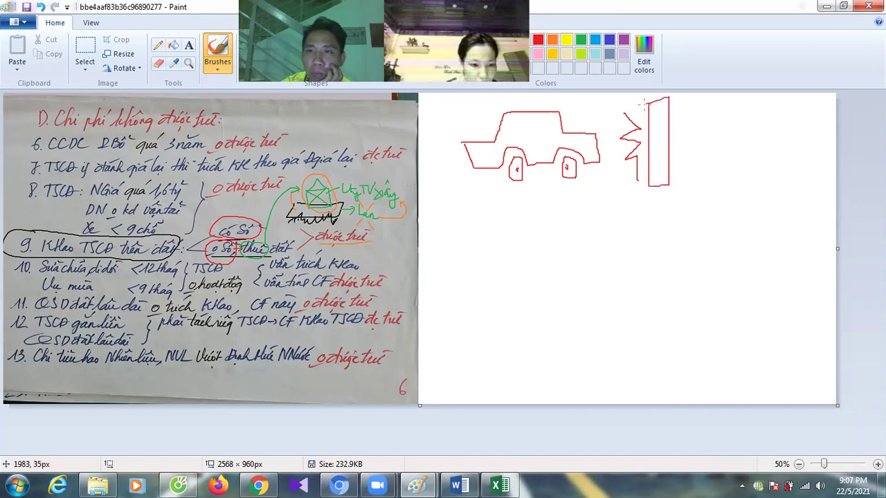
pyautogui.moveTo(531, 123)
pyautogui.mouseDown()
pyautogui.moveTo(536, 156)
pyautogui.moveTo(550, 153)
pyautogui.moveTo(534, 121)
pyautogui.mouseUp()
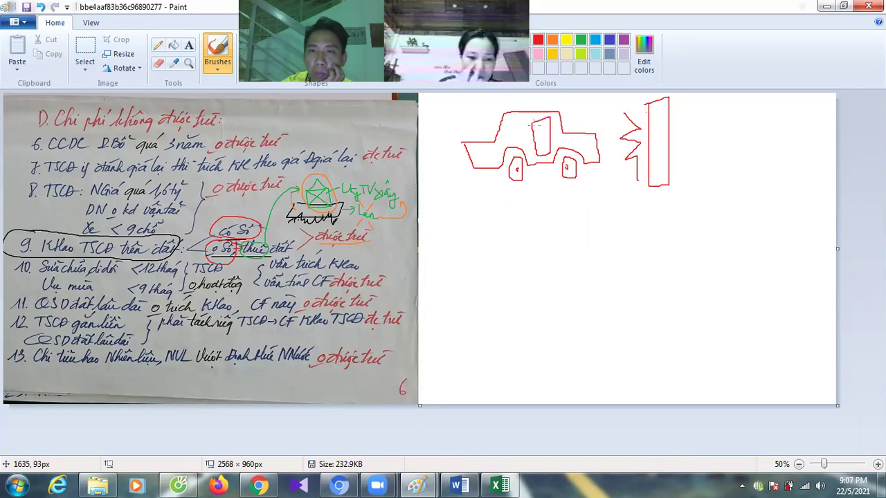